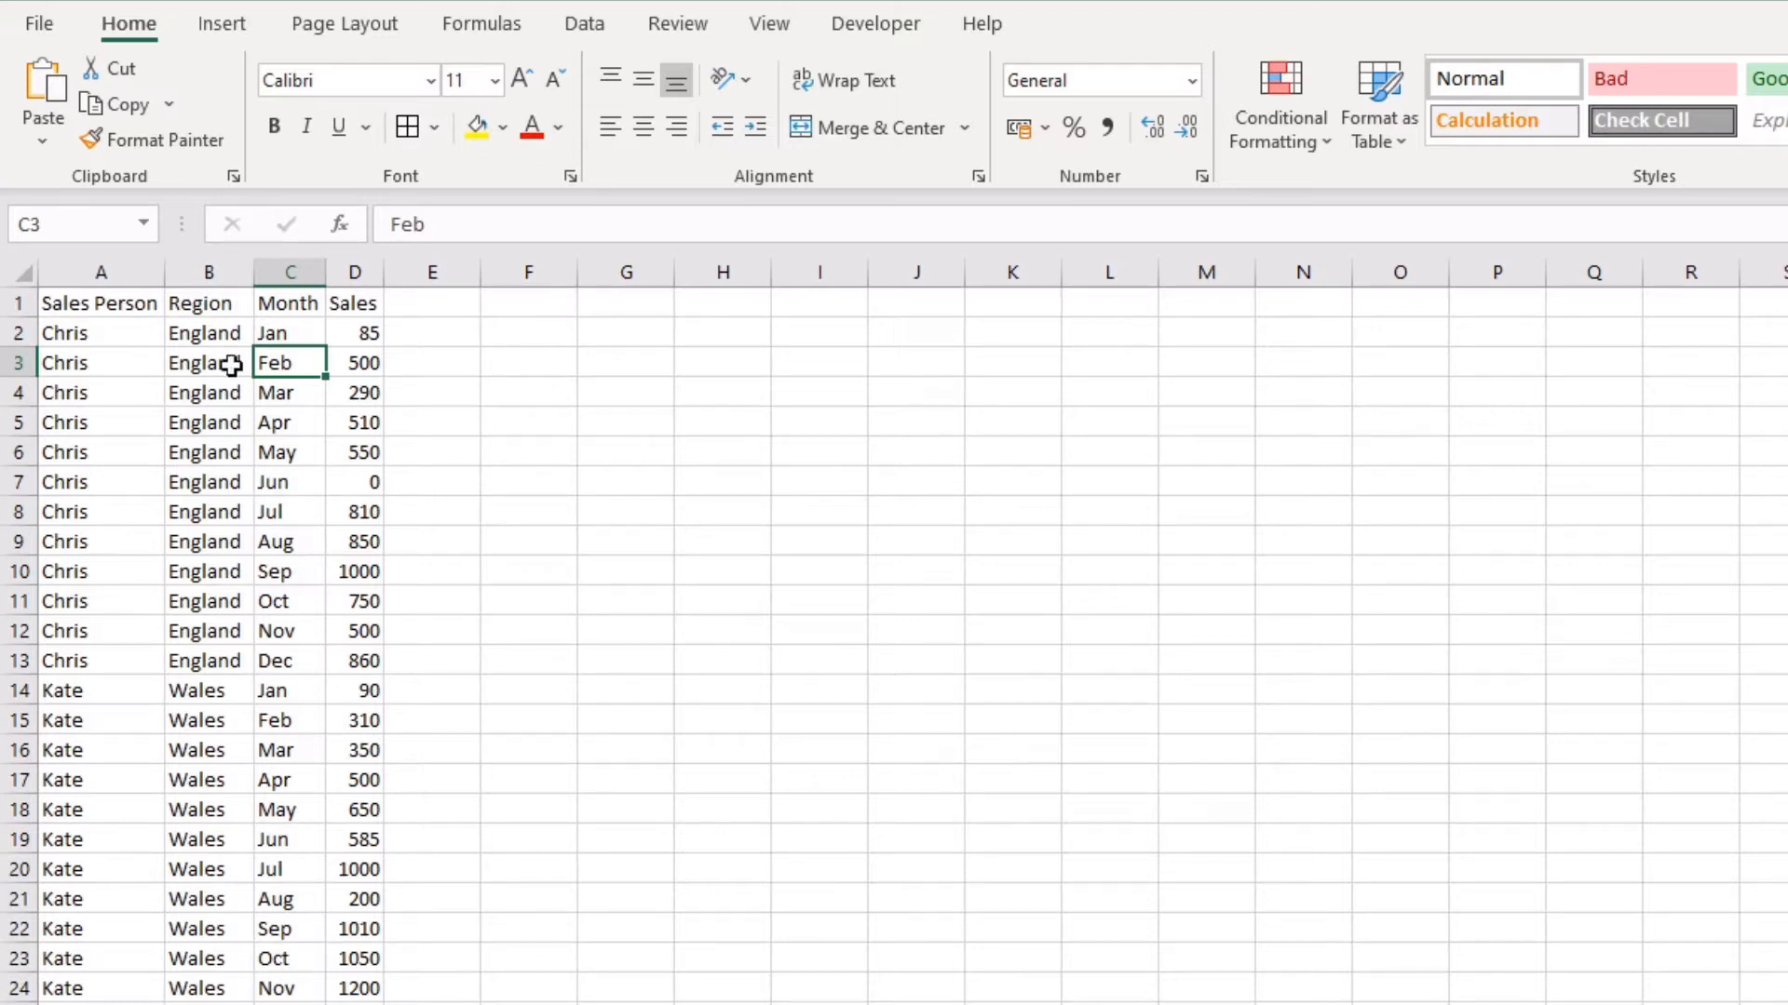
Step: Examine how the sales data is laid out: its header row, the first records and the empty column beside it
{"action": "left_click", "coordinate": [199, 363]}
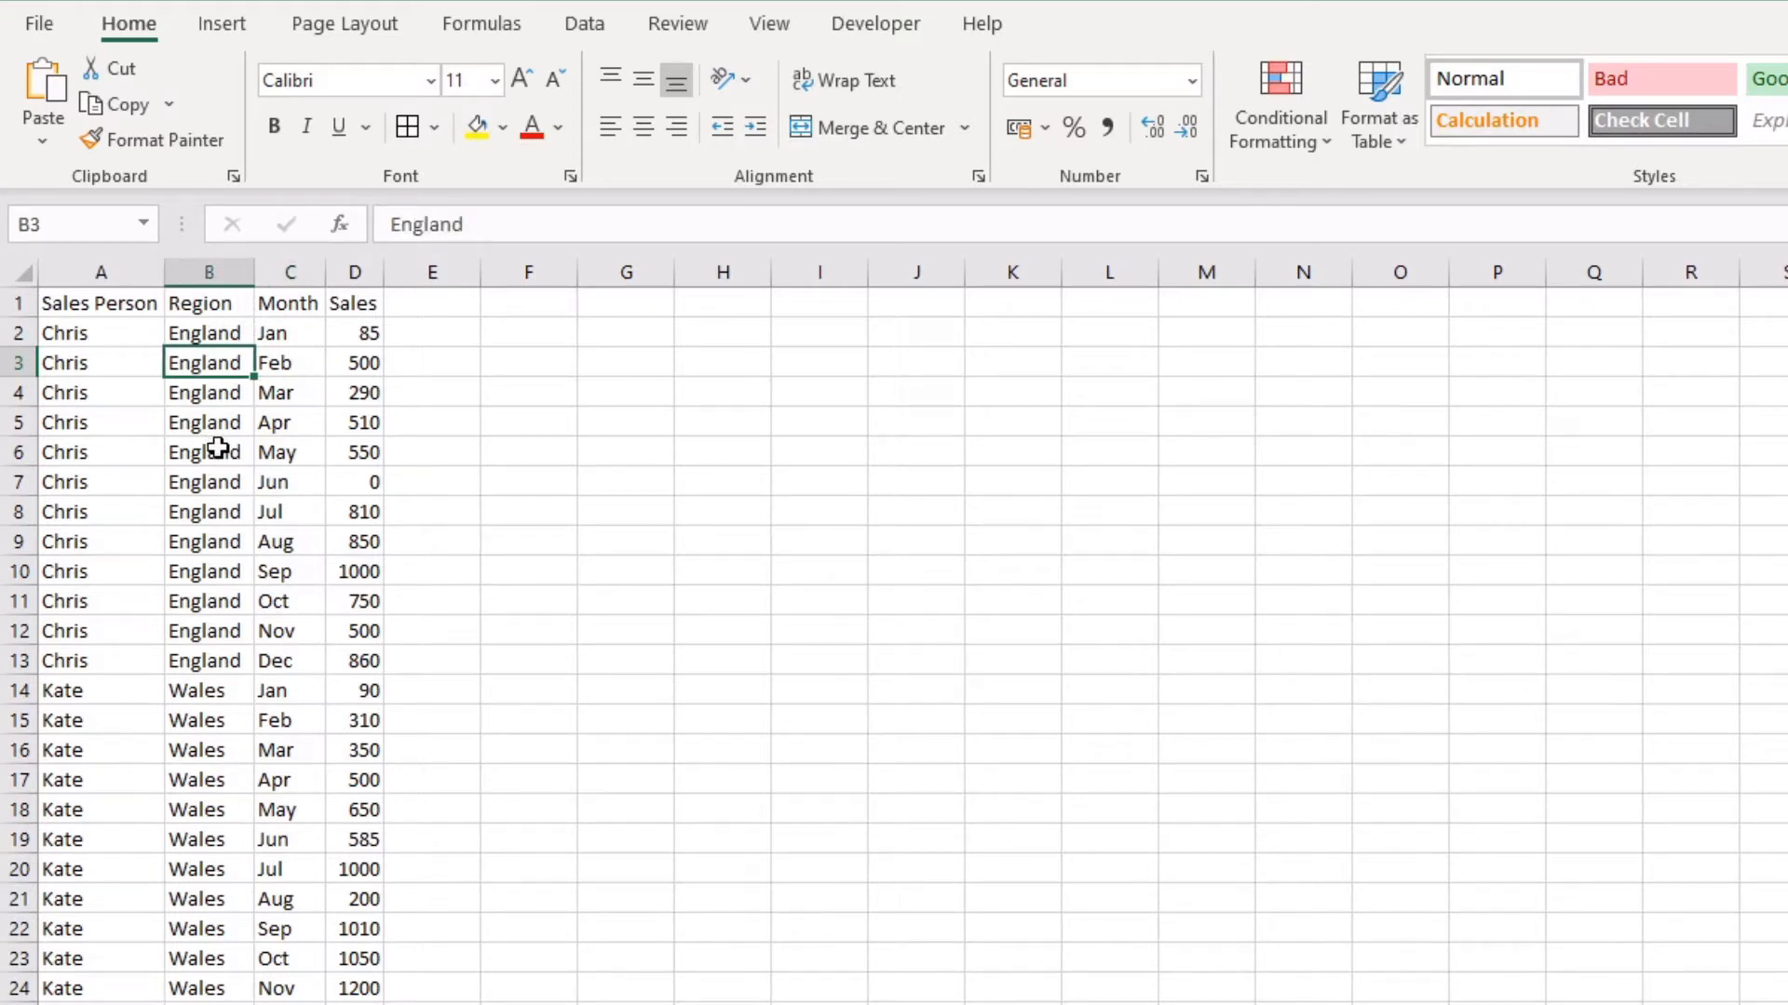
{"action": "left_click_drag", "start_coordinate": [97, 302], "coordinate": [342, 303]}
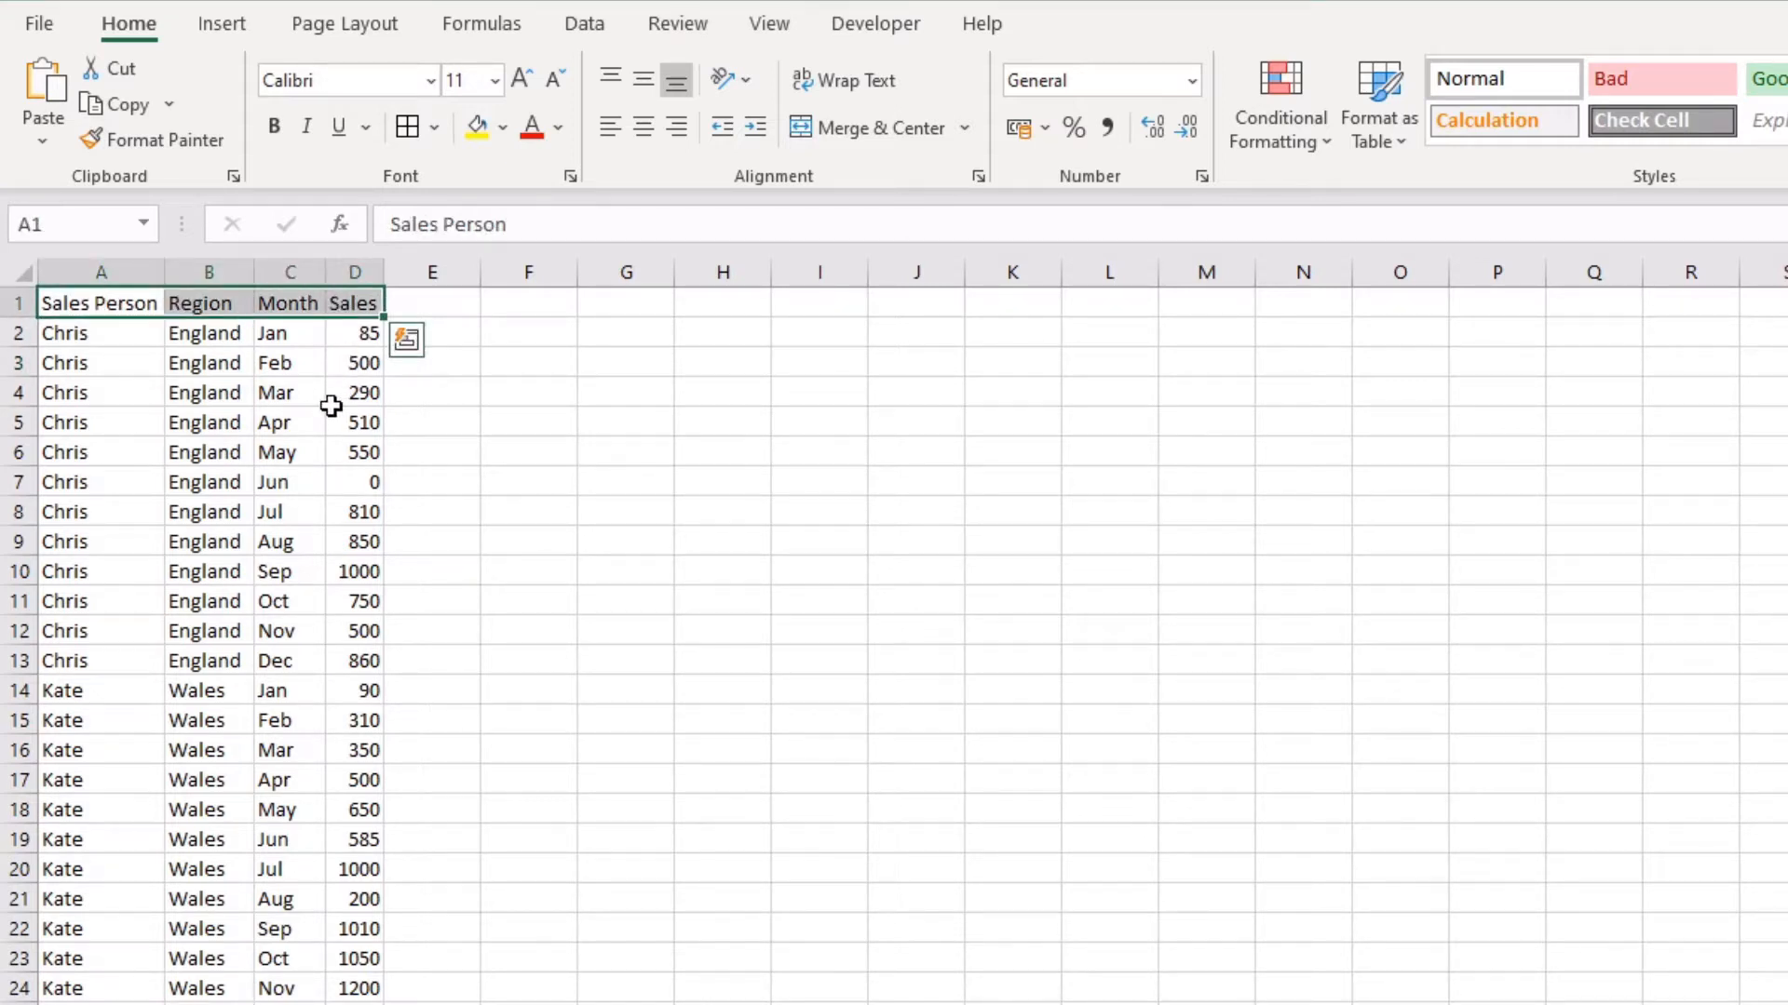
{"action": "left_click", "coordinate": [413, 410]}
{"action": "left_click", "coordinate": [426, 279]}
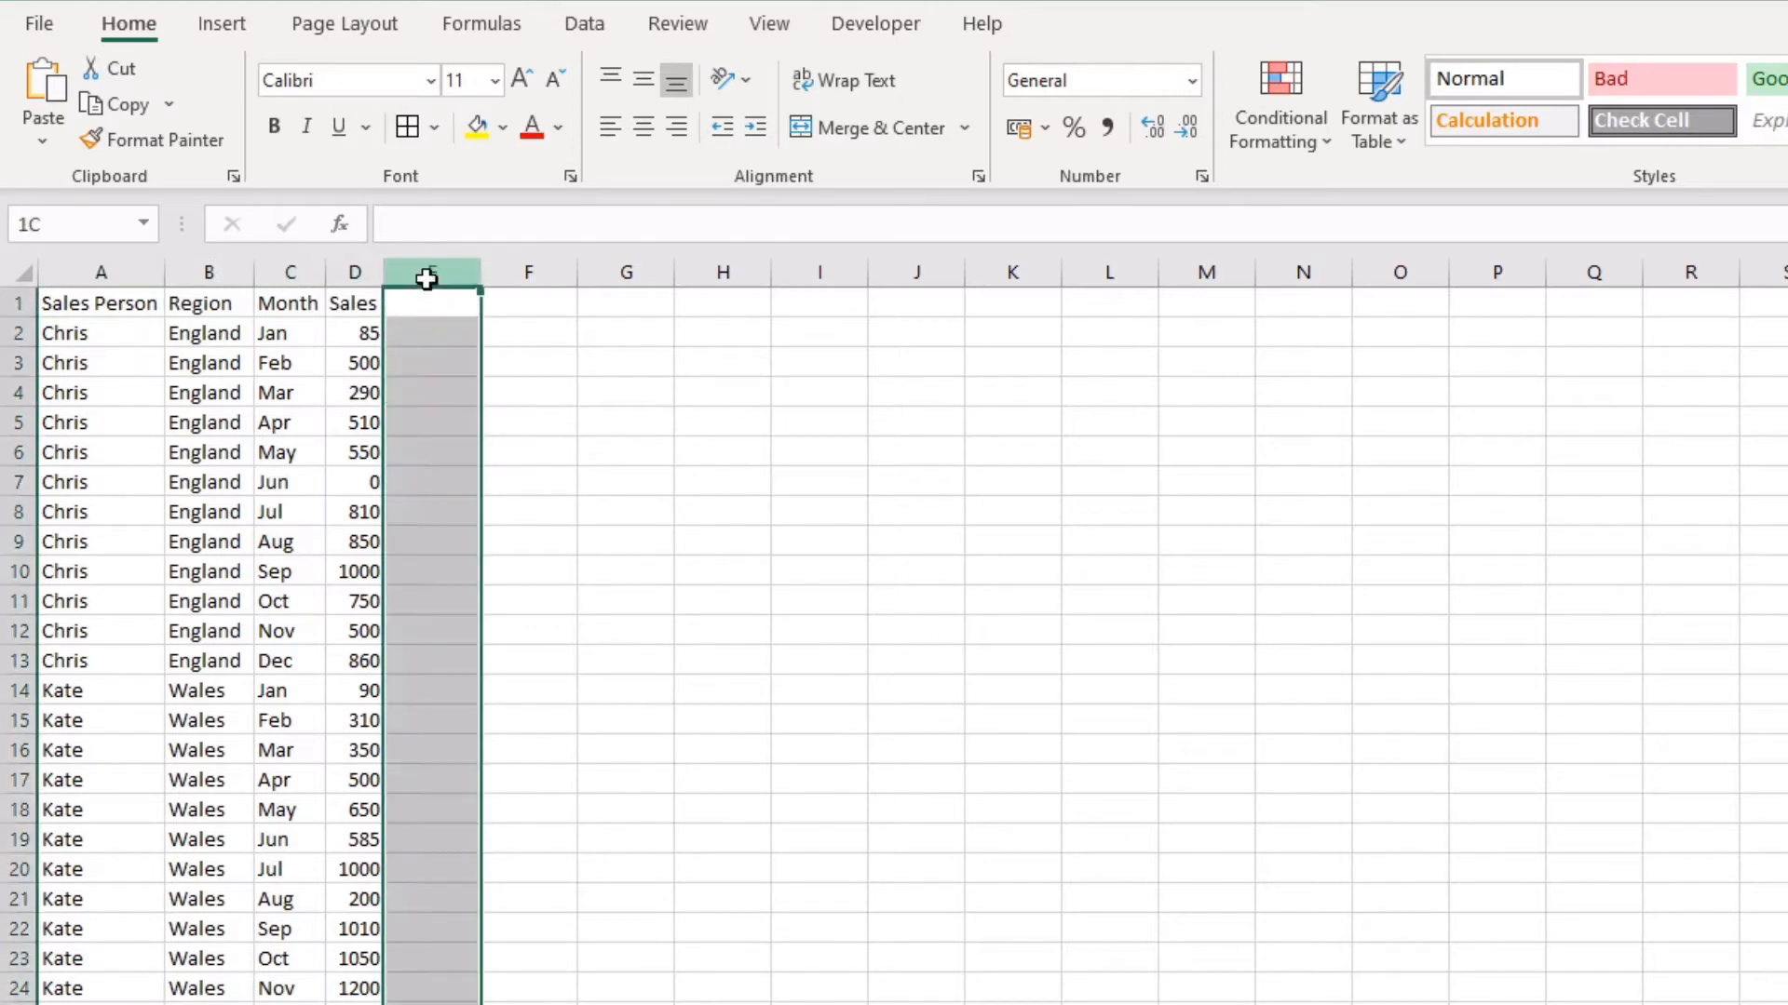
{"action": "left_click", "coordinate": [410, 298]}
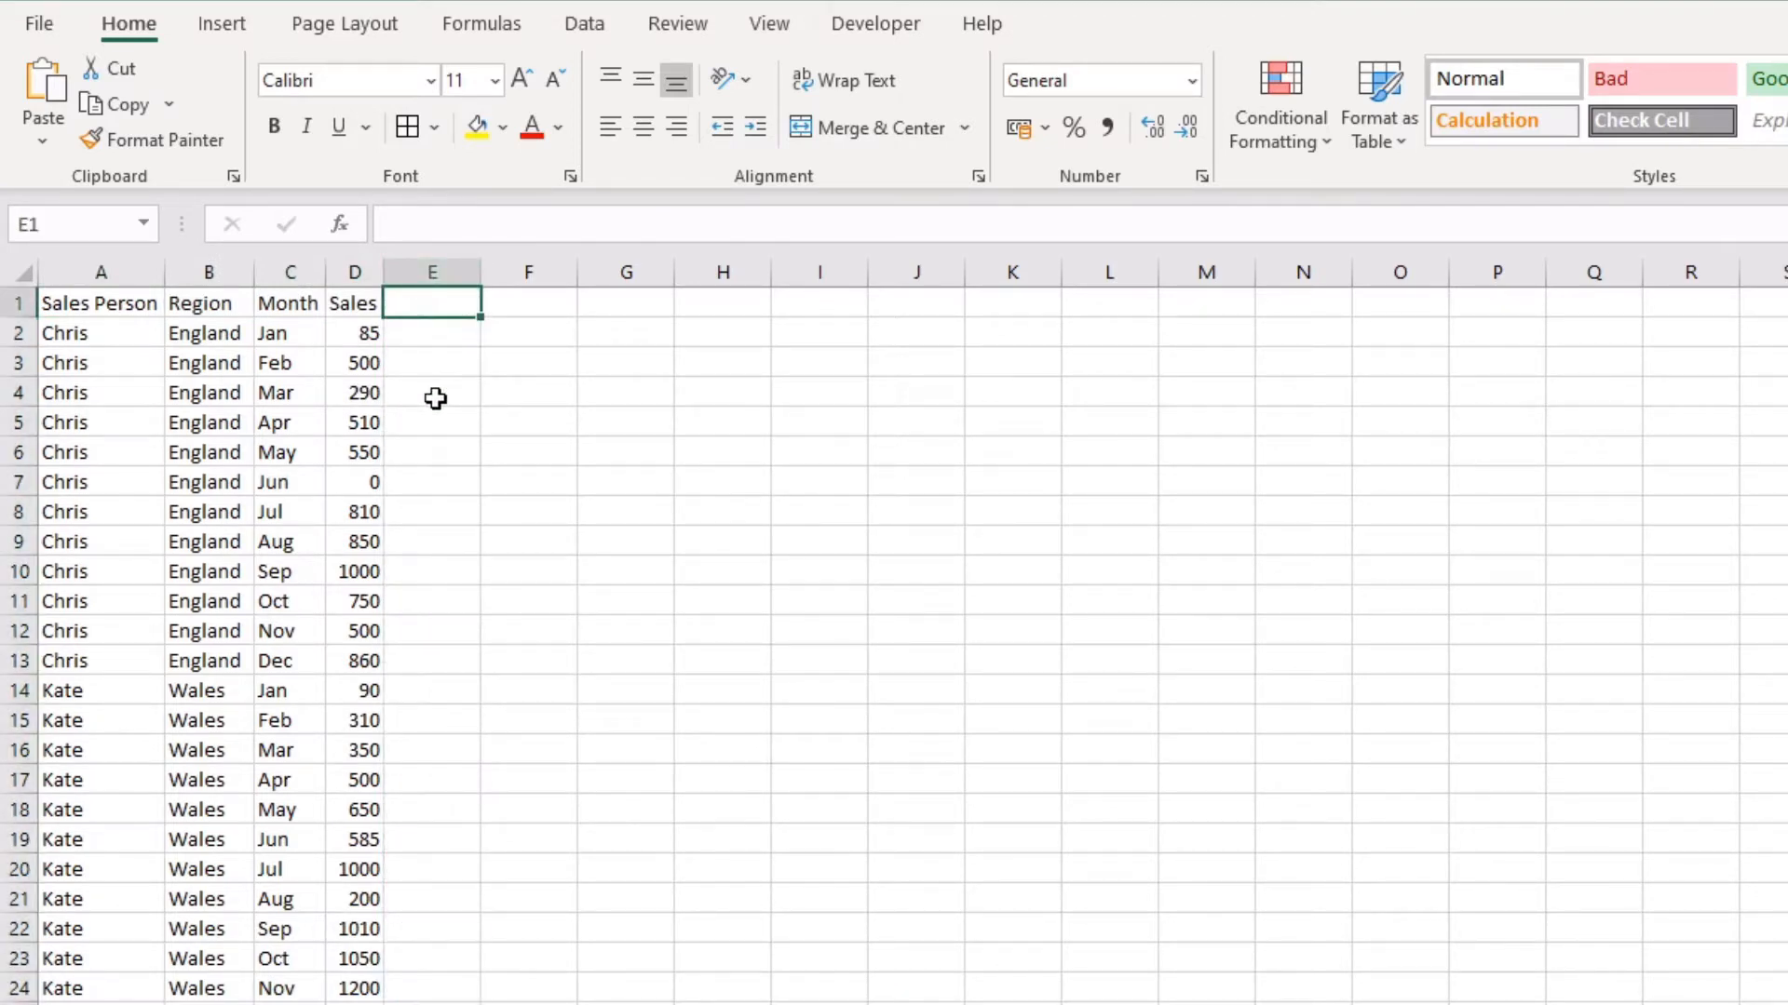
{"action": "left_click", "coordinate": [433, 267]}
{"action": "left_click", "coordinate": [436, 304]}
{"action": "left_click", "coordinate": [391, 359]}
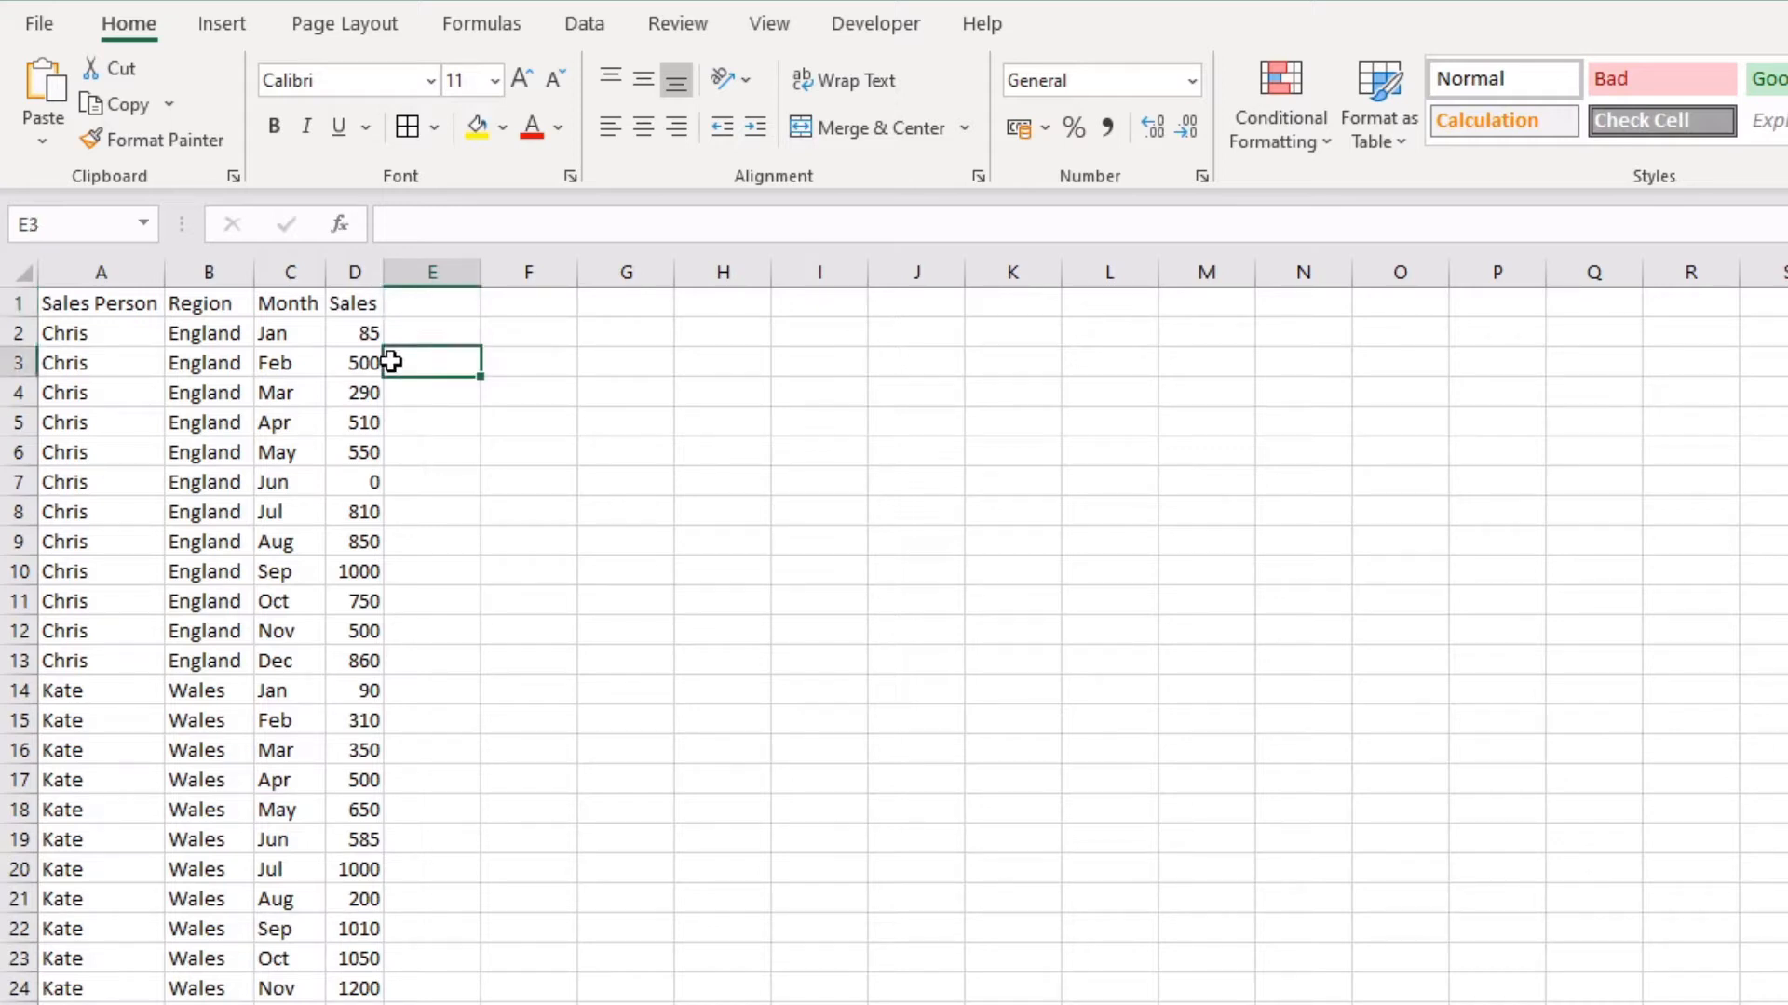
{"action": "left_click", "coordinate": [363, 330]}
{"action": "left_click", "coordinate": [392, 302]}
{"action": "left_click_drag", "start_coordinate": [132, 296], "coordinate": [363, 333]}
{"action": "left_click", "coordinate": [445, 510]}
{"action": "left_click", "coordinate": [288, 327]}
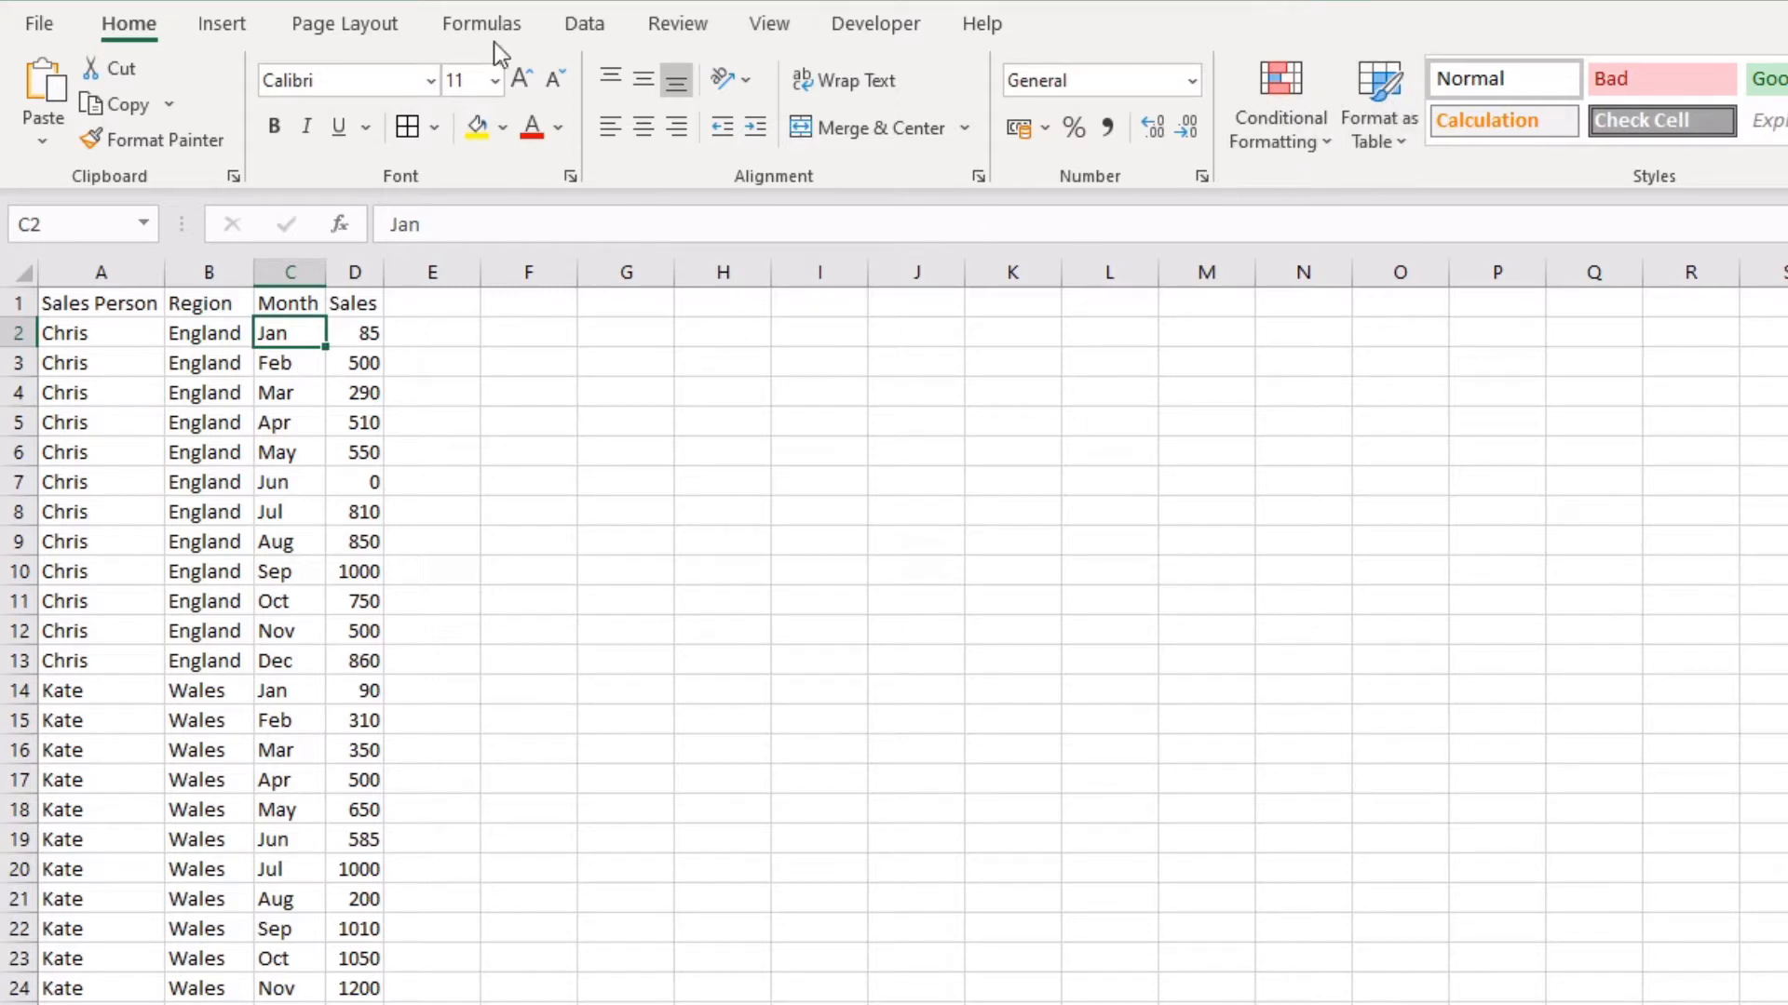
{"action": "left_click", "coordinate": [238, 26]}
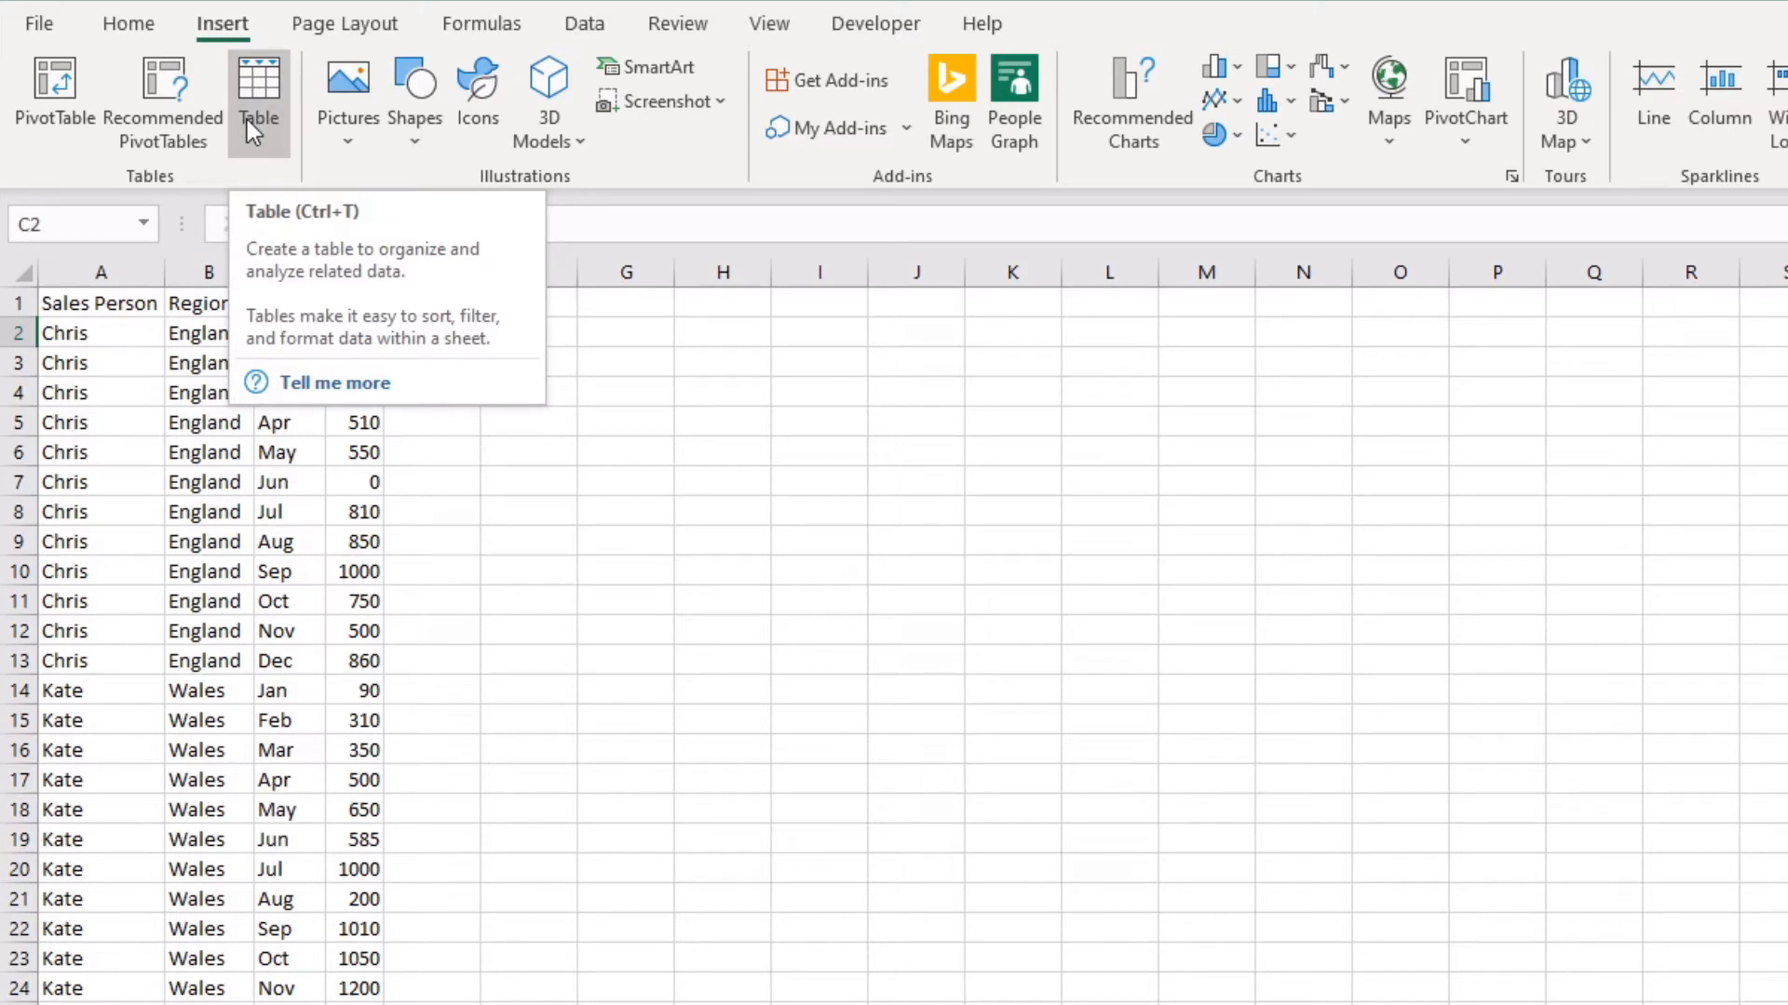
{"action": "left_click", "coordinate": [128, 23]}
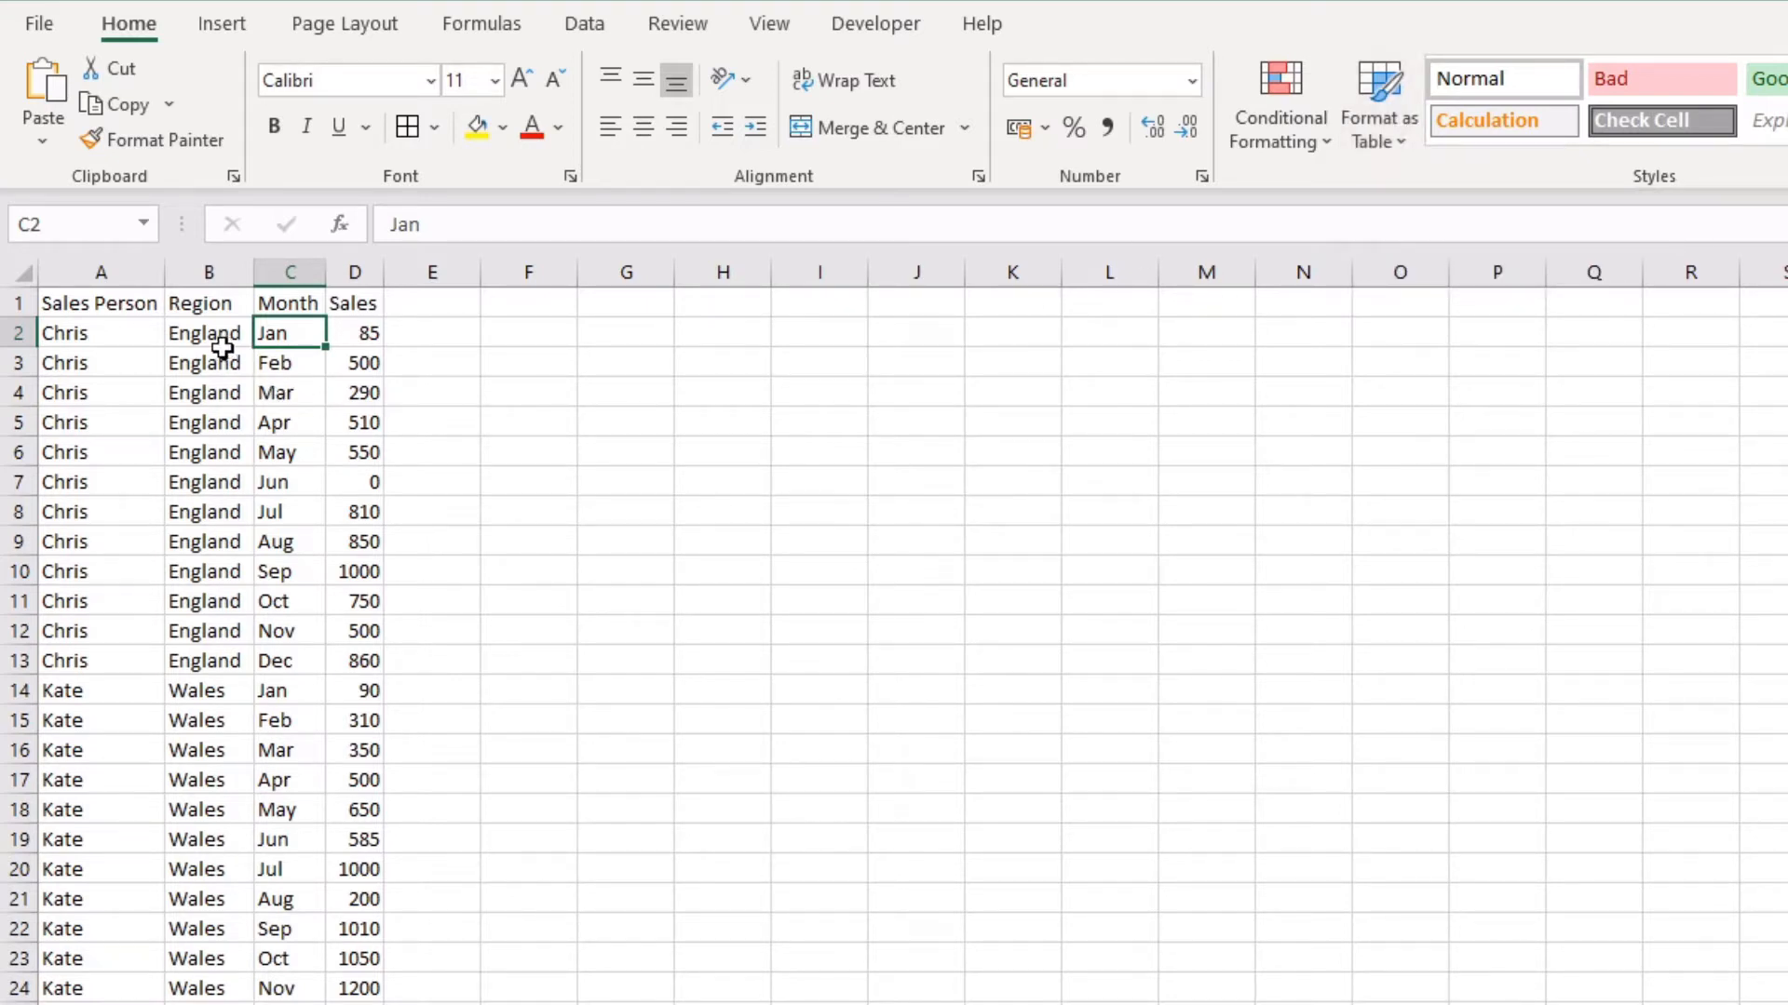
{"action": "left_click", "coordinate": [172, 455]}
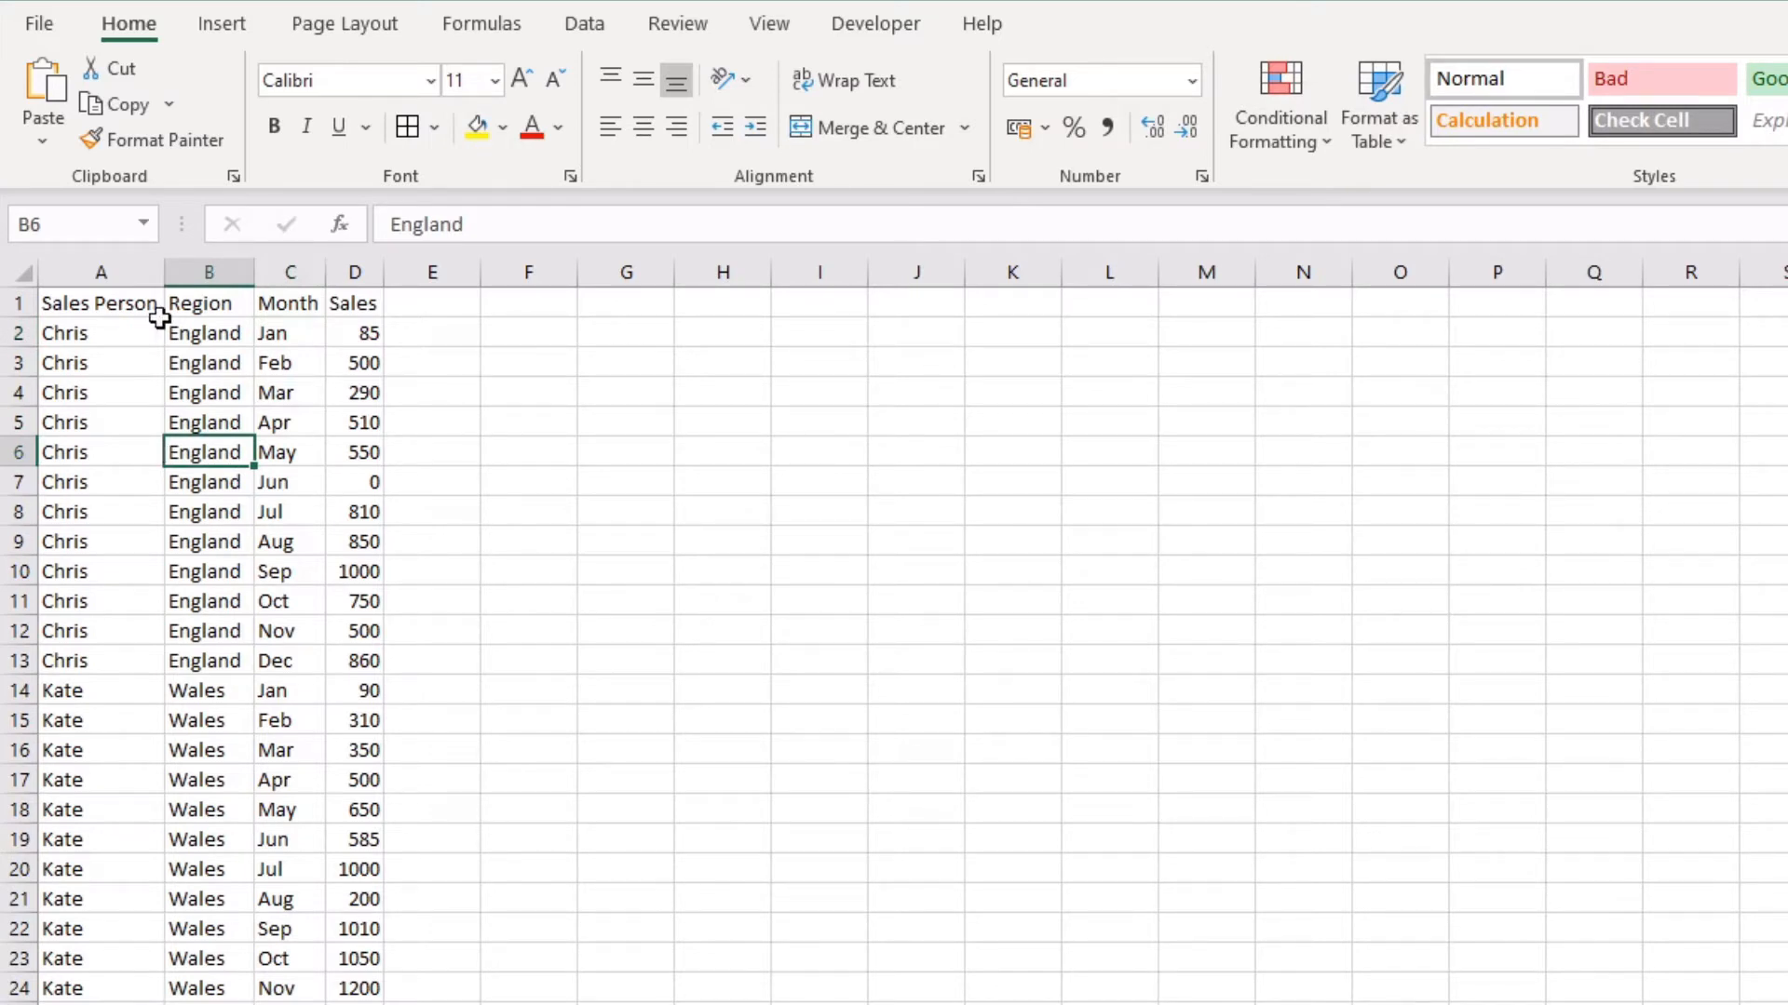
{"action": "left_click_drag", "start_coordinate": [117, 272], "coordinate": [351, 275]}
{"action": "left_click_drag", "start_coordinate": [126, 311], "coordinate": [331, 308]}
{"action": "left_click", "coordinate": [271, 441]}
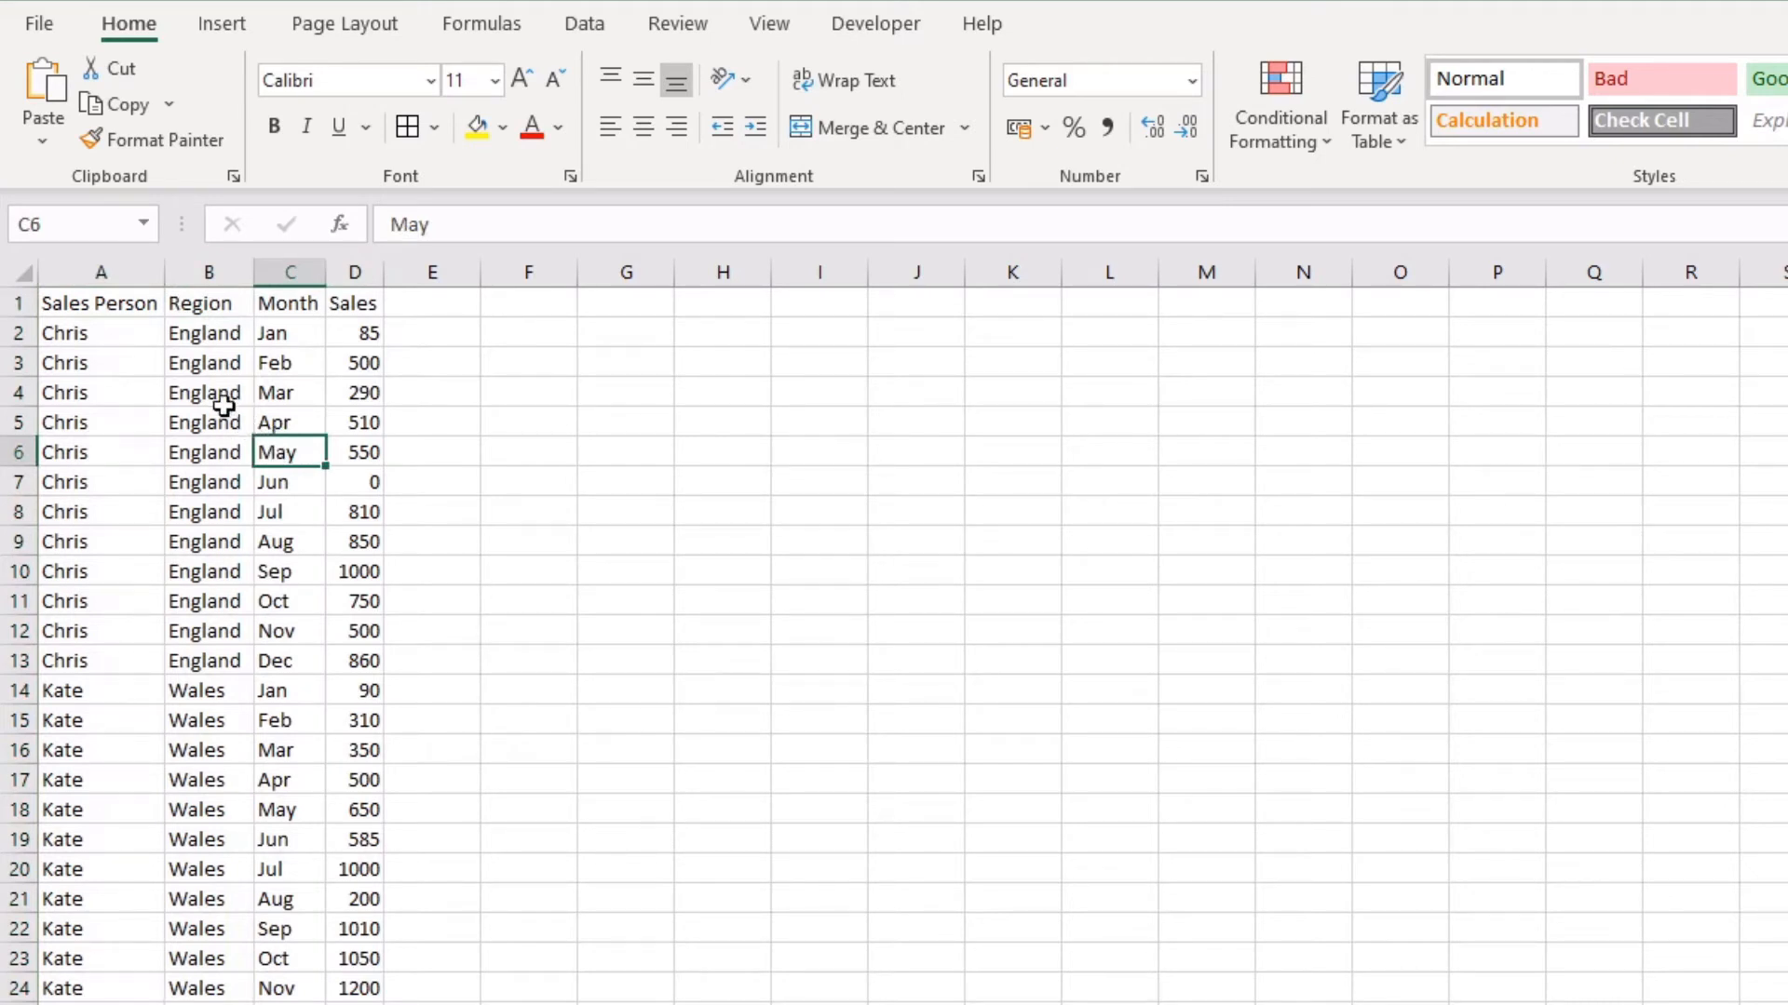
{"action": "left_click", "coordinate": [241, 361]}
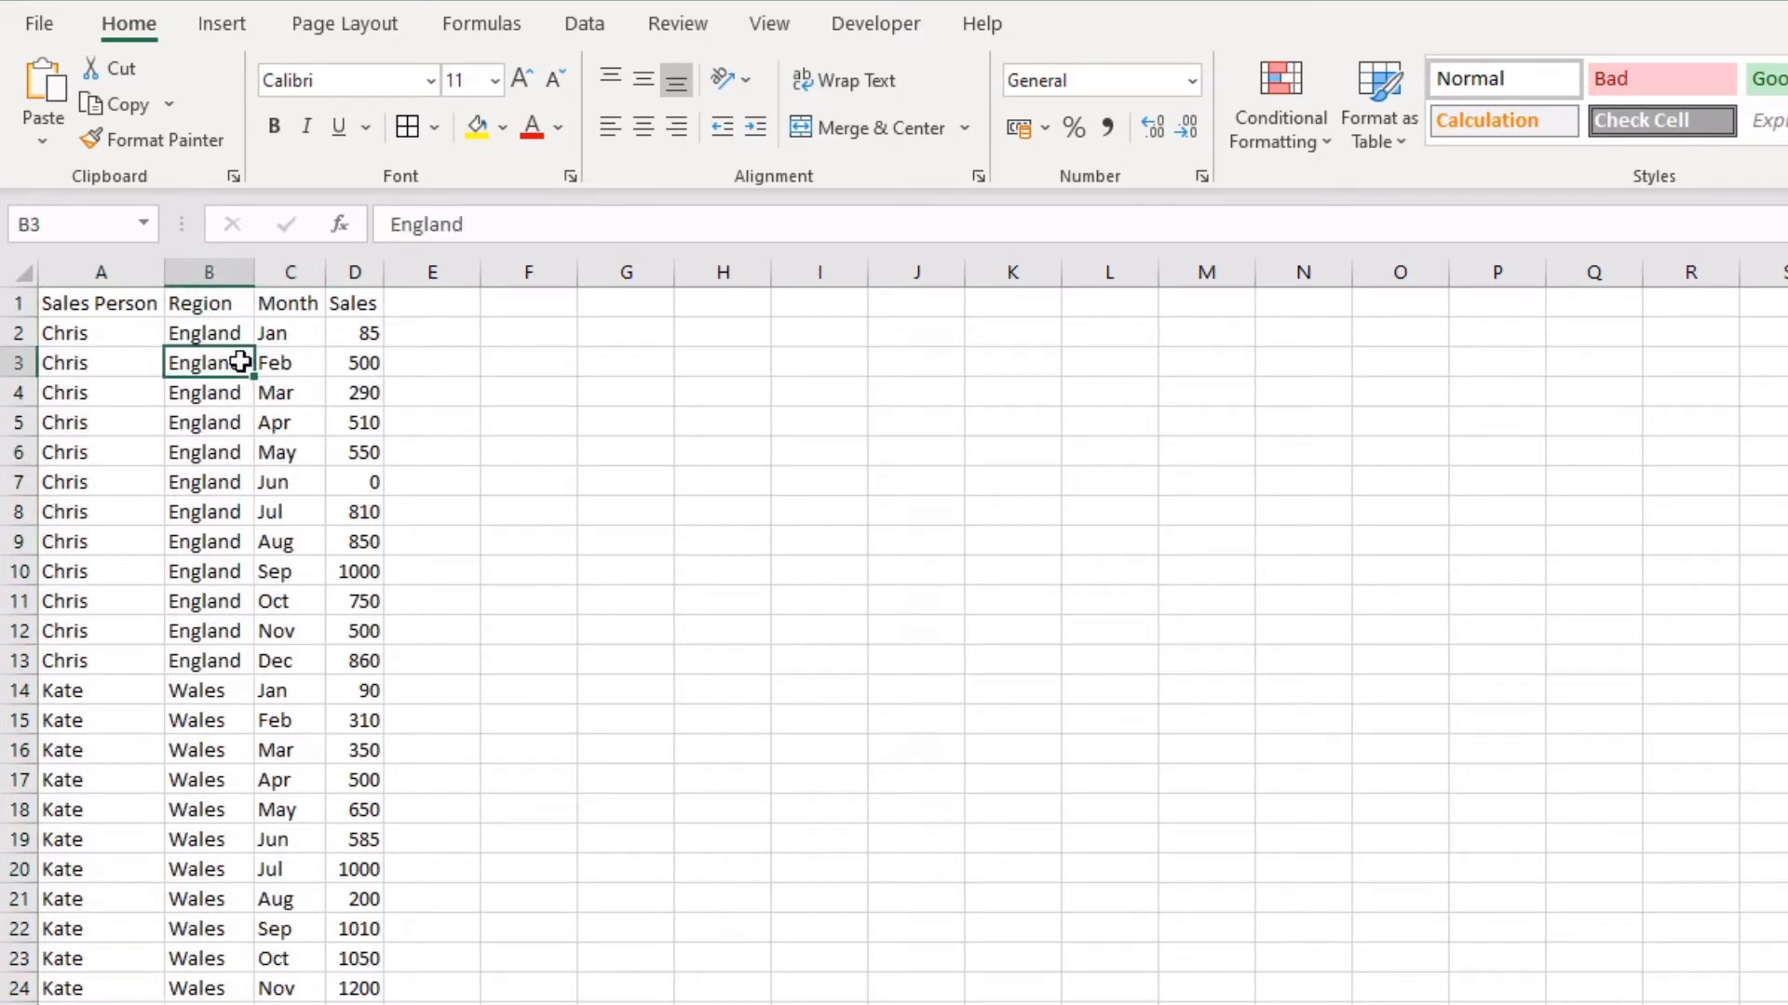
{"action": "left_click", "coordinate": [1388, 88]}
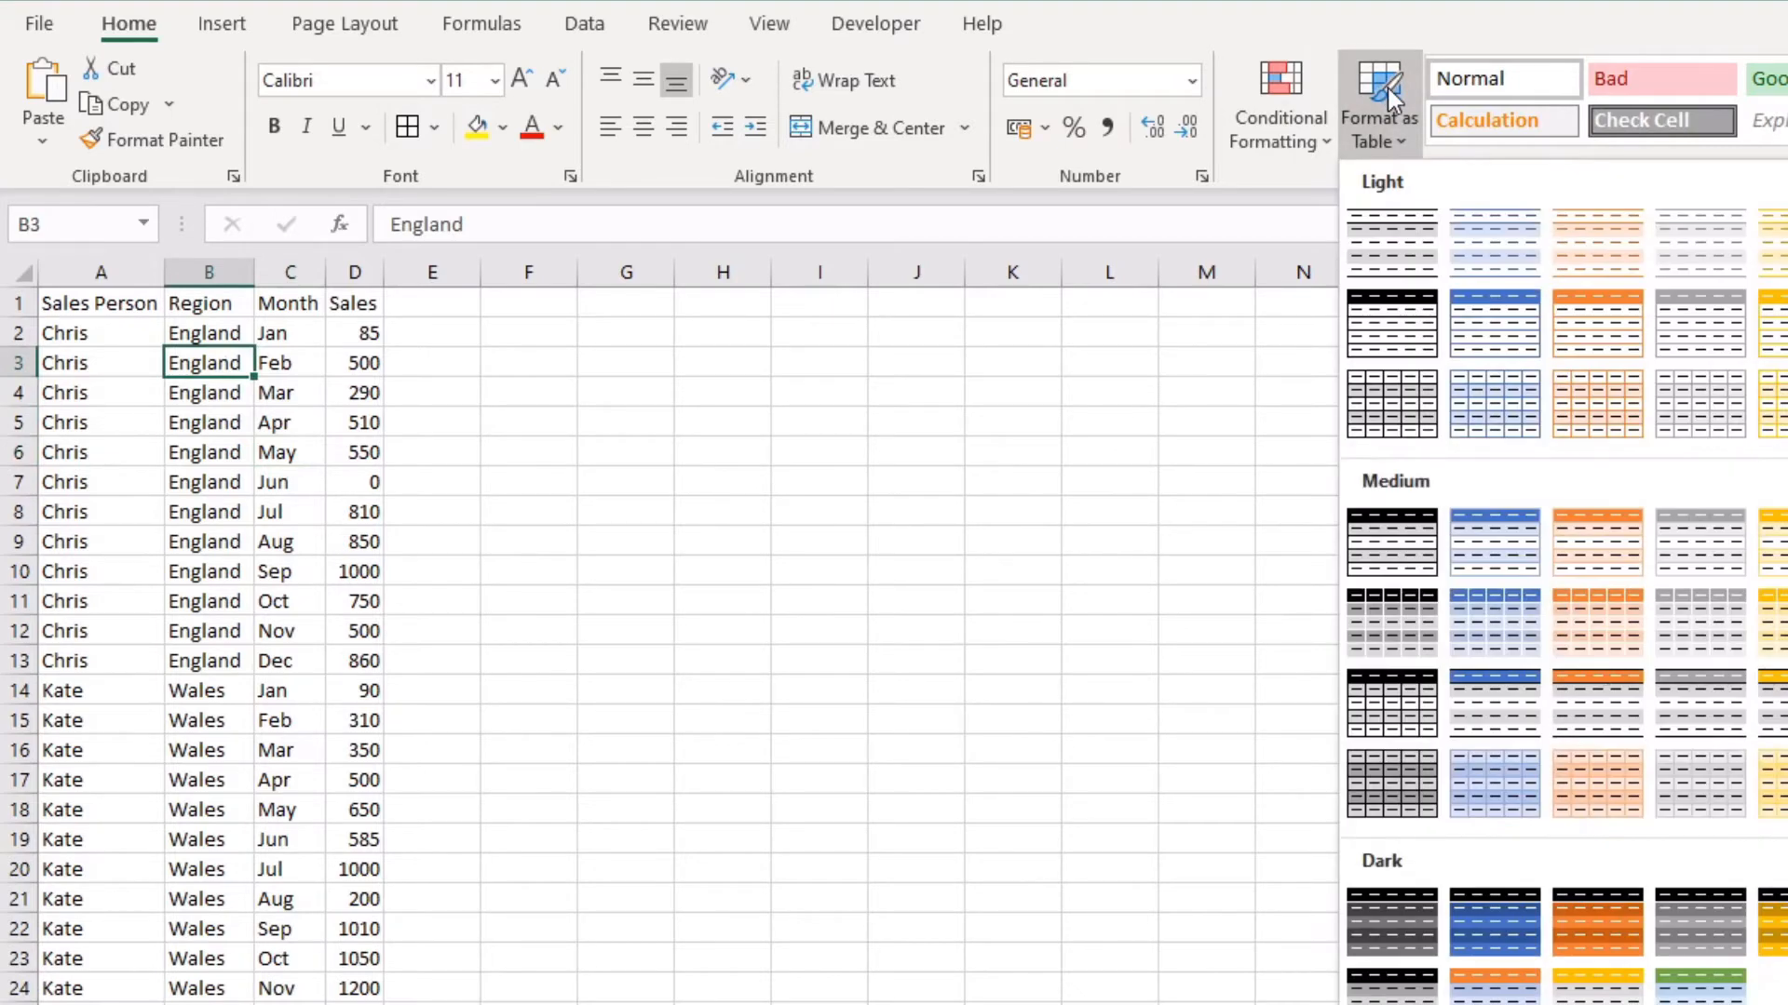
{"action": "left_click", "coordinate": [1010, 436]}
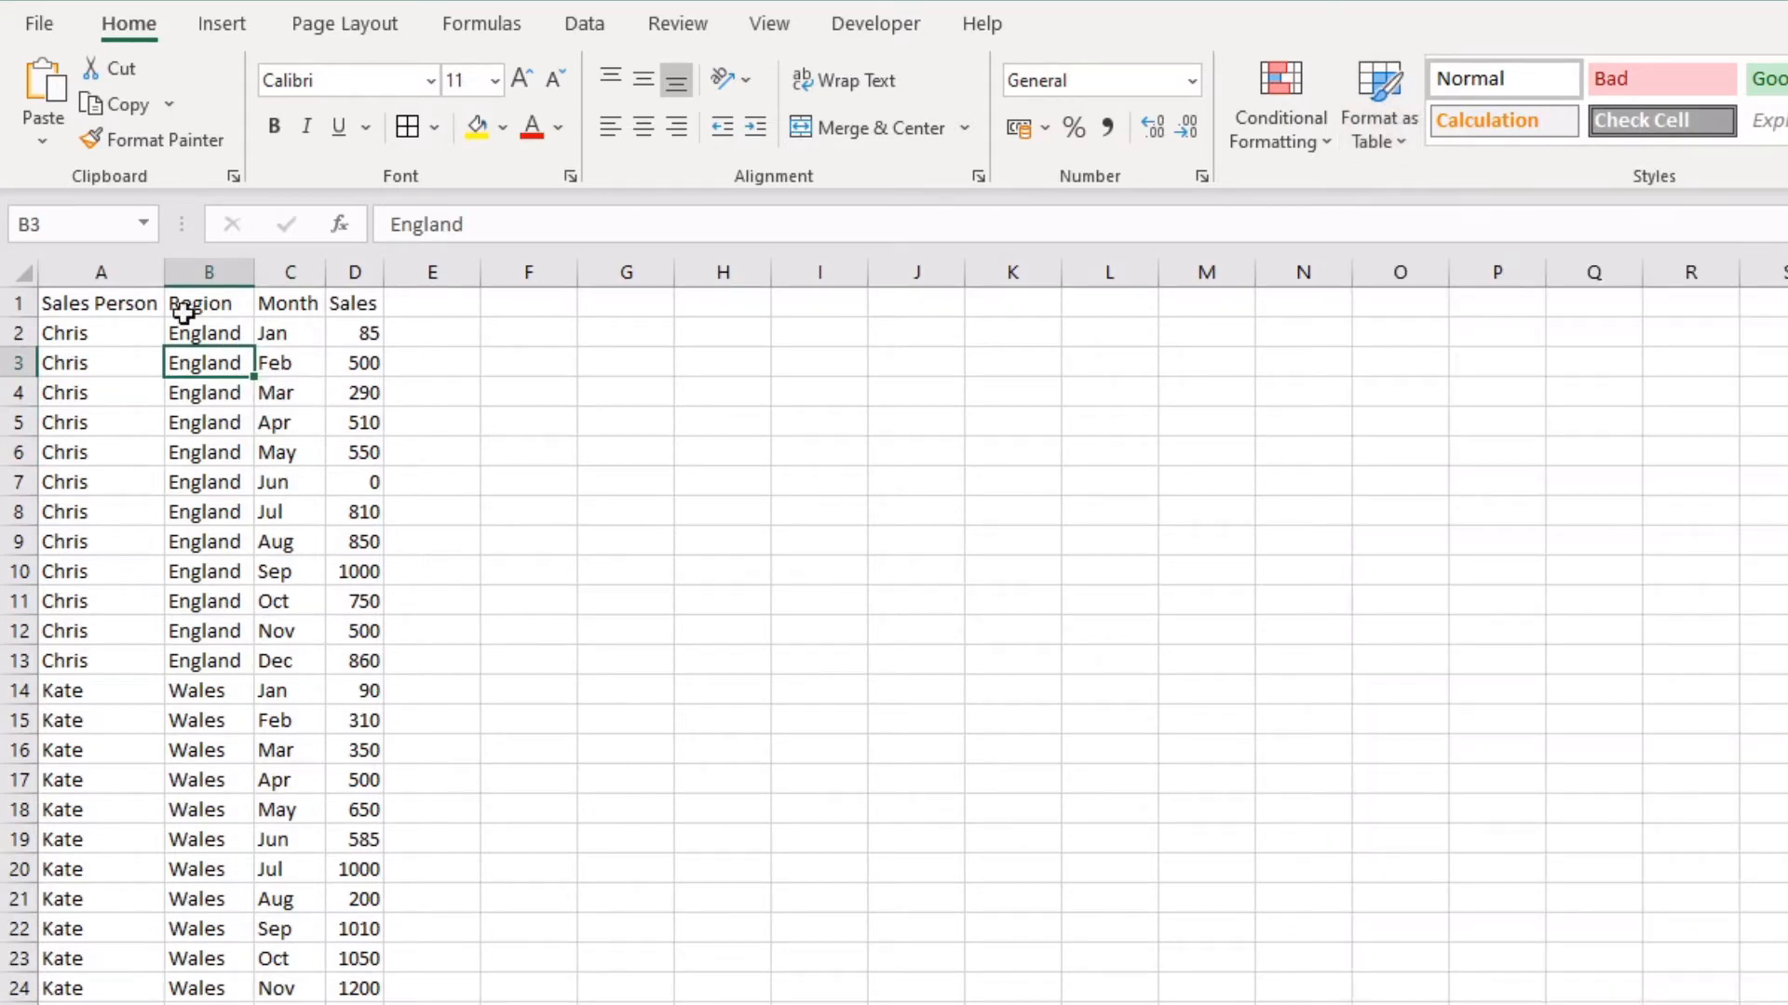
Step: Try selecting the whole sales range from cell A1, and entire columns A to D, as the source for table formatting
{"action": "left_click", "coordinate": [109, 298]}
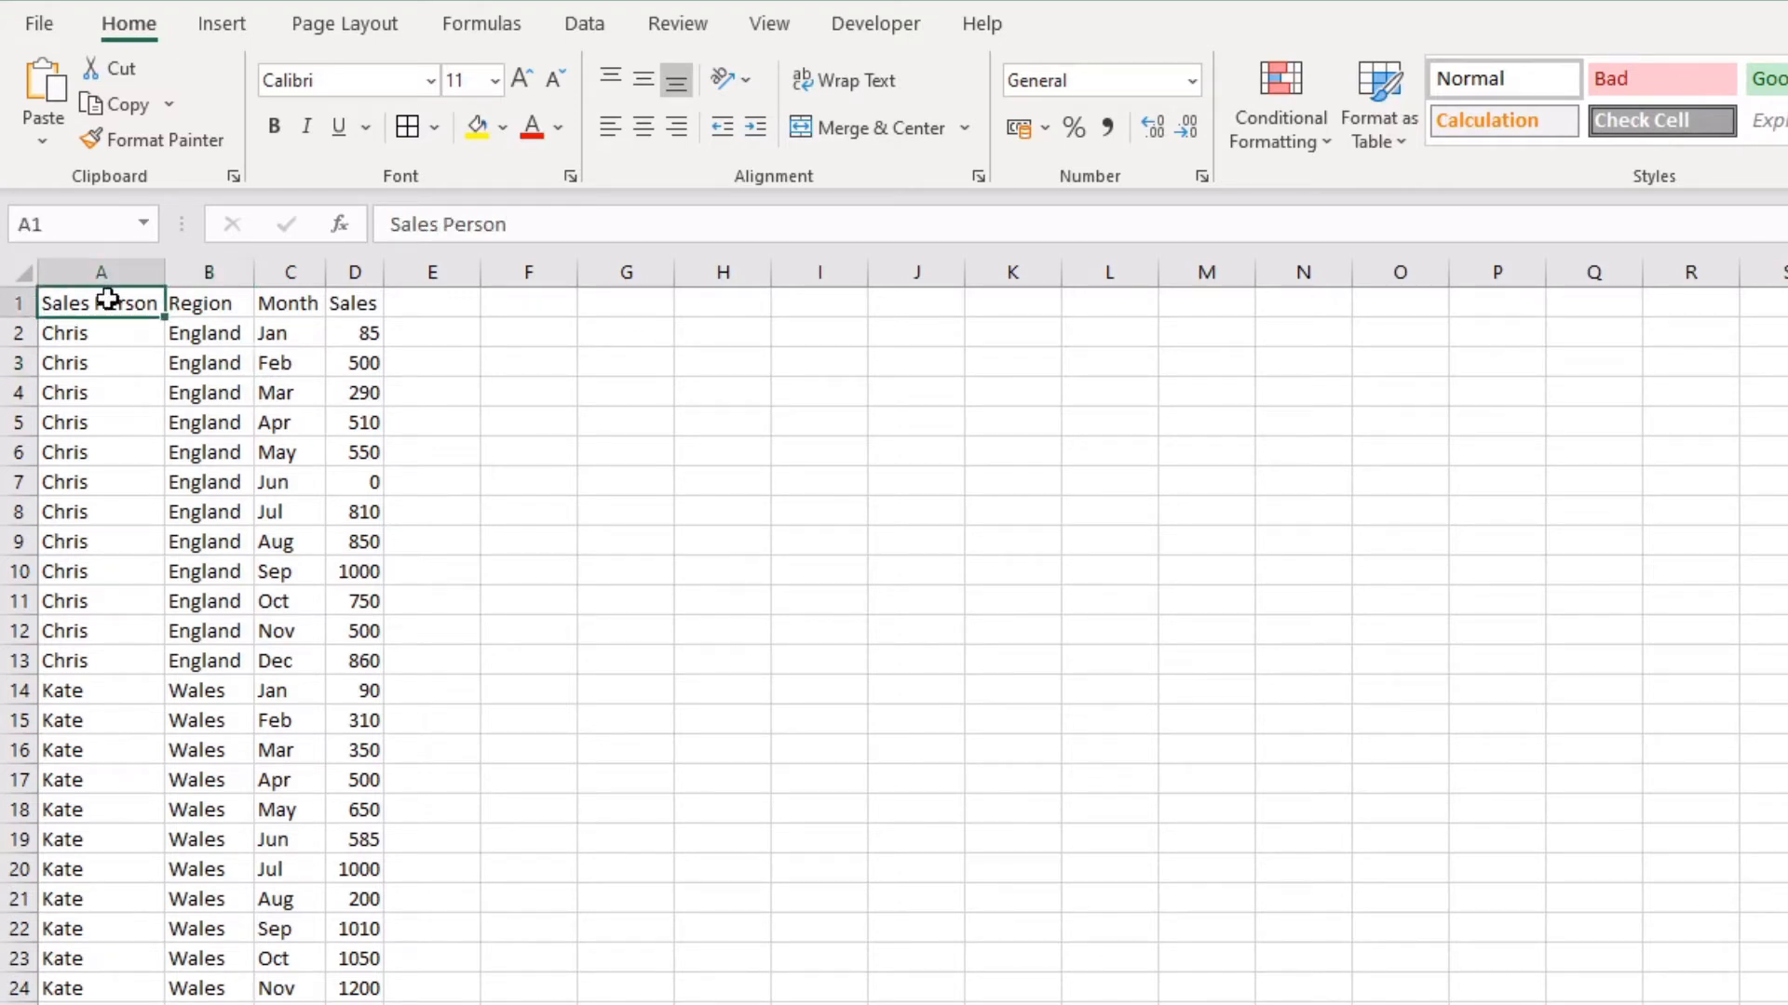
{"action": "key", "text": "ctrl+shift+Right"}
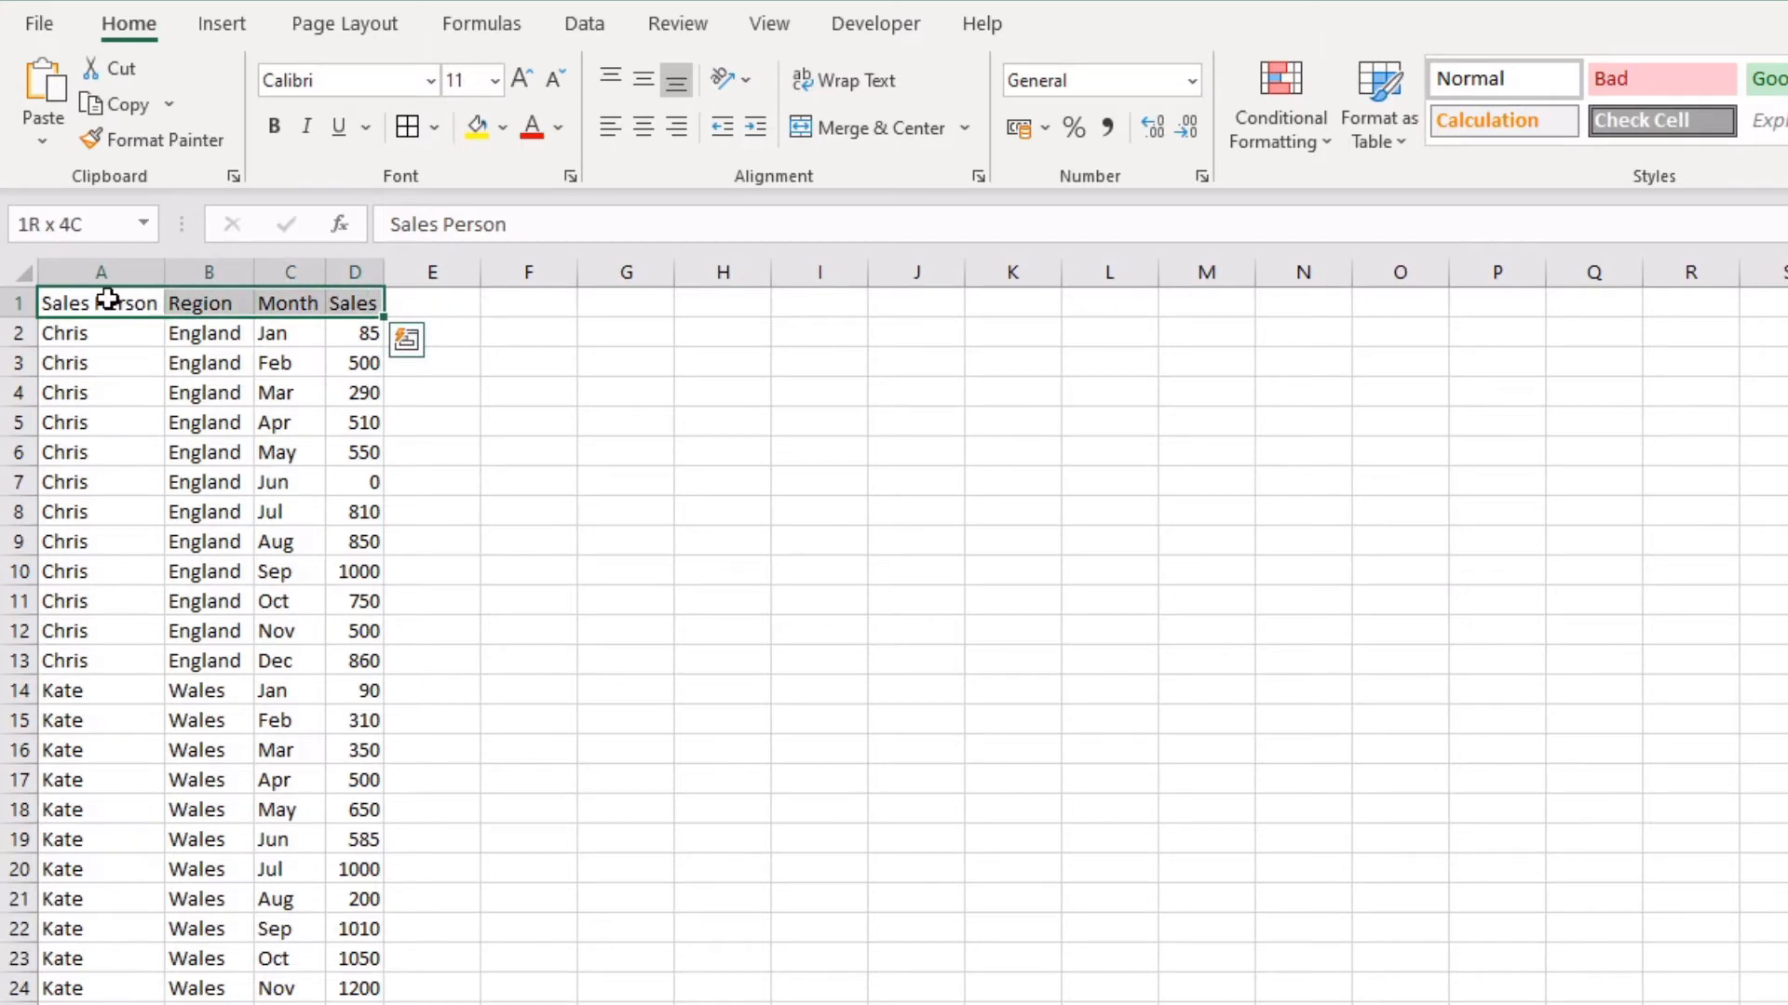
{"action": "key", "text": "ctrl+shift+Down"}
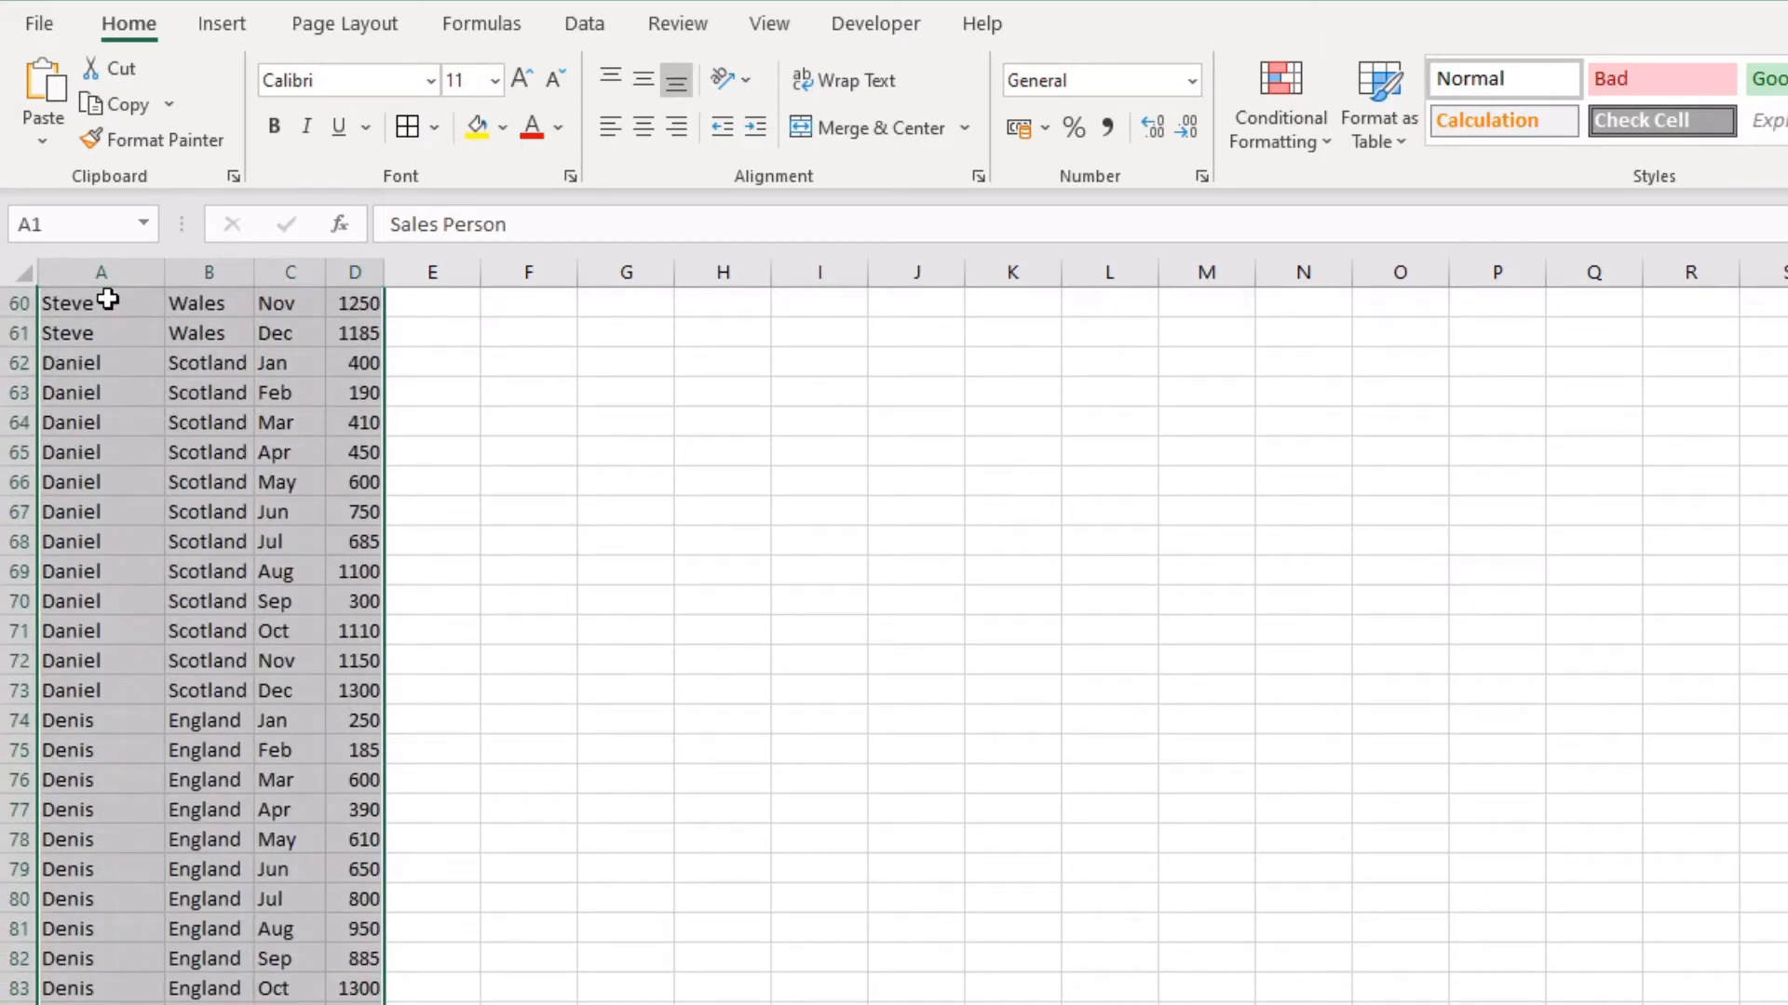
{"action": "key", "text": "ctrl+shift+Up"}
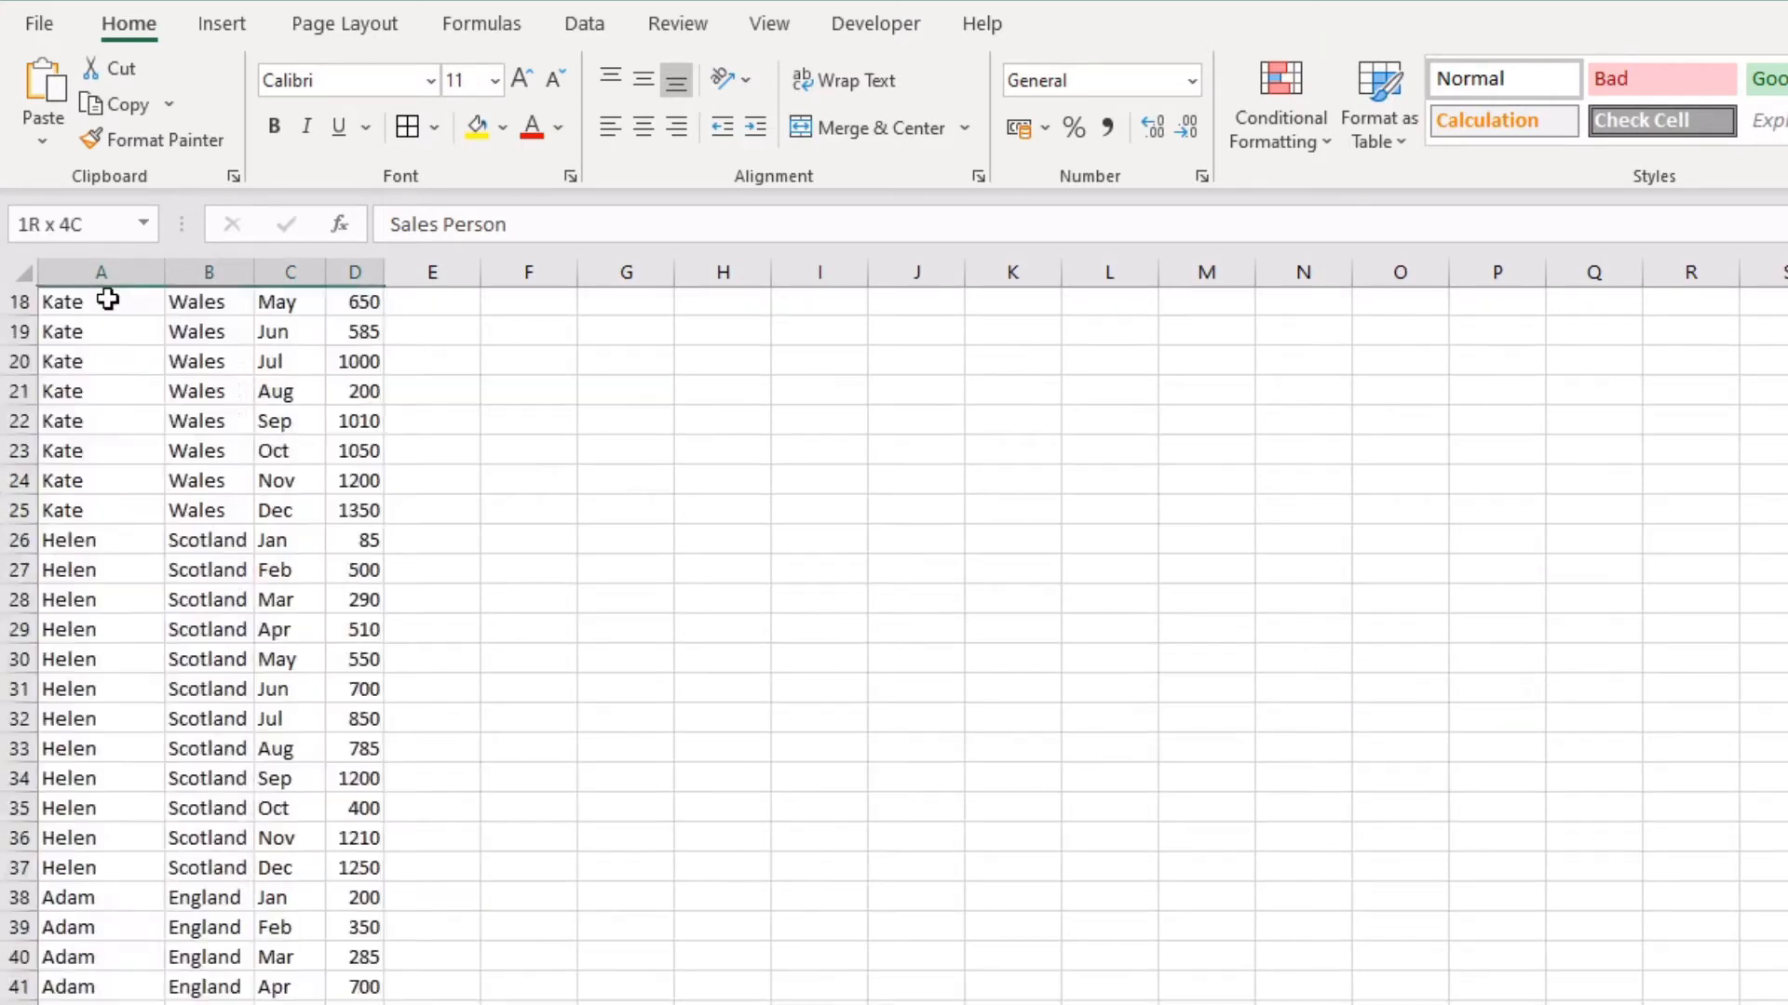
{"action": "left_click_drag", "start_coordinate": [102, 271], "coordinate": [354, 251]}
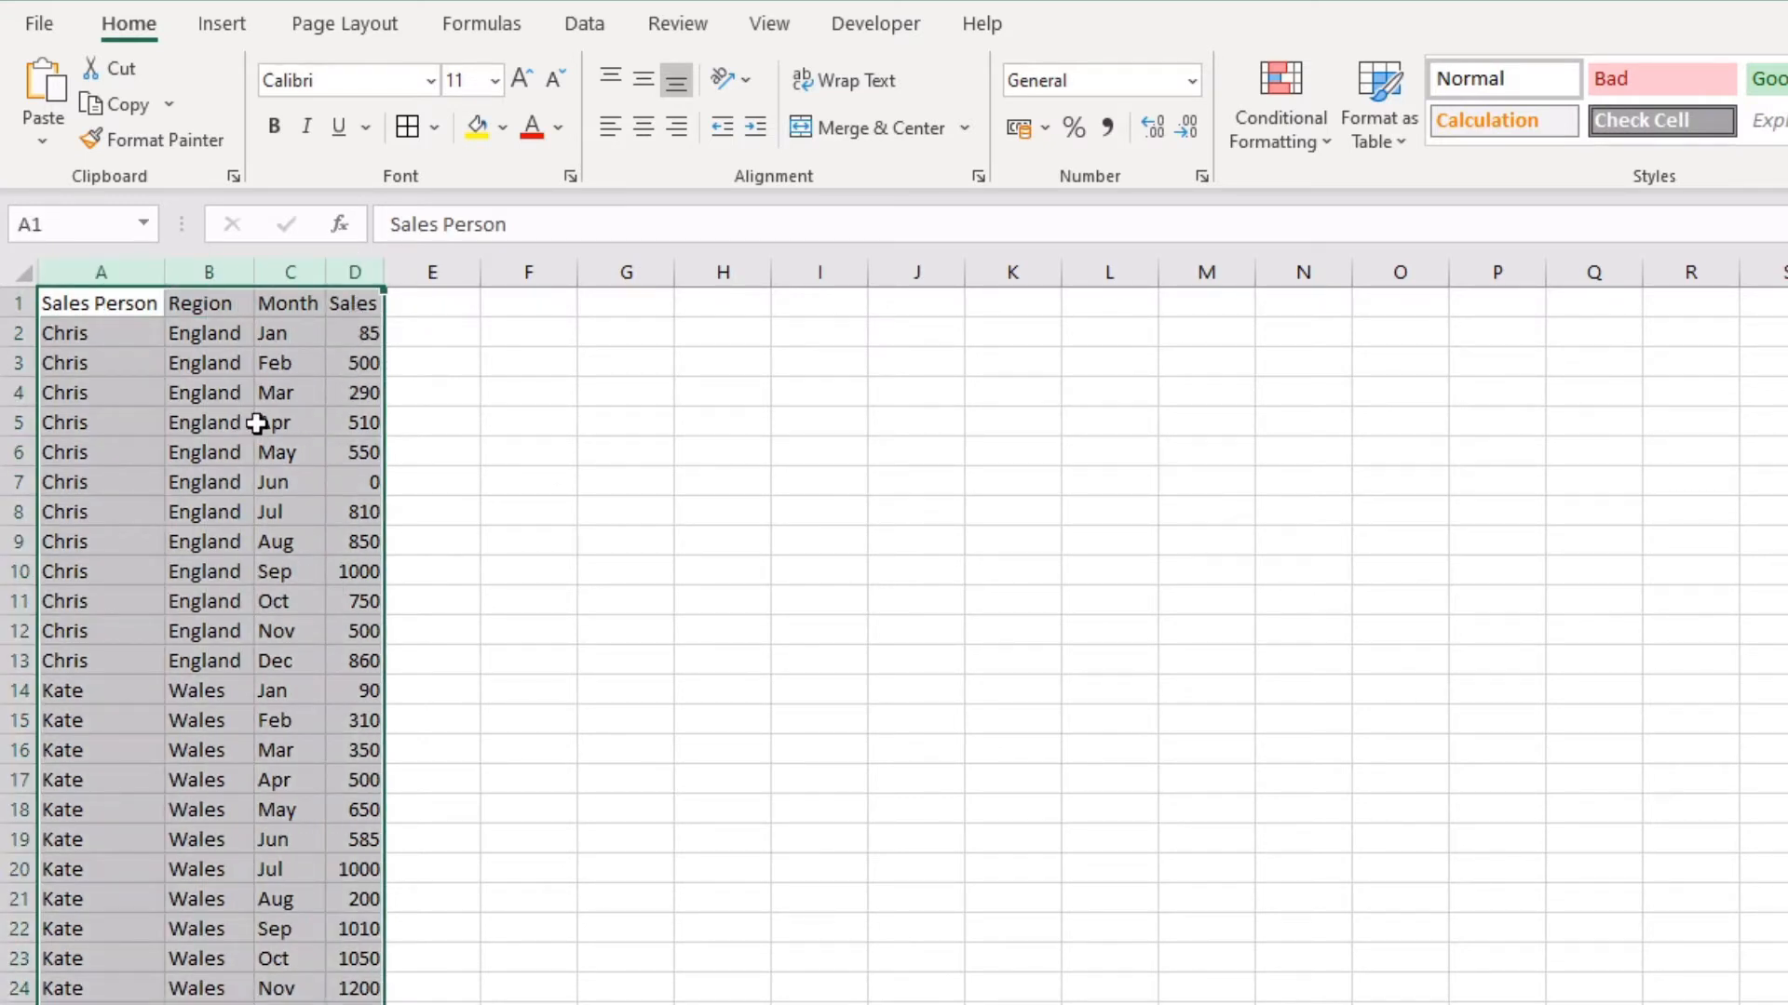
{"action": "left_click", "coordinate": [1370, 119]}
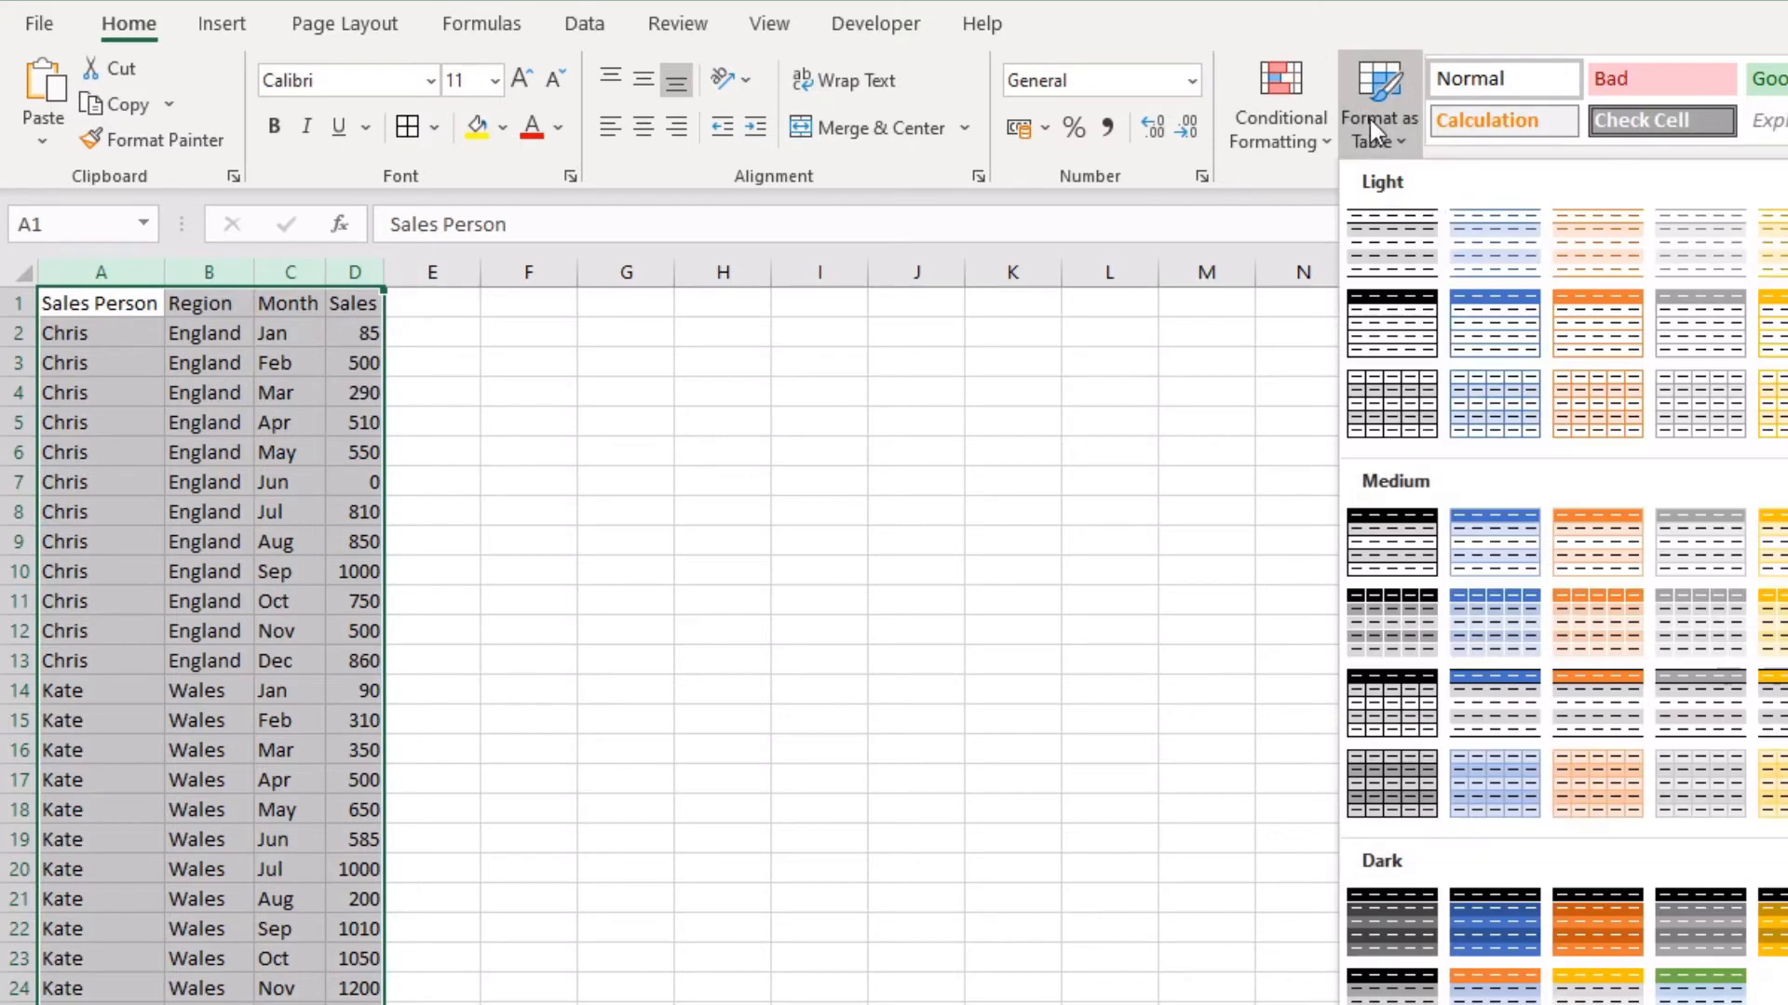
{"action": "left_click", "coordinate": [265, 465]}
Step: Format the sales data in A1:D97 as a table with headers, using the first black Medium style
{"action": "left_click", "coordinate": [215, 457]}
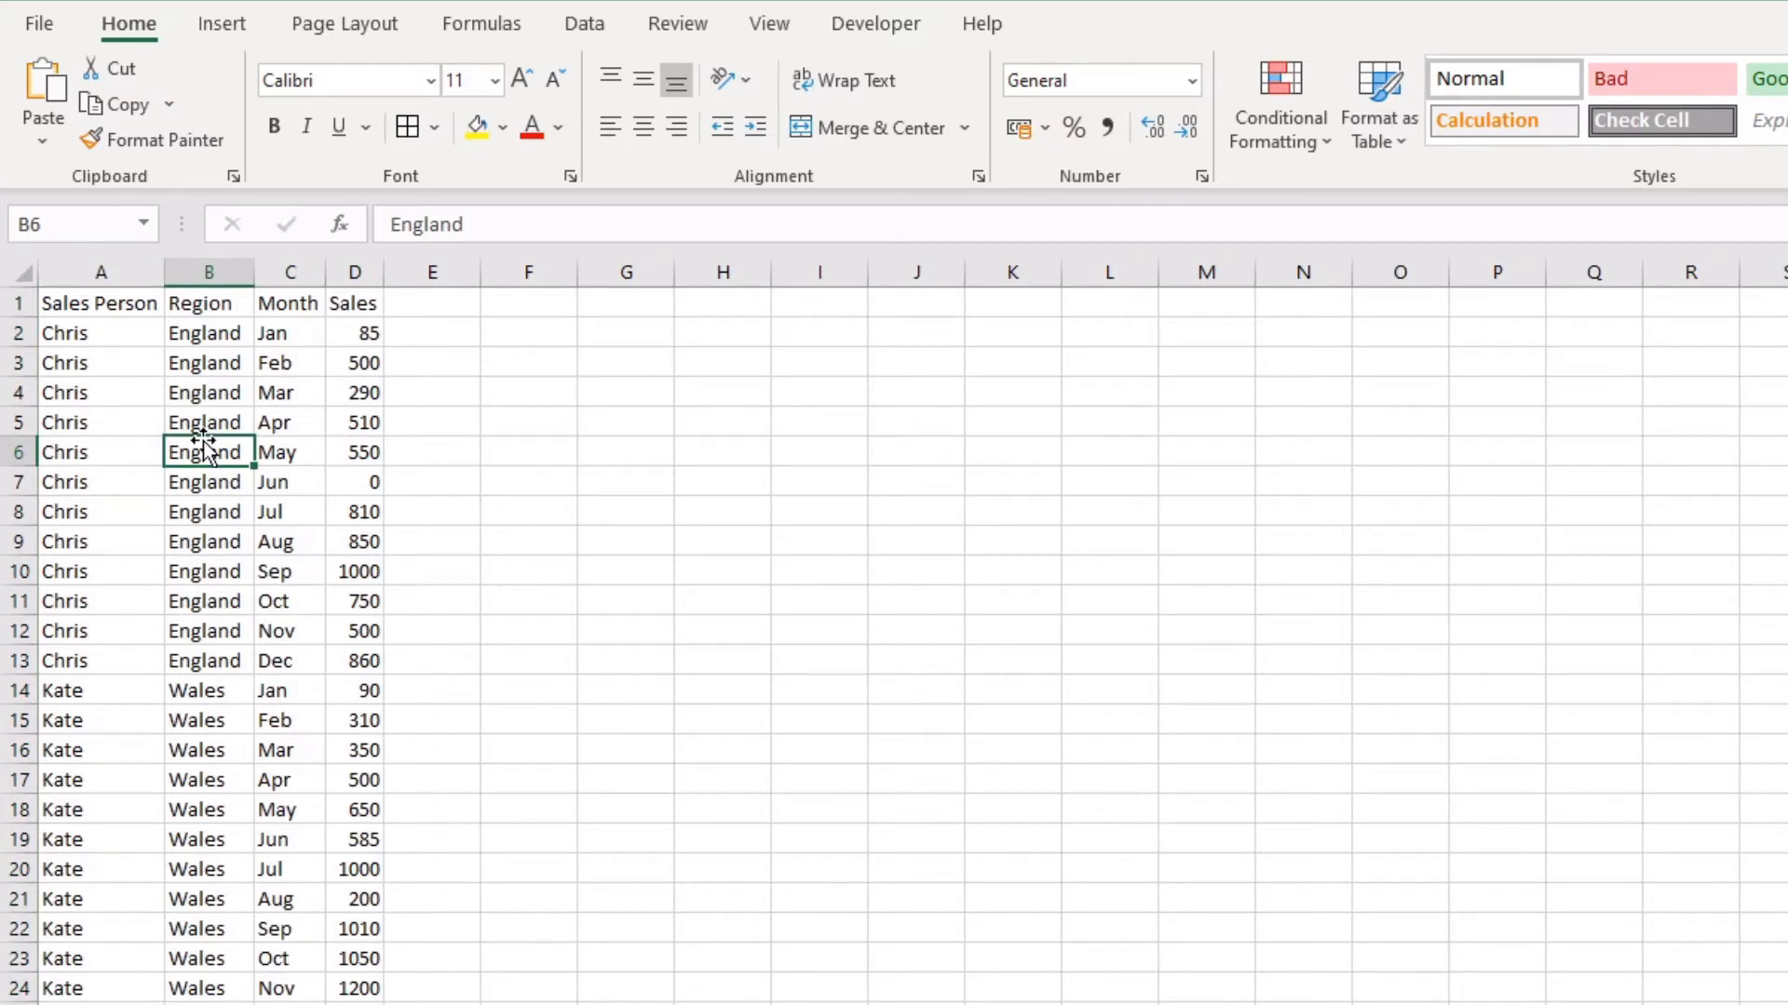
{"action": "left_click", "coordinate": [211, 368]}
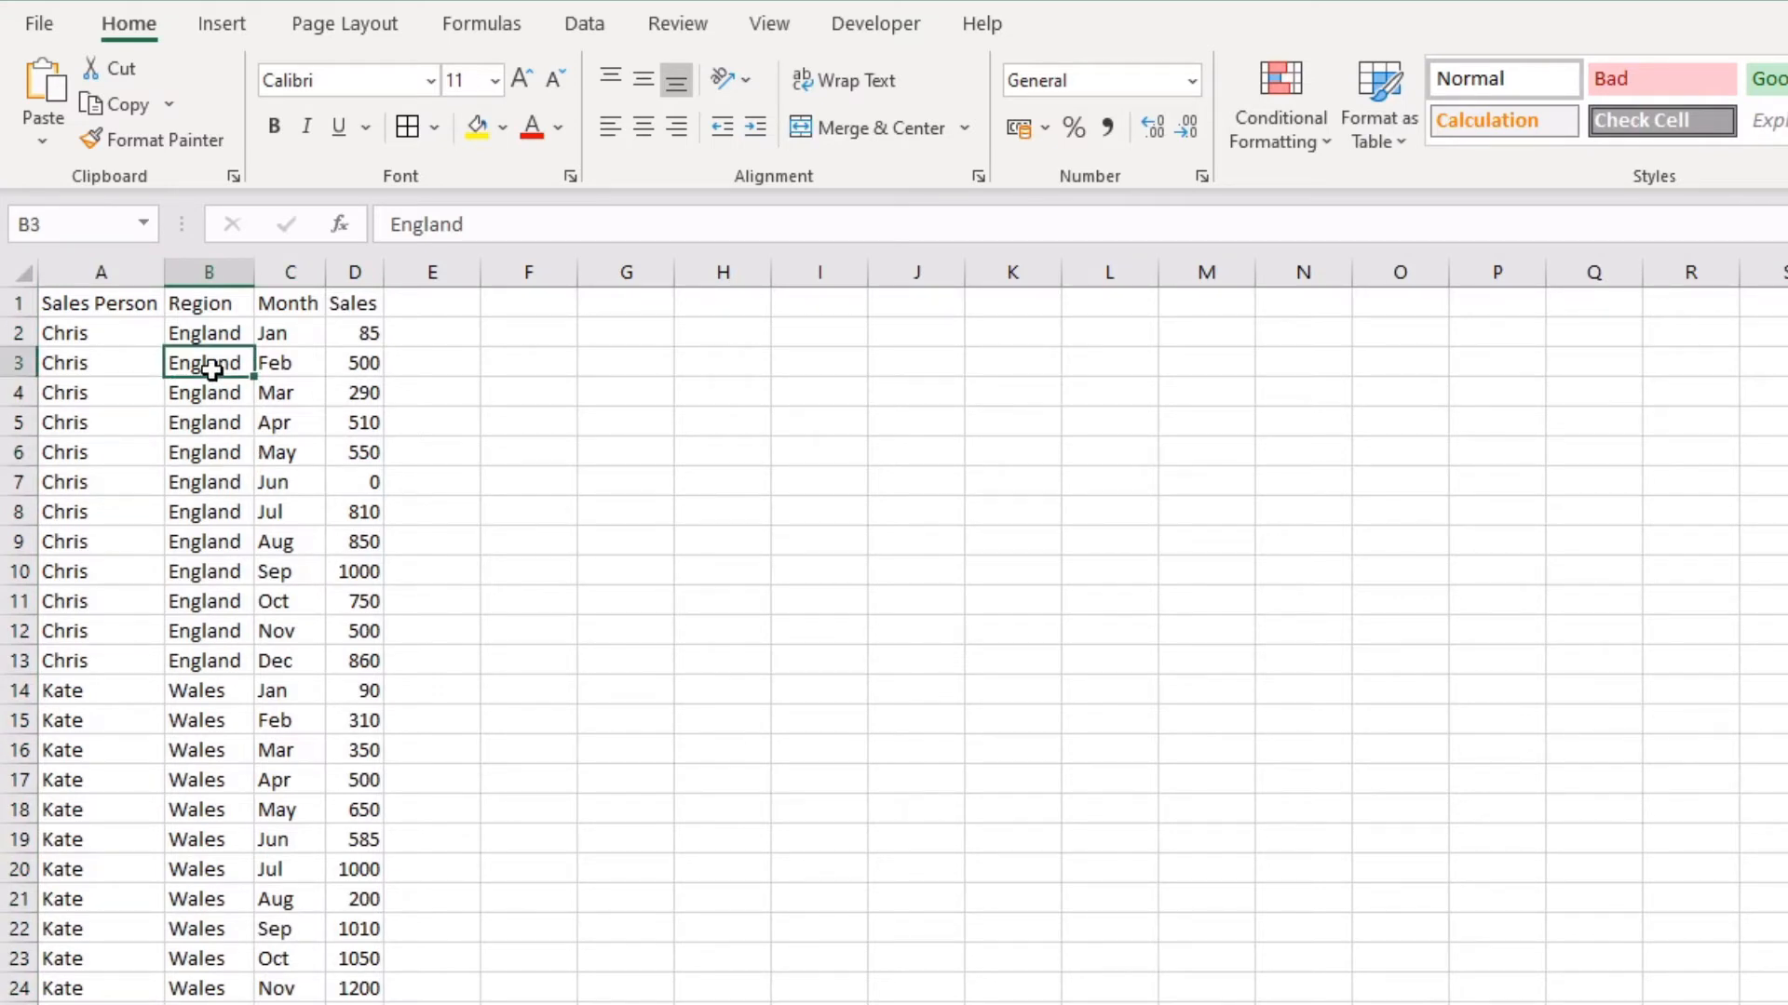
{"action": "left_click", "coordinate": [158, 711]}
{"action": "left_click_drag", "start_coordinate": [297, 713], "coordinate": [303, 694]}
{"action": "left_click", "coordinate": [235, 505]}
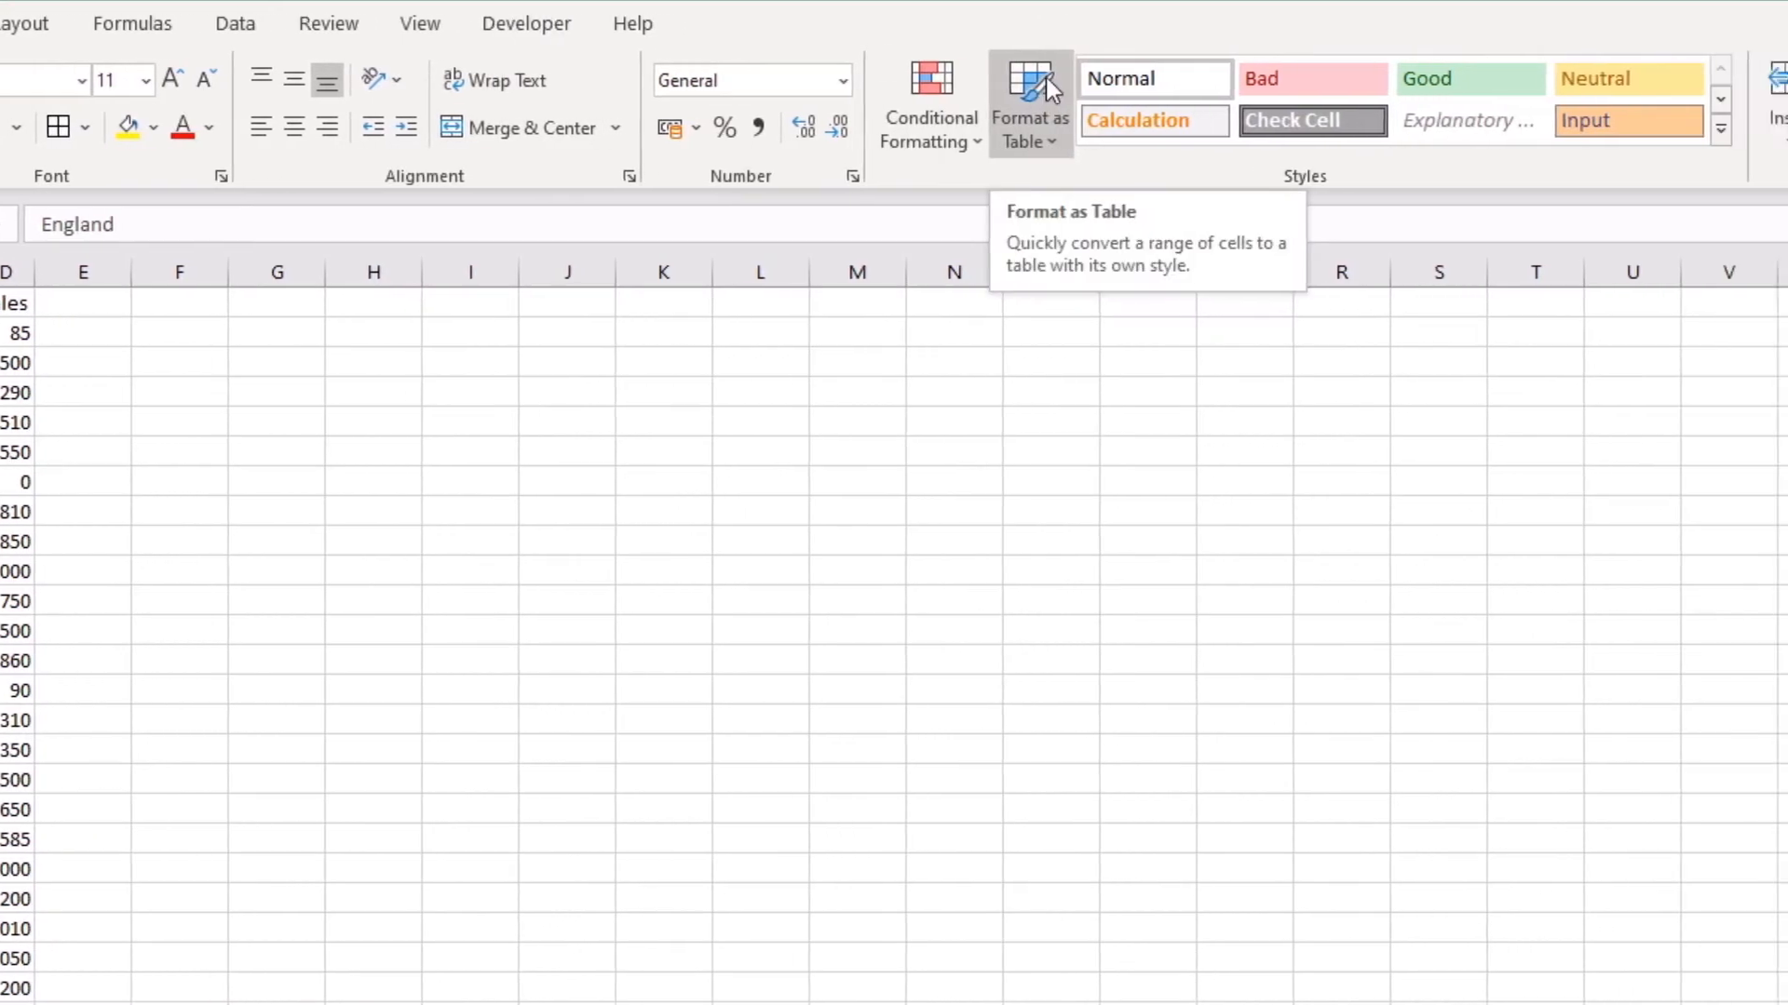
{"action": "left_click", "coordinate": [1050, 103]}
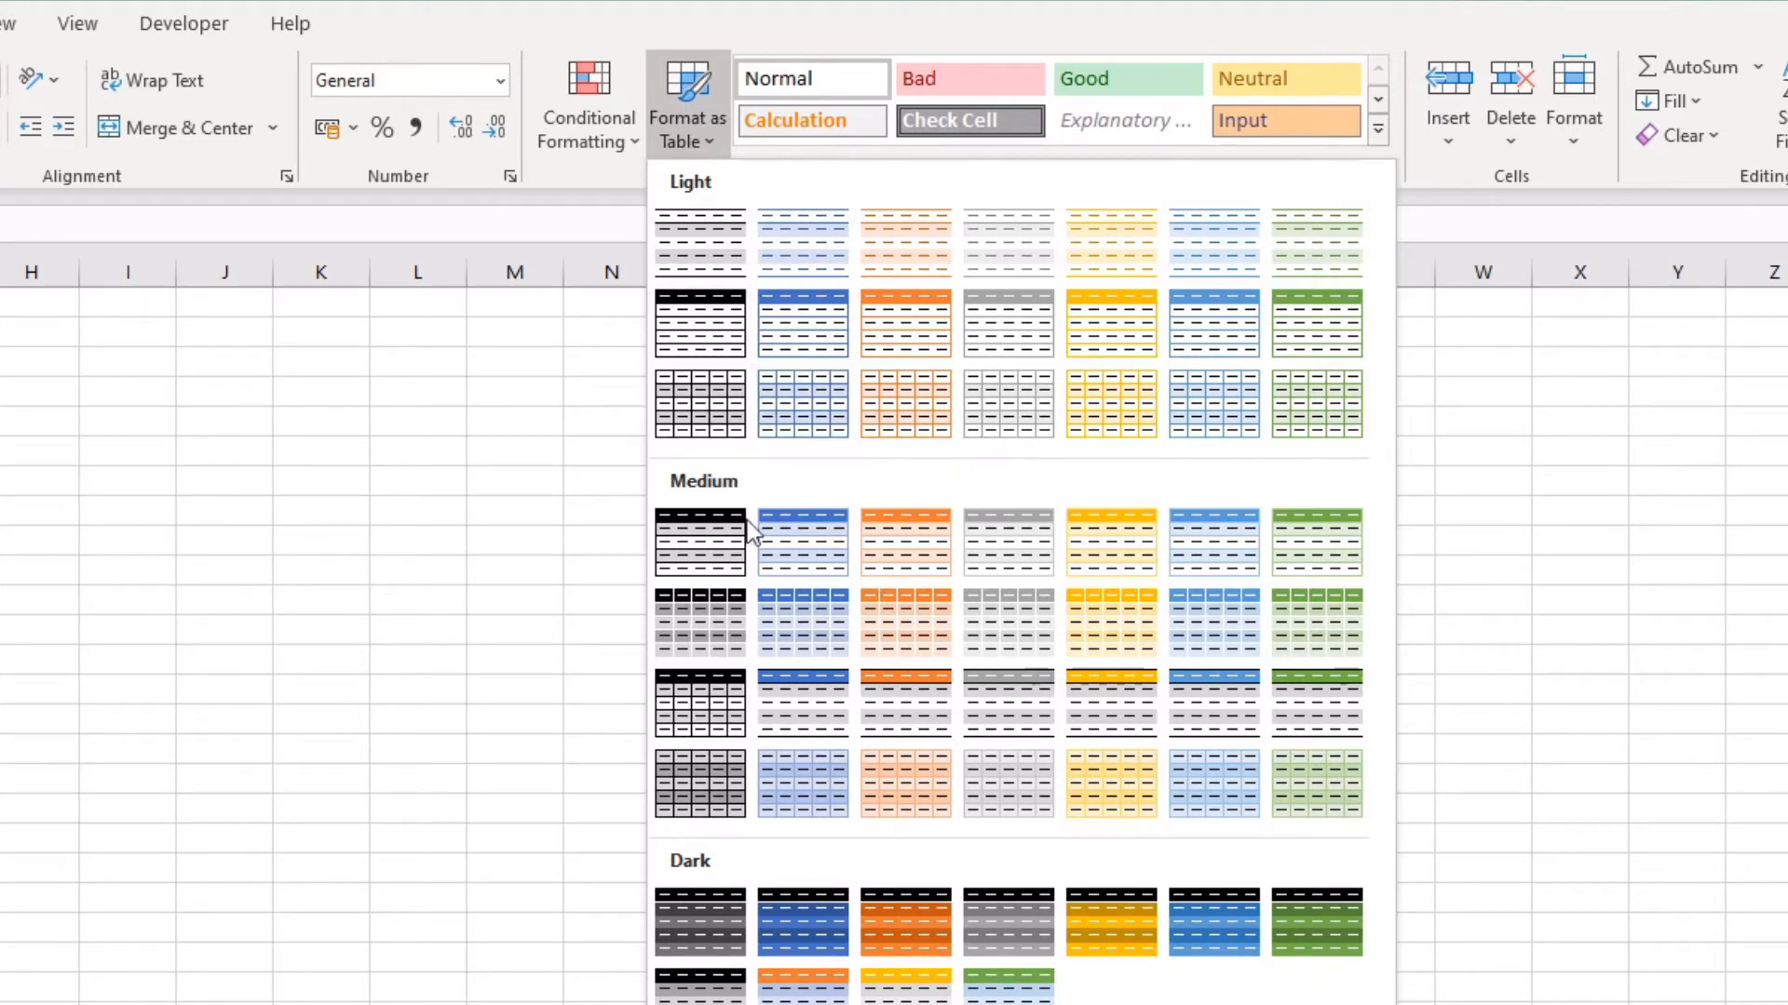
{"action": "left_click", "coordinate": [709, 534]}
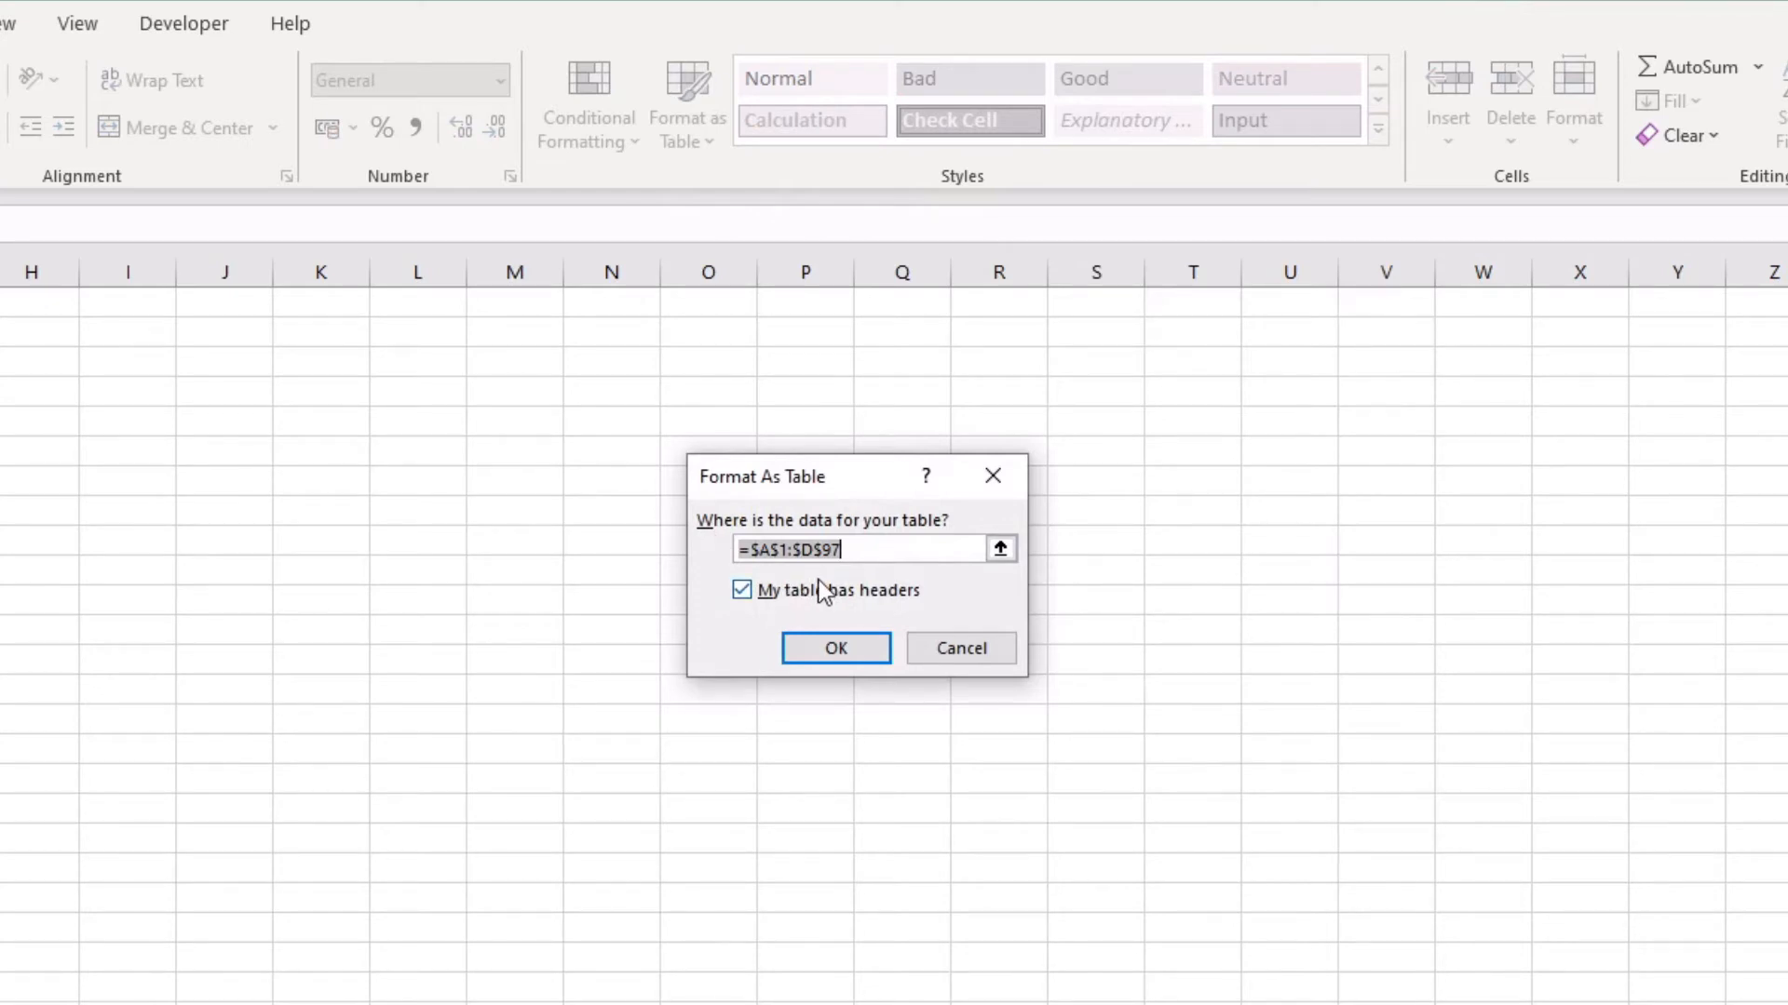
{"action": "left_click_drag", "start_coordinate": [818, 472], "coordinate": [766, 393]}
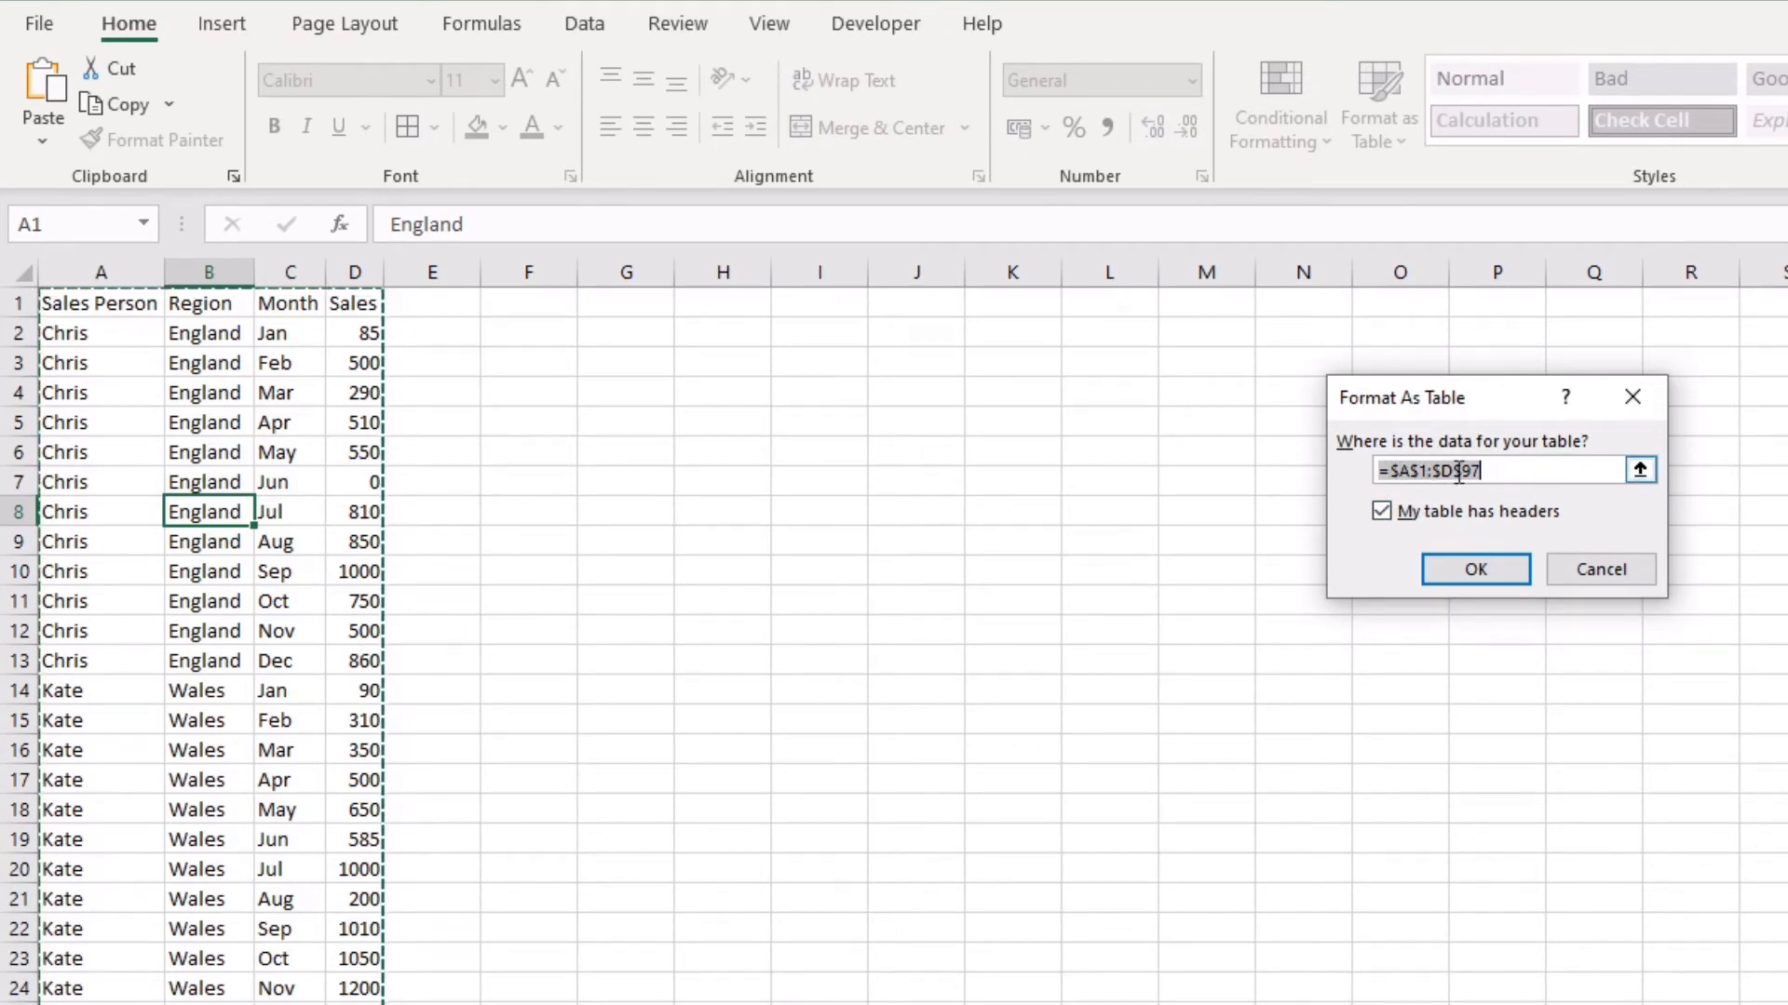
{"action": "left_click", "coordinate": [1380, 512]}
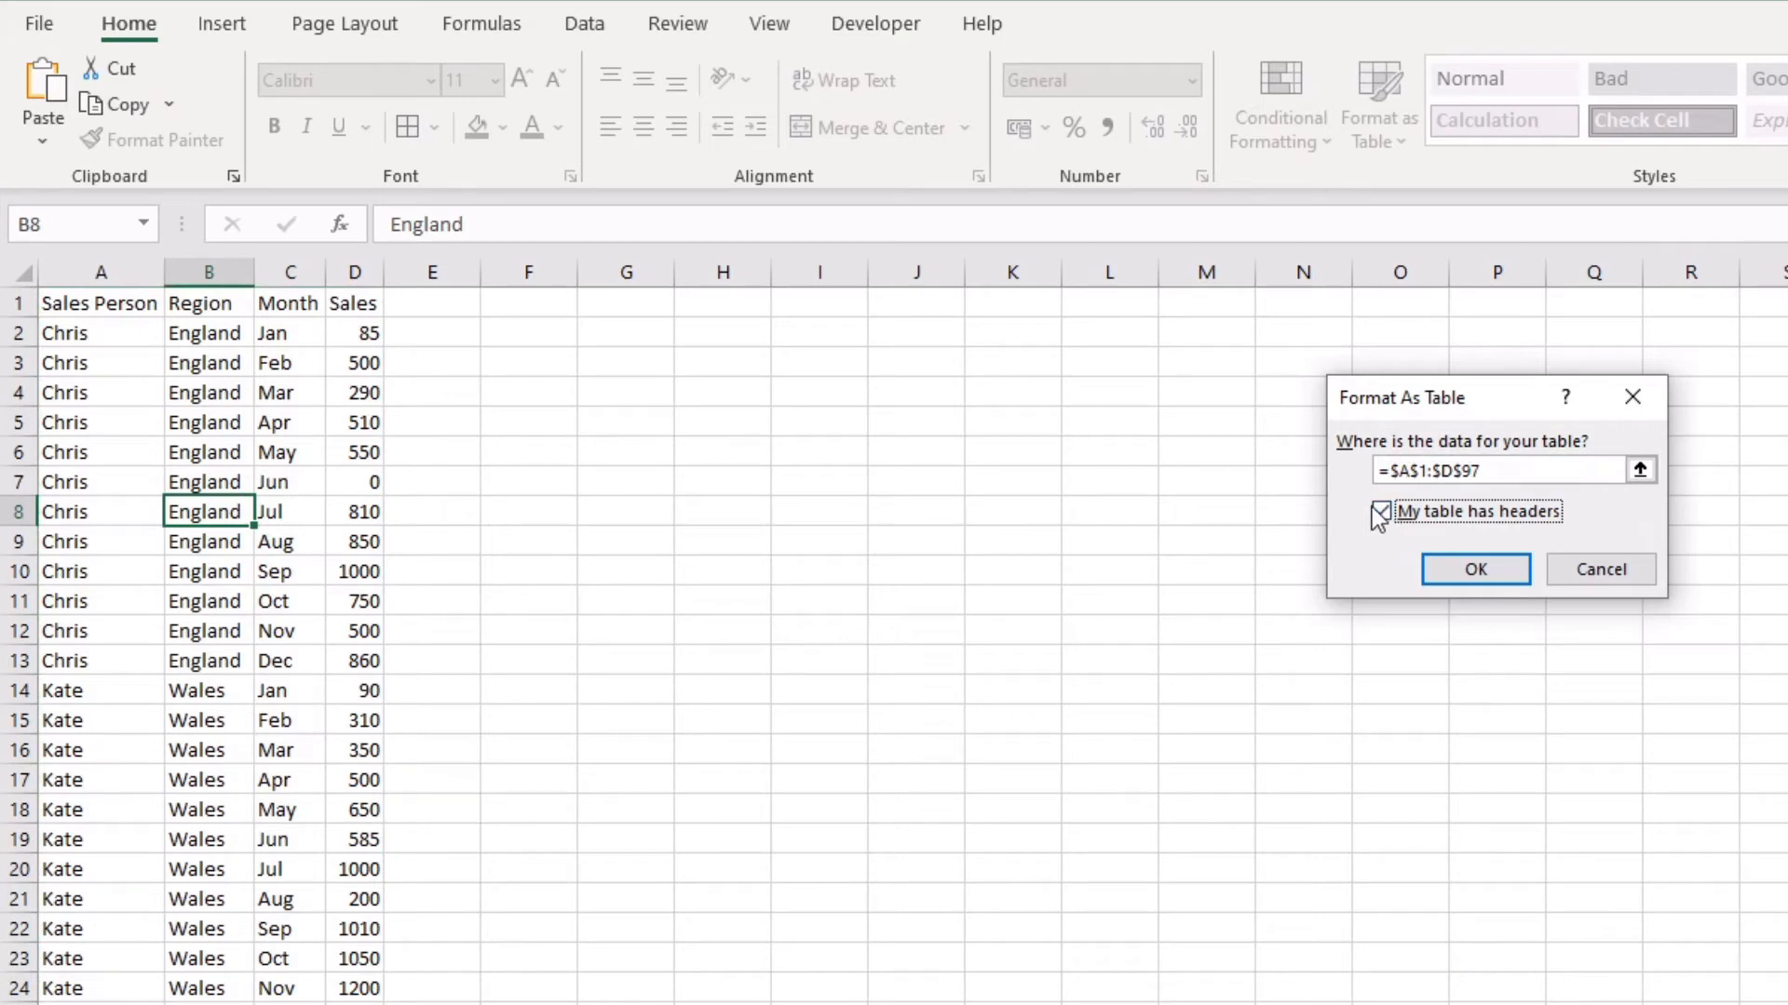
{"action": "left_click", "coordinate": [1381, 512]}
{"action": "left_click", "coordinate": [1380, 513]}
{"action": "left_click", "coordinate": [1475, 569]}
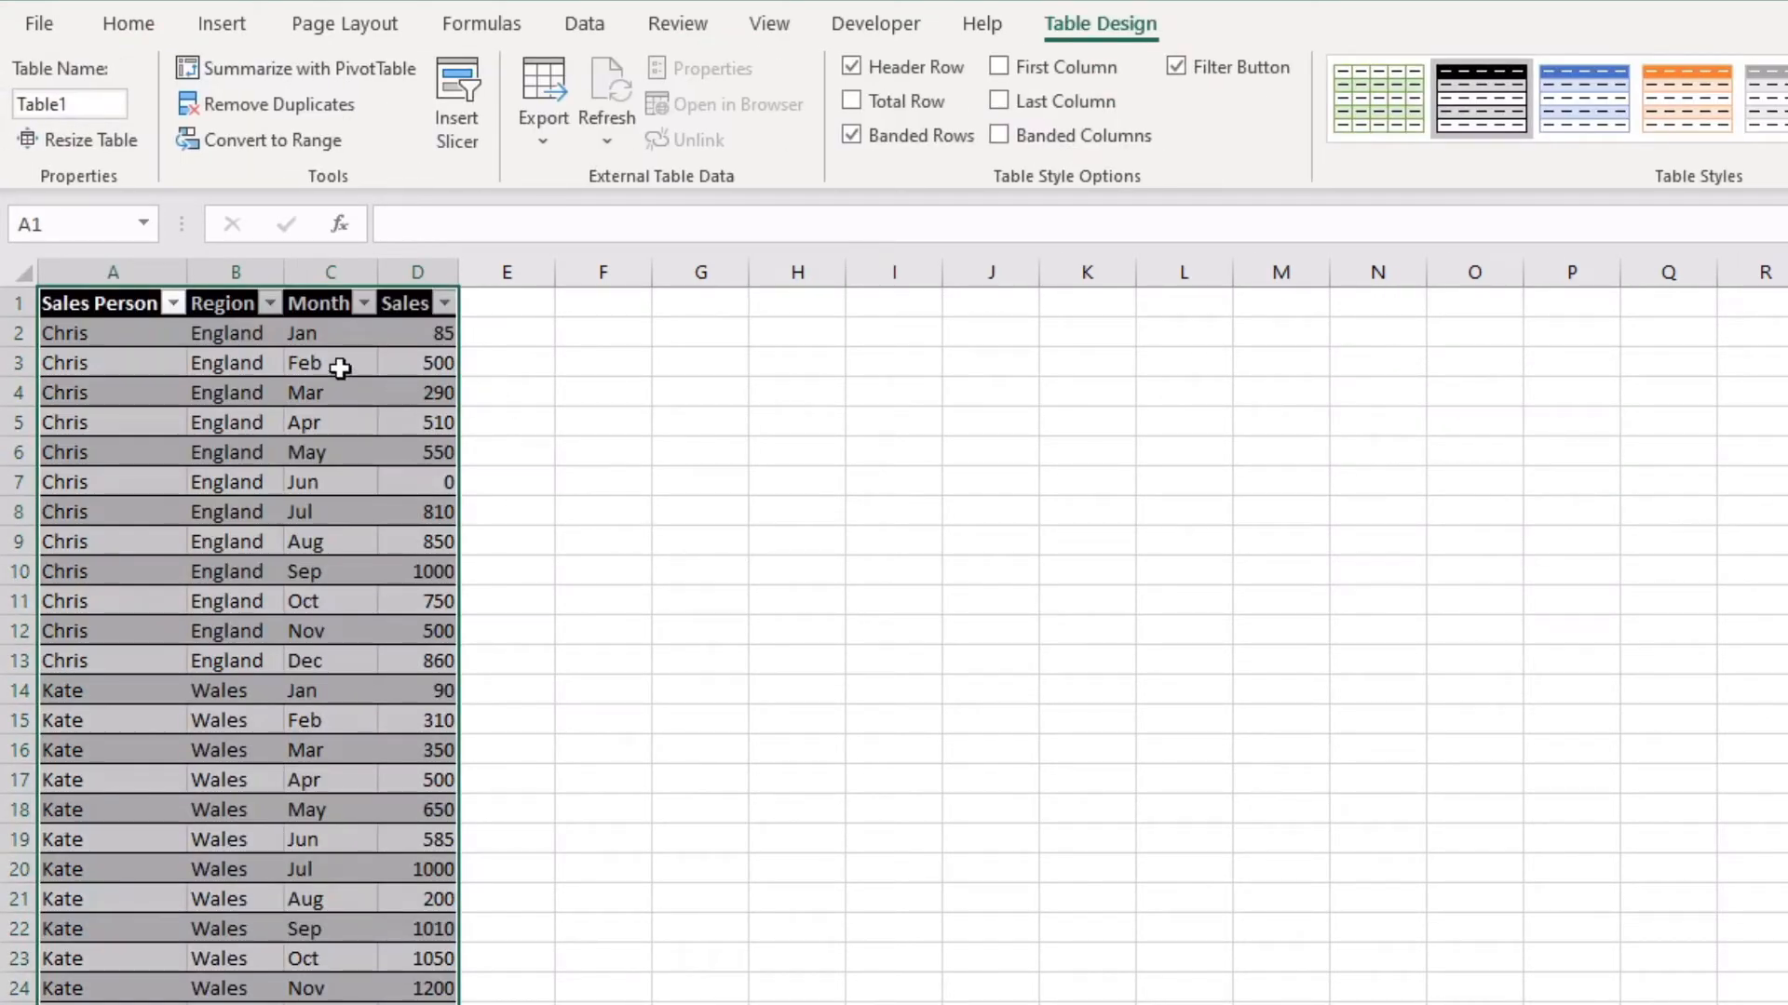
Step: Rename the new sales table as Sales_Table
{"action": "left_click", "coordinate": [234, 513]}
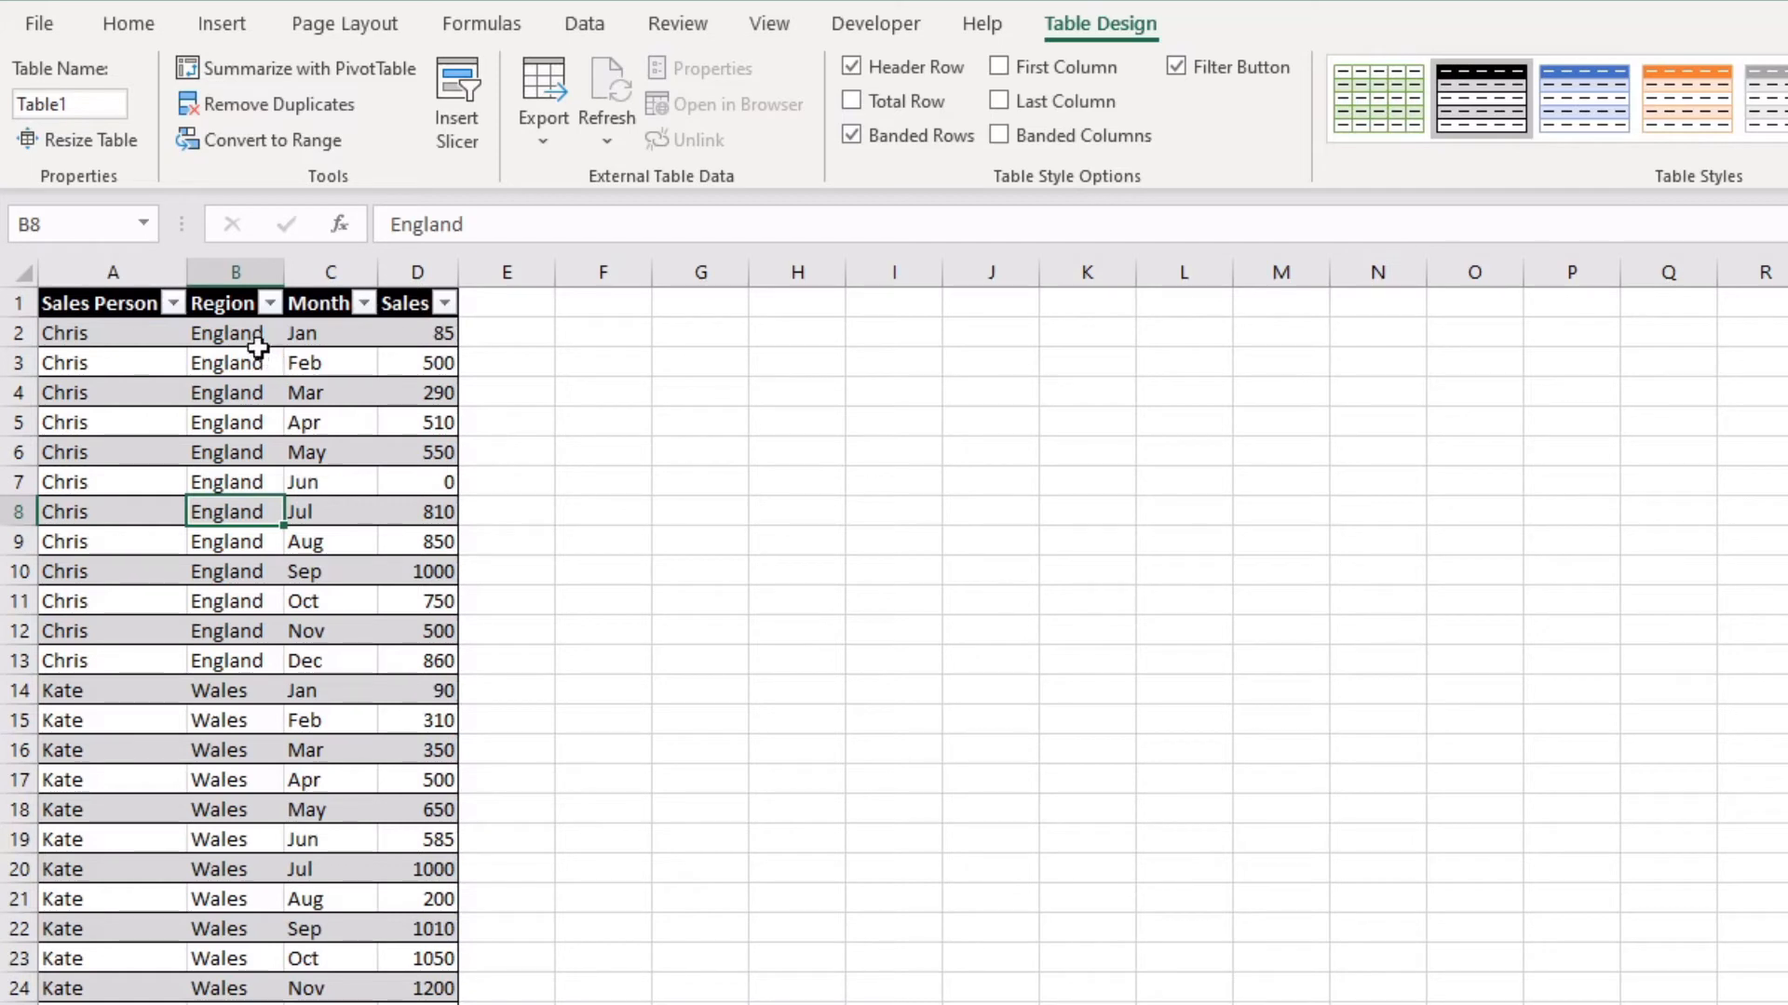
{"action": "left_click", "coordinate": [117, 300]}
{"action": "left_click_drag", "start_coordinate": [56, 272], "coordinate": [418, 286]}
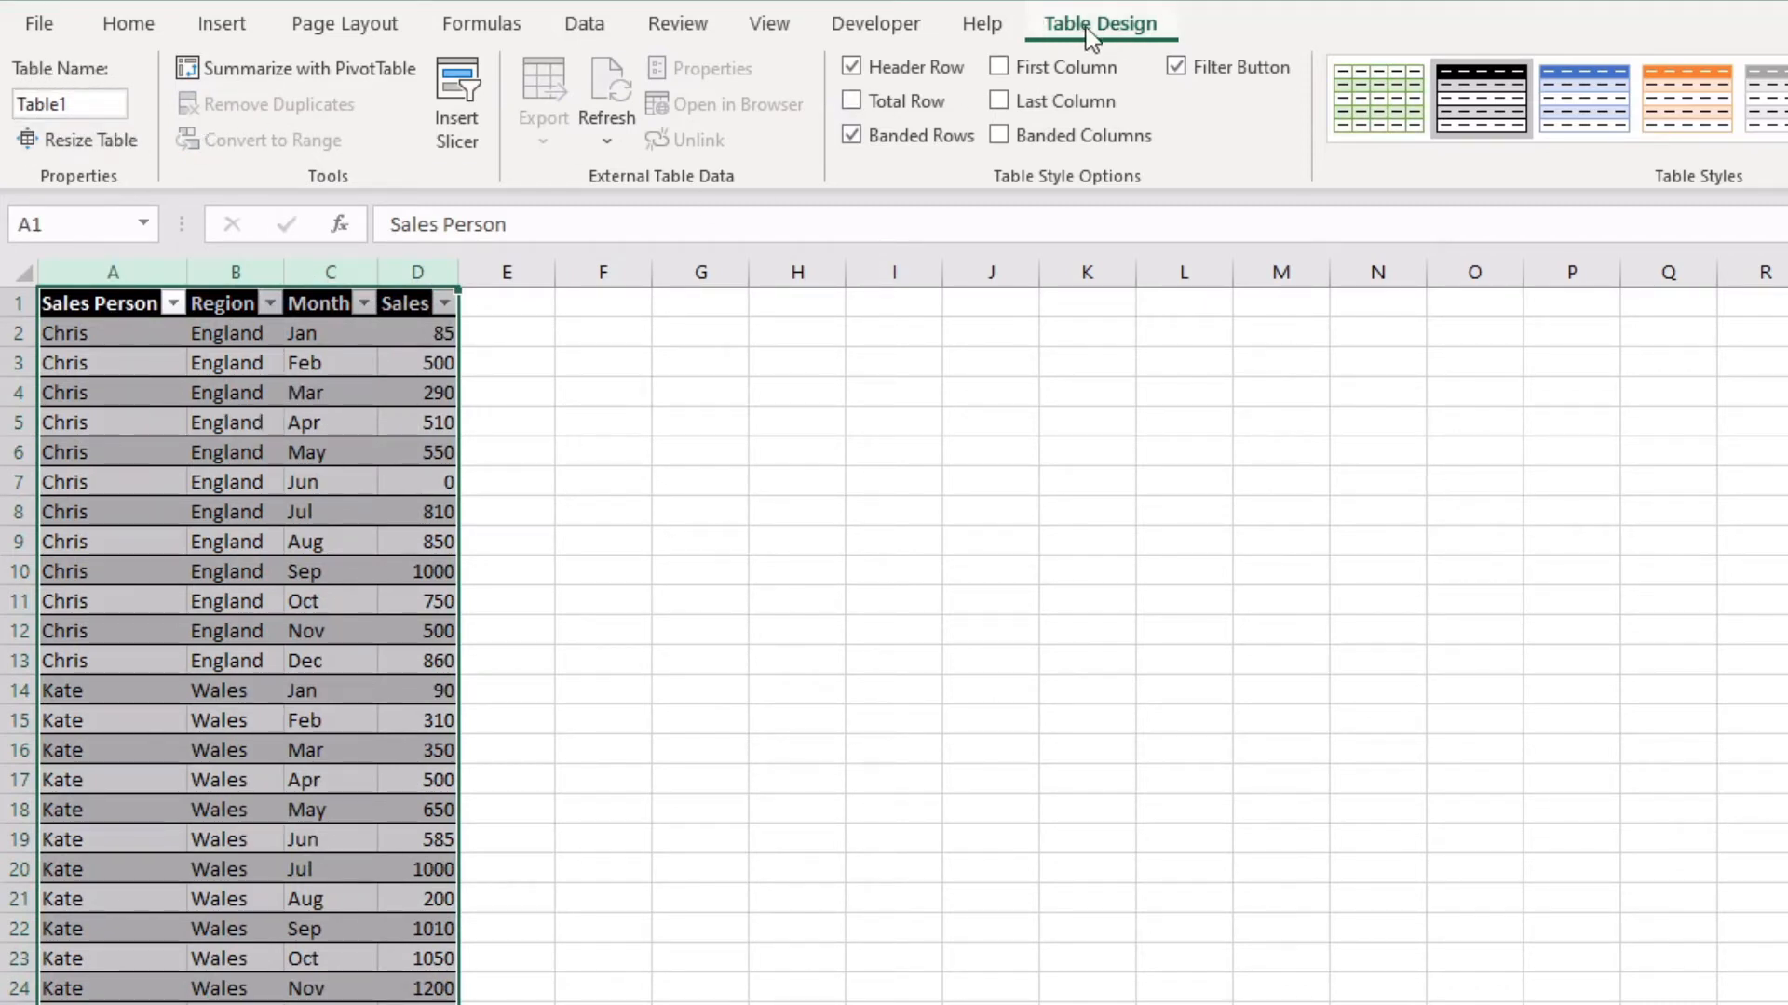
{"action": "left_click", "coordinate": [79, 108]}
{"action": "left_click_drag", "start_coordinate": [14, 108], "coordinate": [108, 110]}
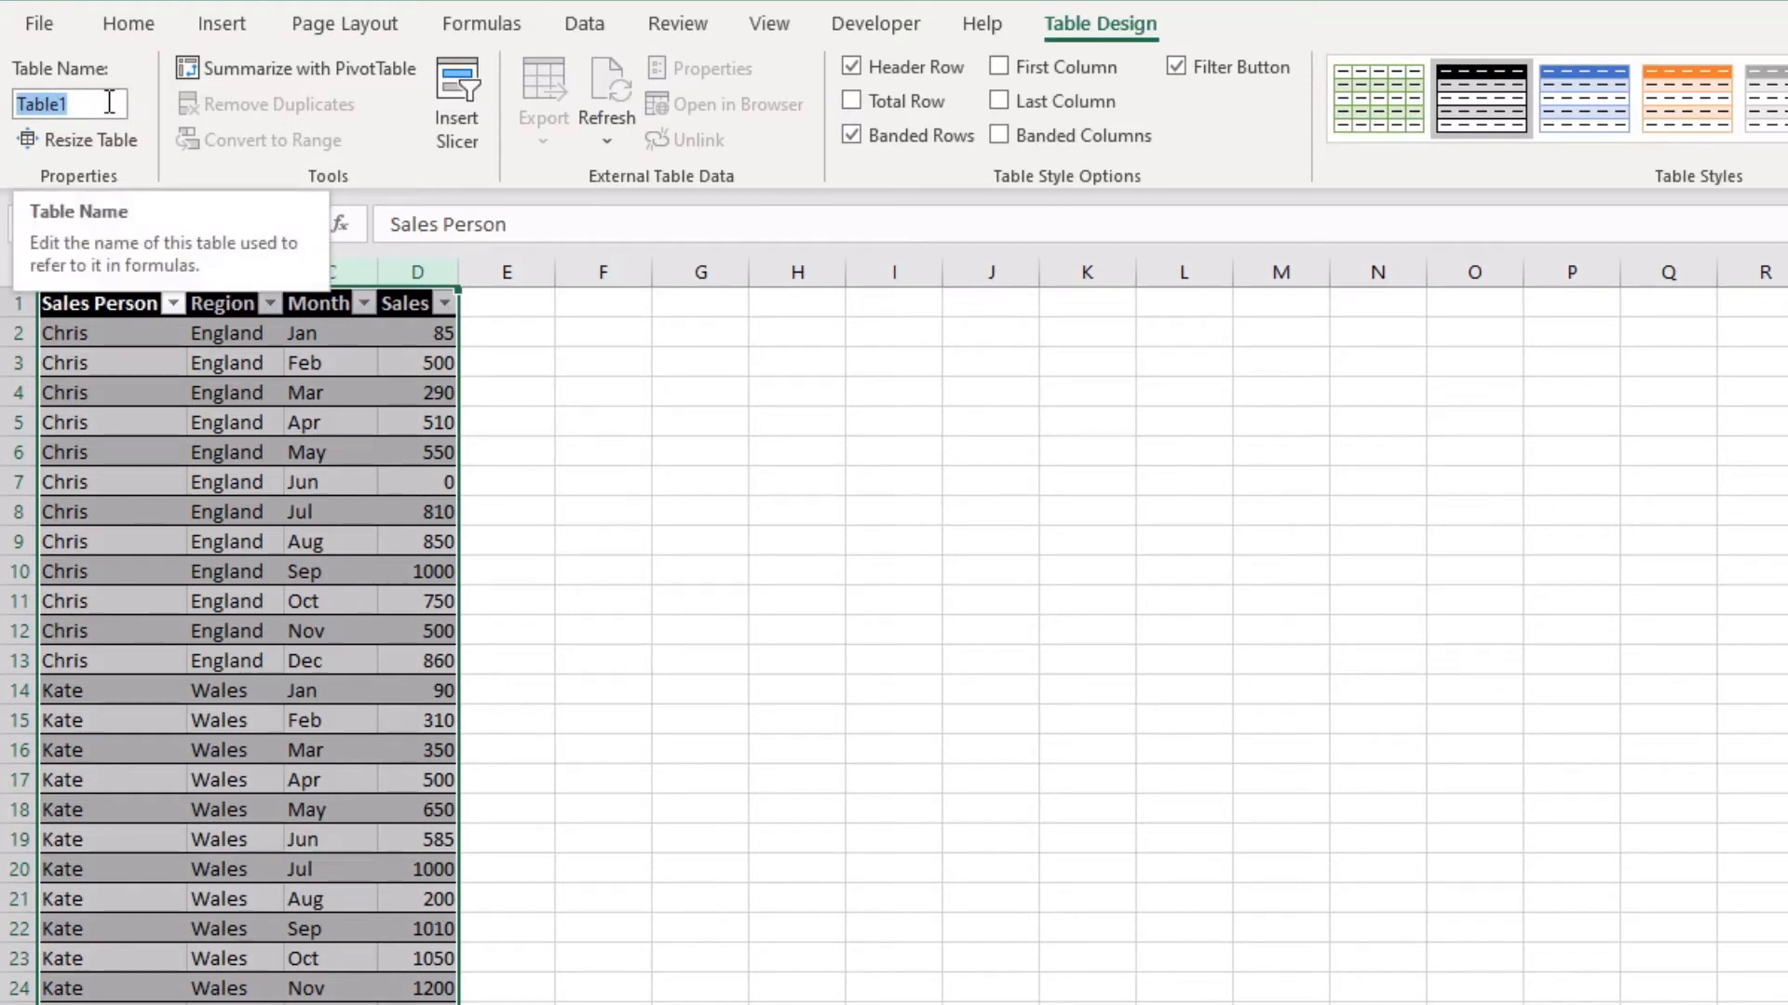
{"action": "type", "text": "Sale"}
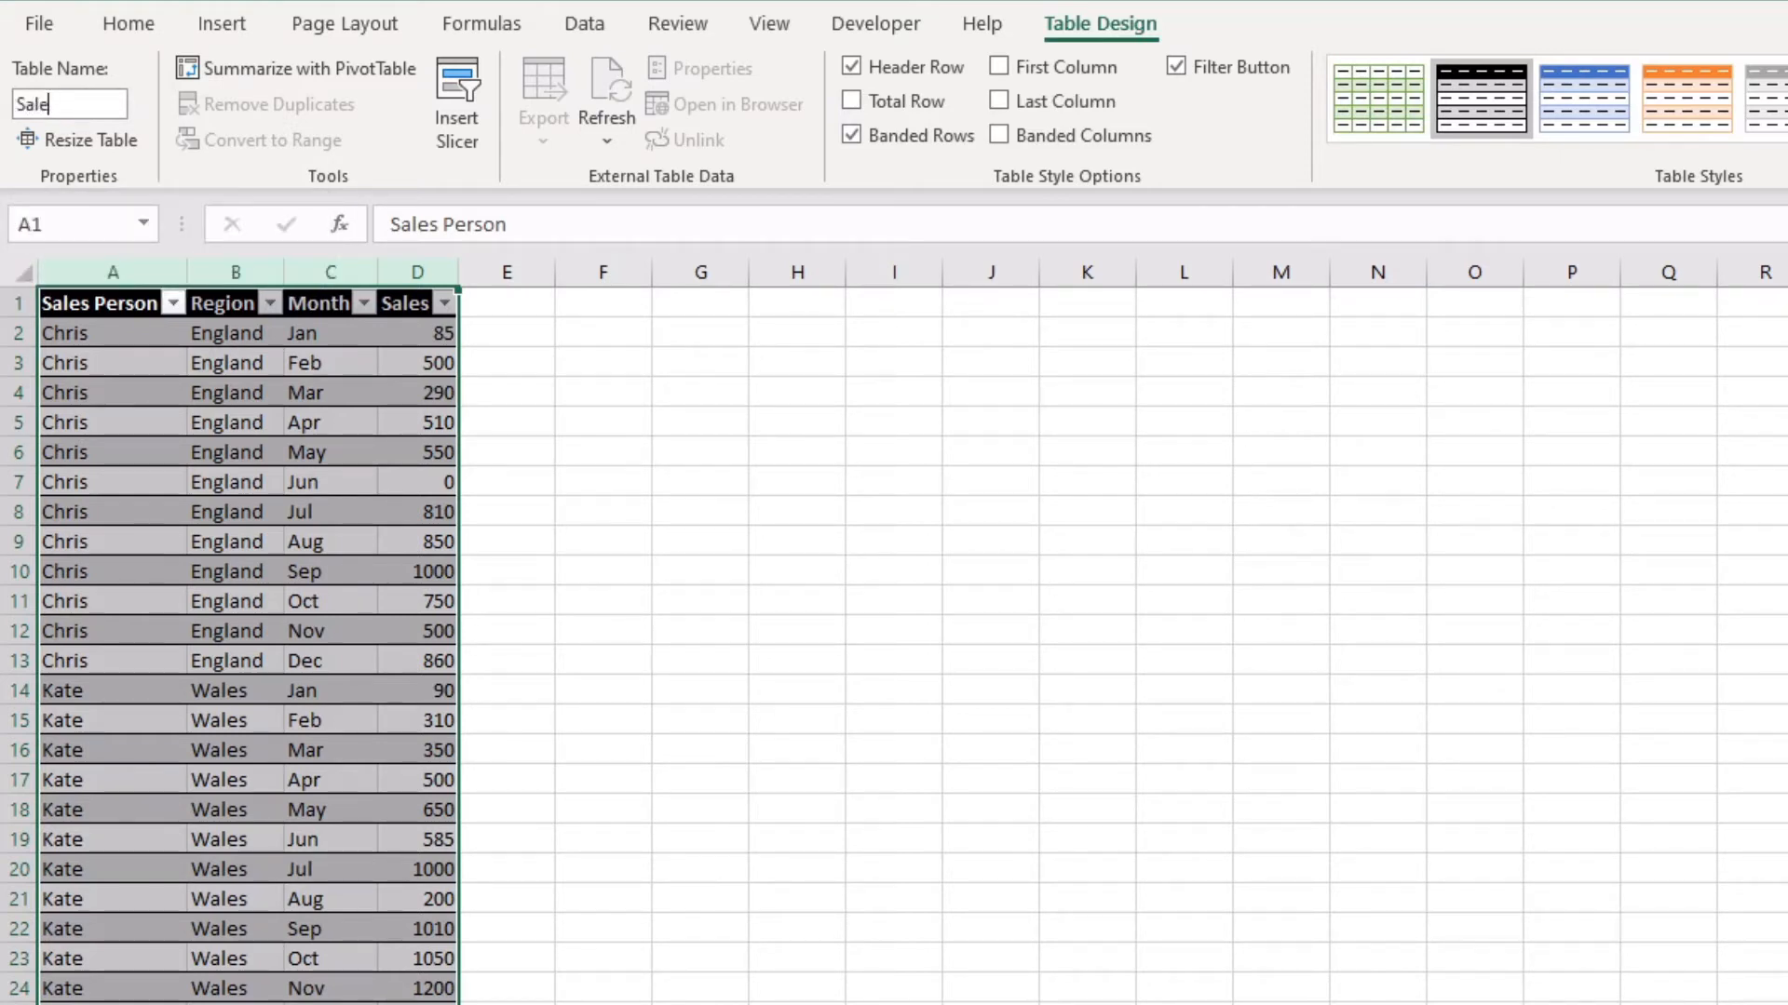
{"action": "type", "text": "s_Table"}
{"action": "left_click", "coordinate": [302, 421]}
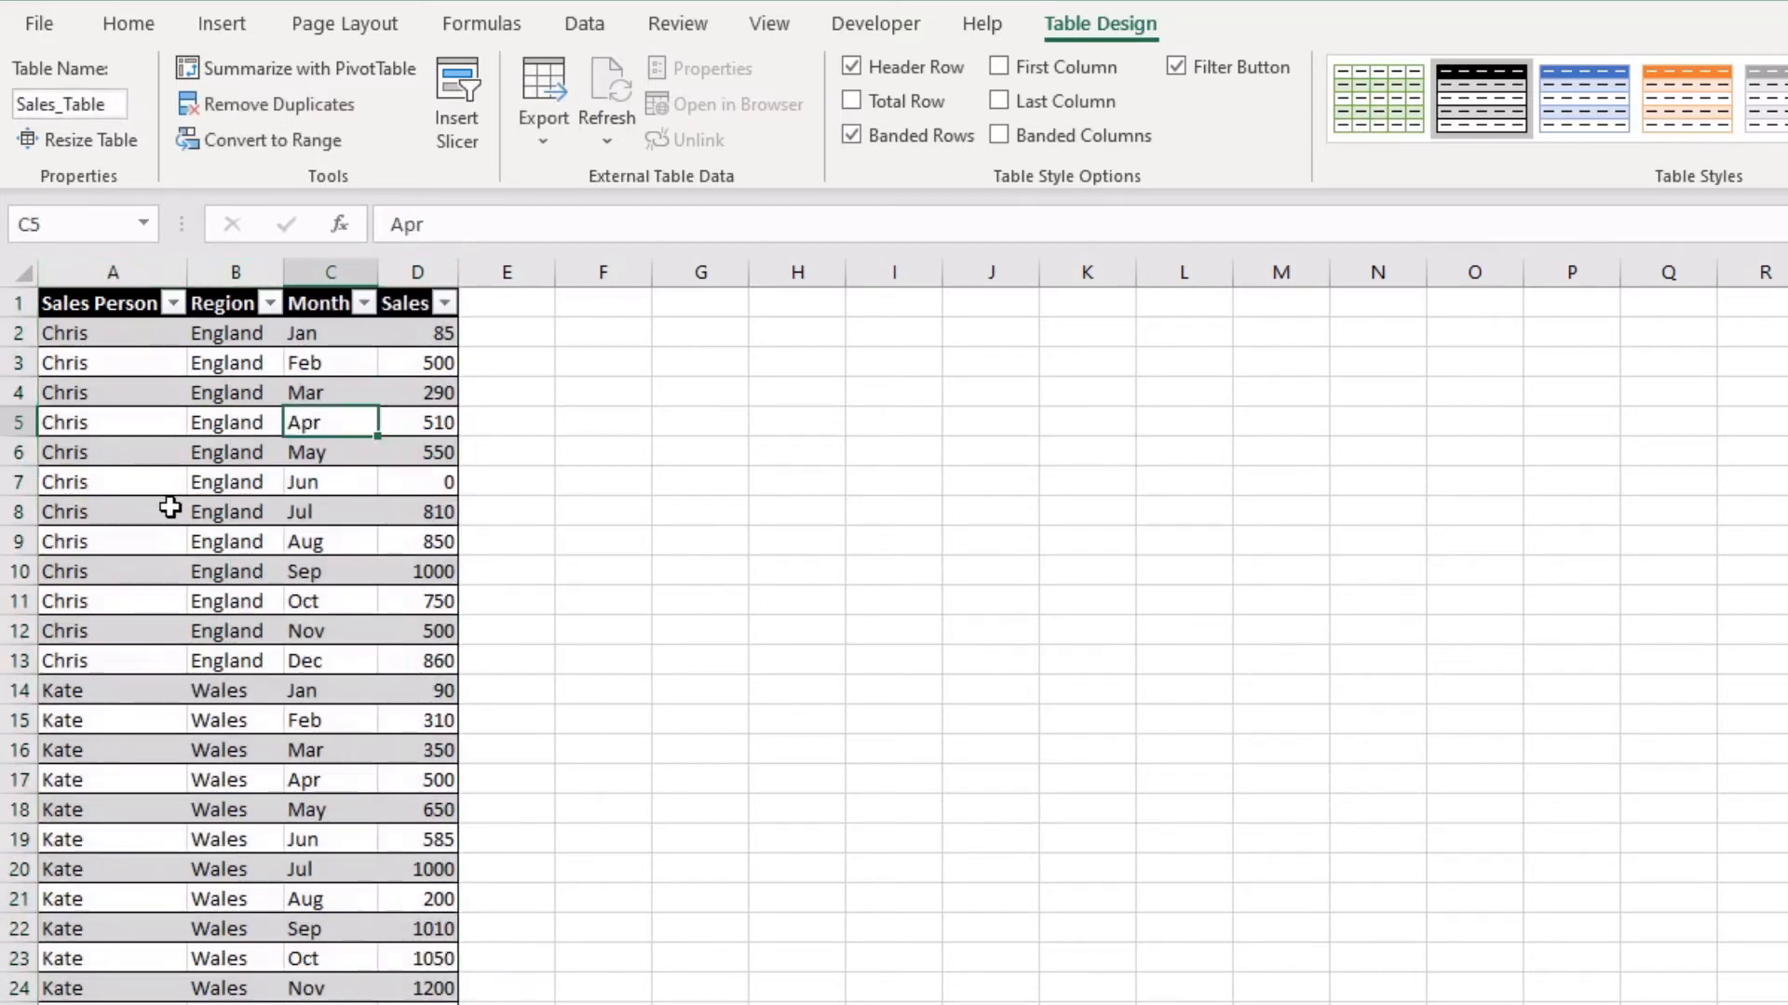
{"action": "left_click", "coordinate": [239, 706]}
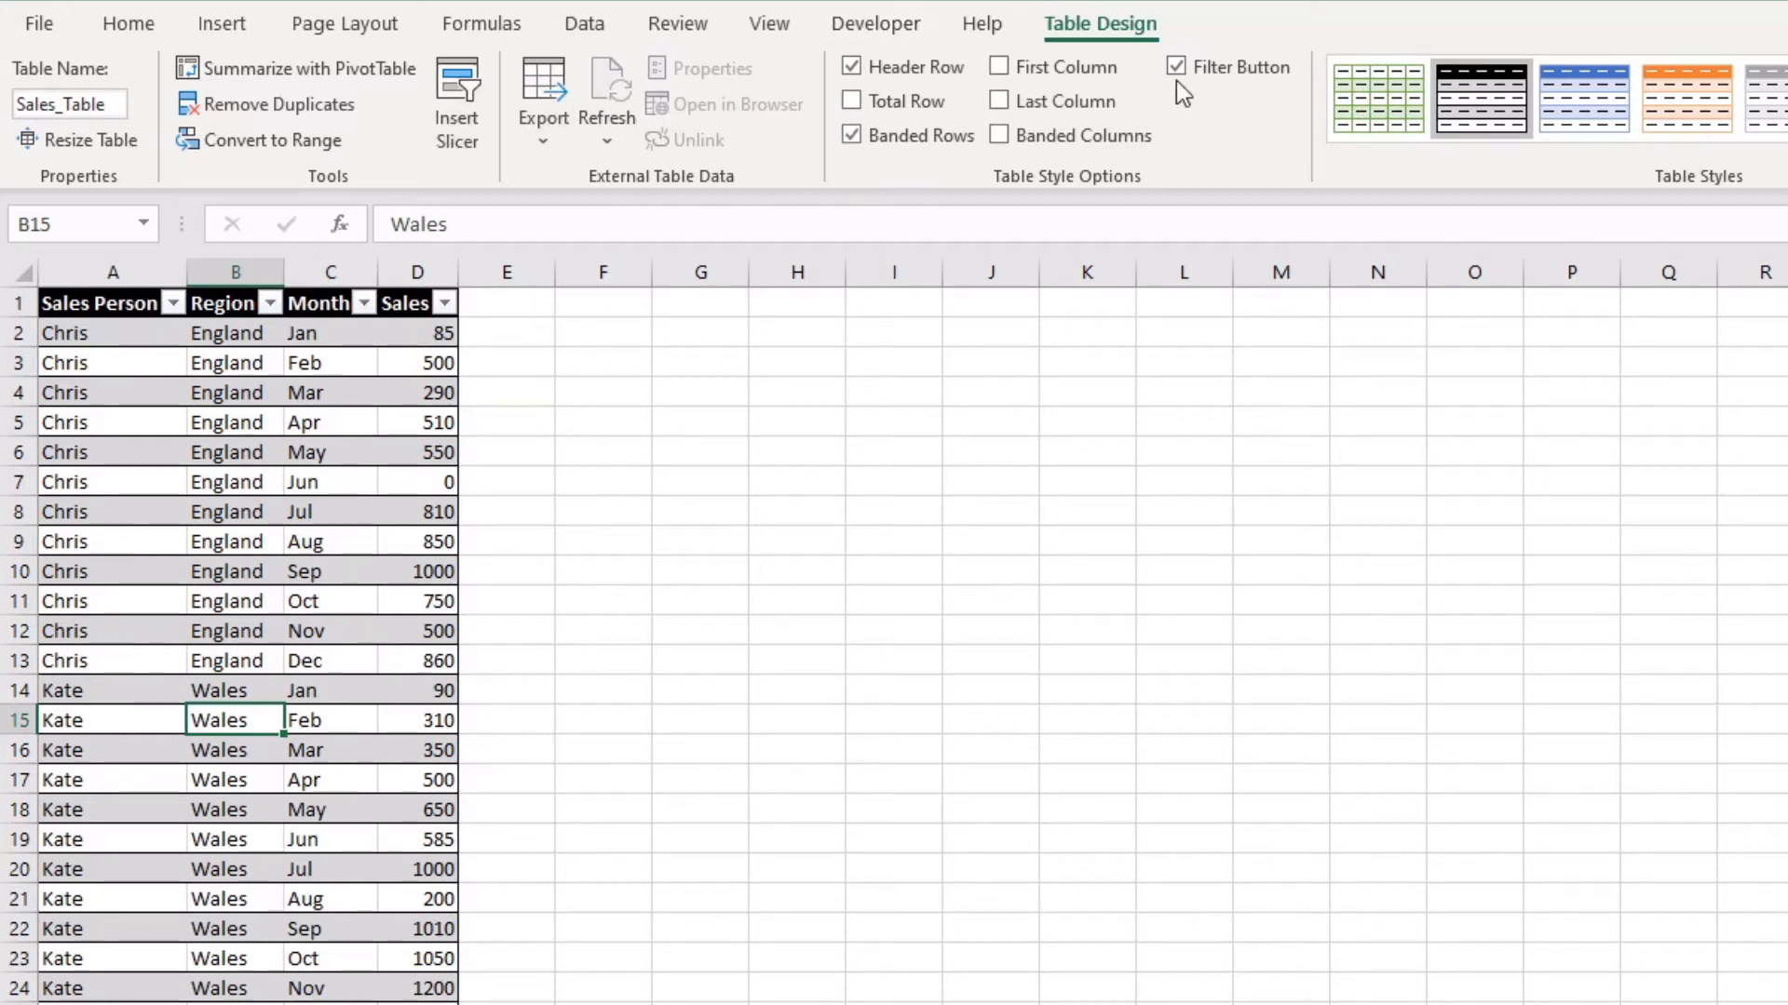
Step: Insert an empty table with headers over F1:I1, beside the sales data, and give it the blue Medium style
{"action": "left_click", "coordinate": [628, 312]}
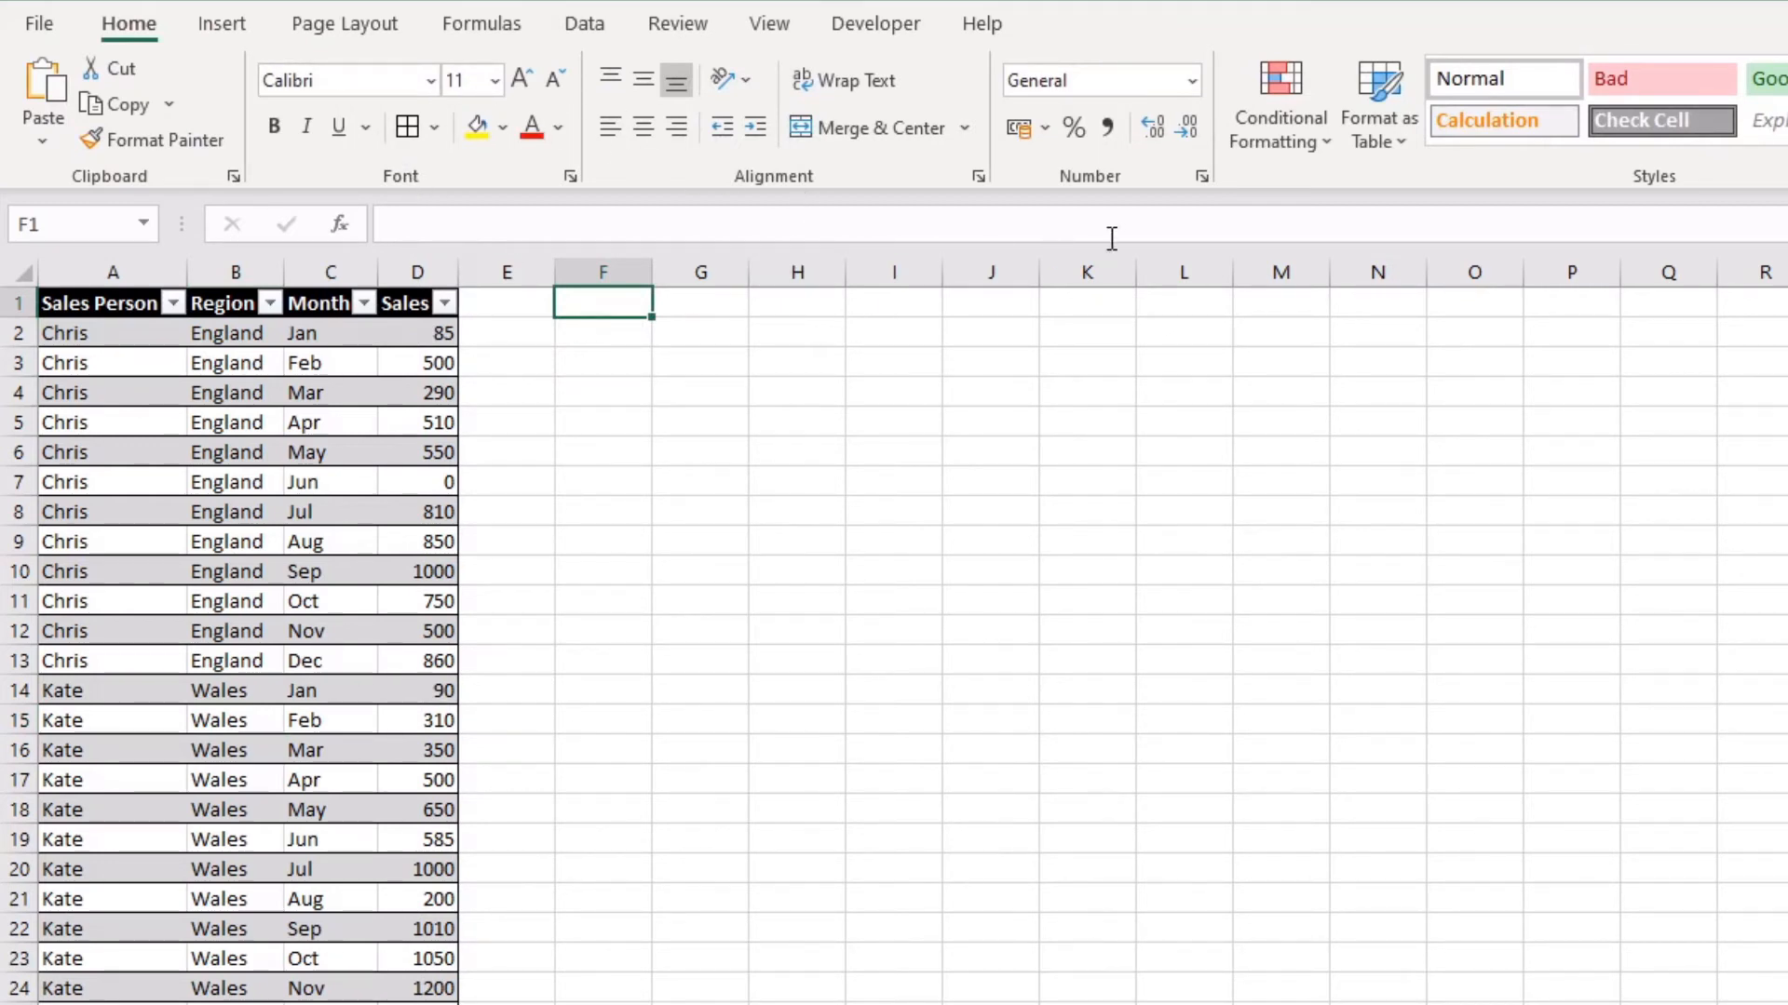
{"action": "left_click", "coordinate": [224, 24]}
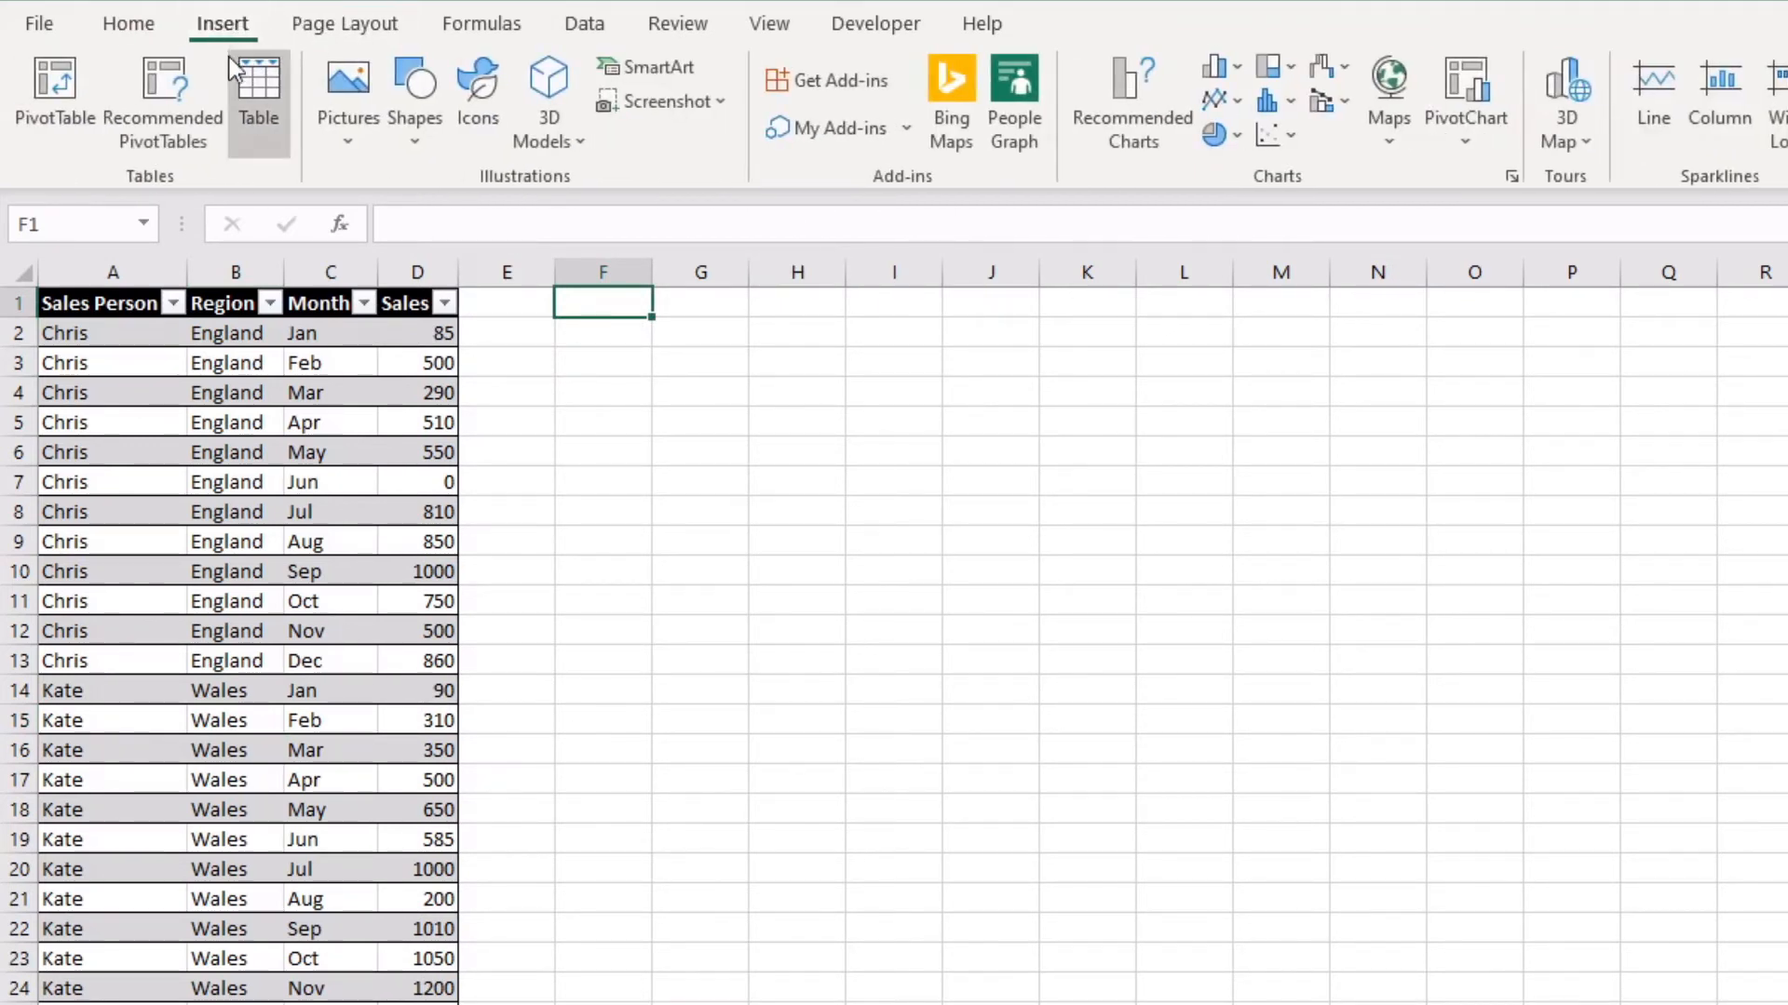
{"action": "left_click", "coordinate": [259, 98]}
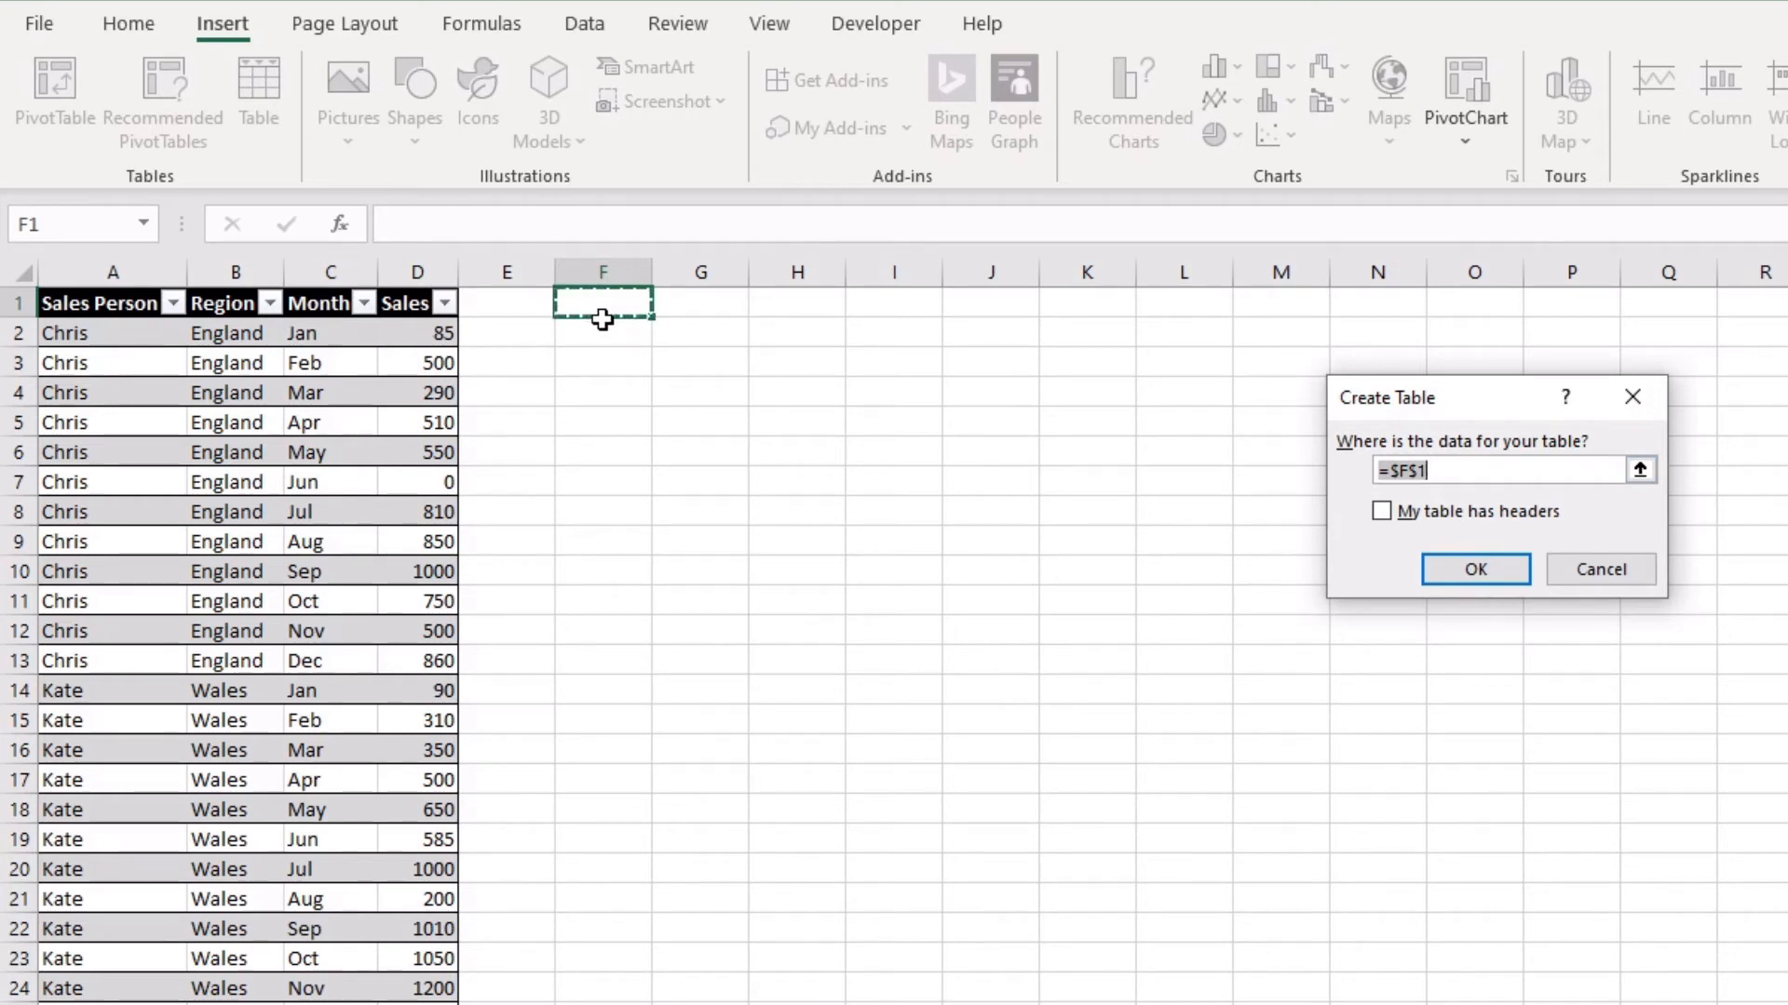
{"action": "left_click_drag", "start_coordinate": [611, 303], "coordinate": [931, 279]}
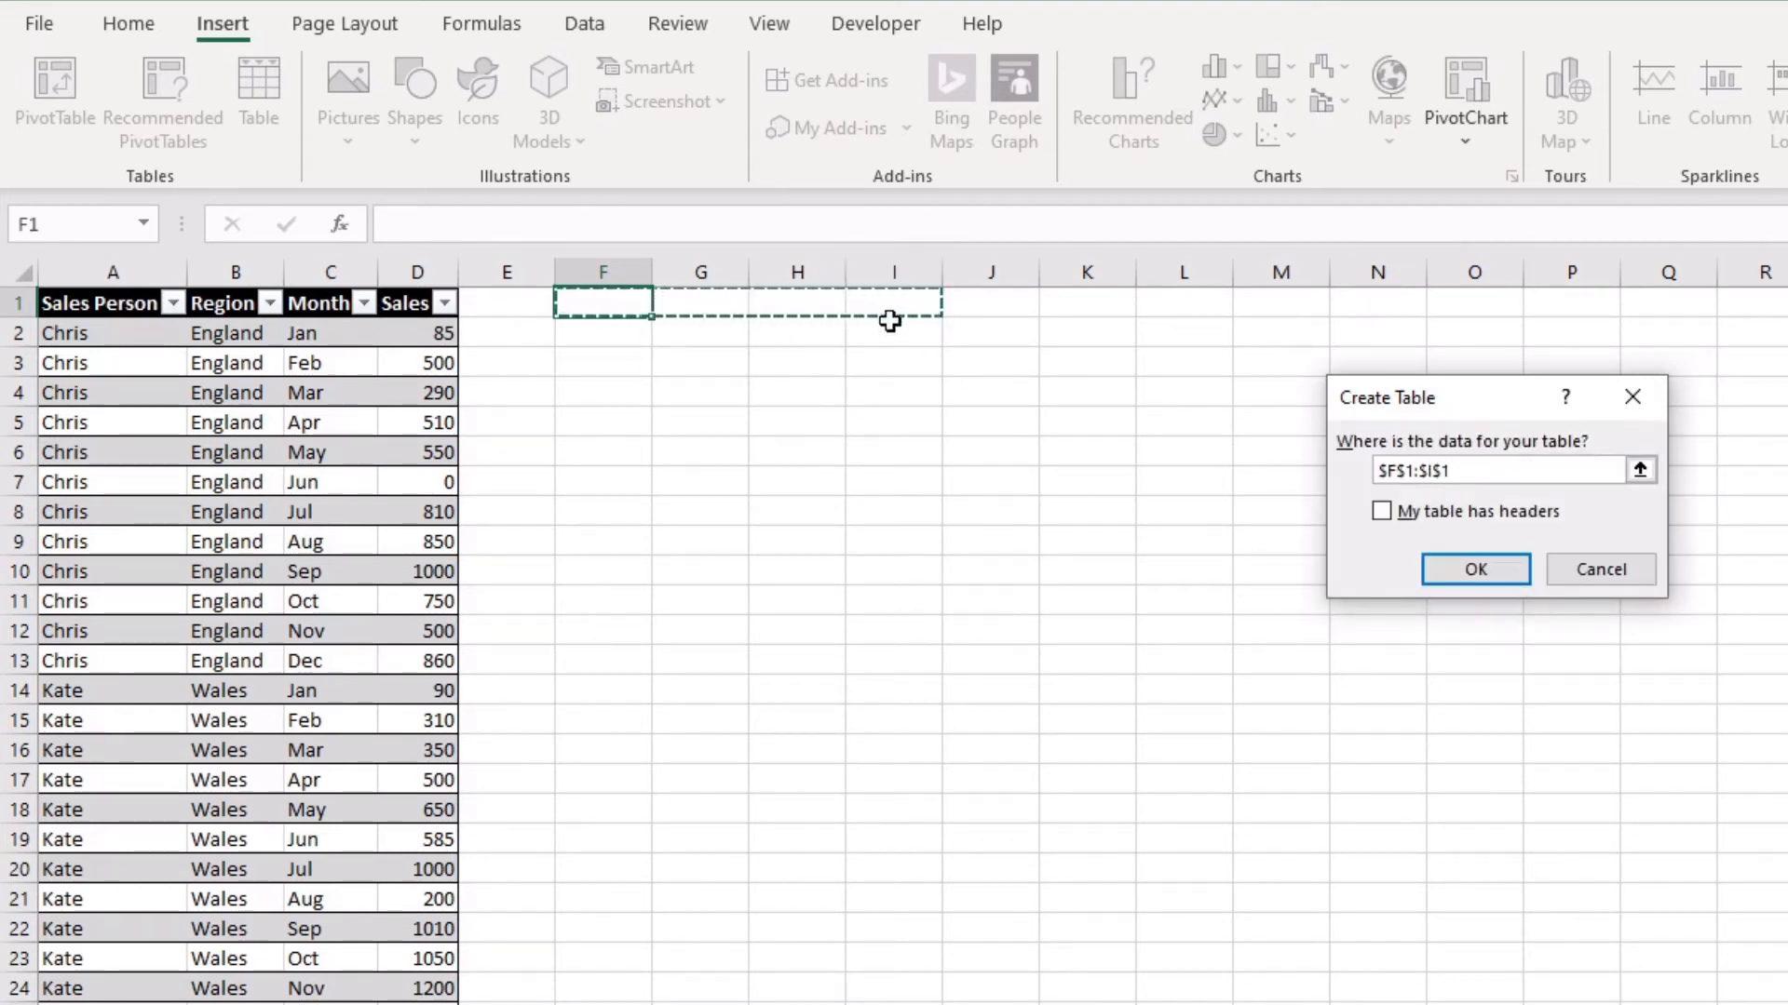
{"action": "left_click", "coordinate": [1381, 511]}
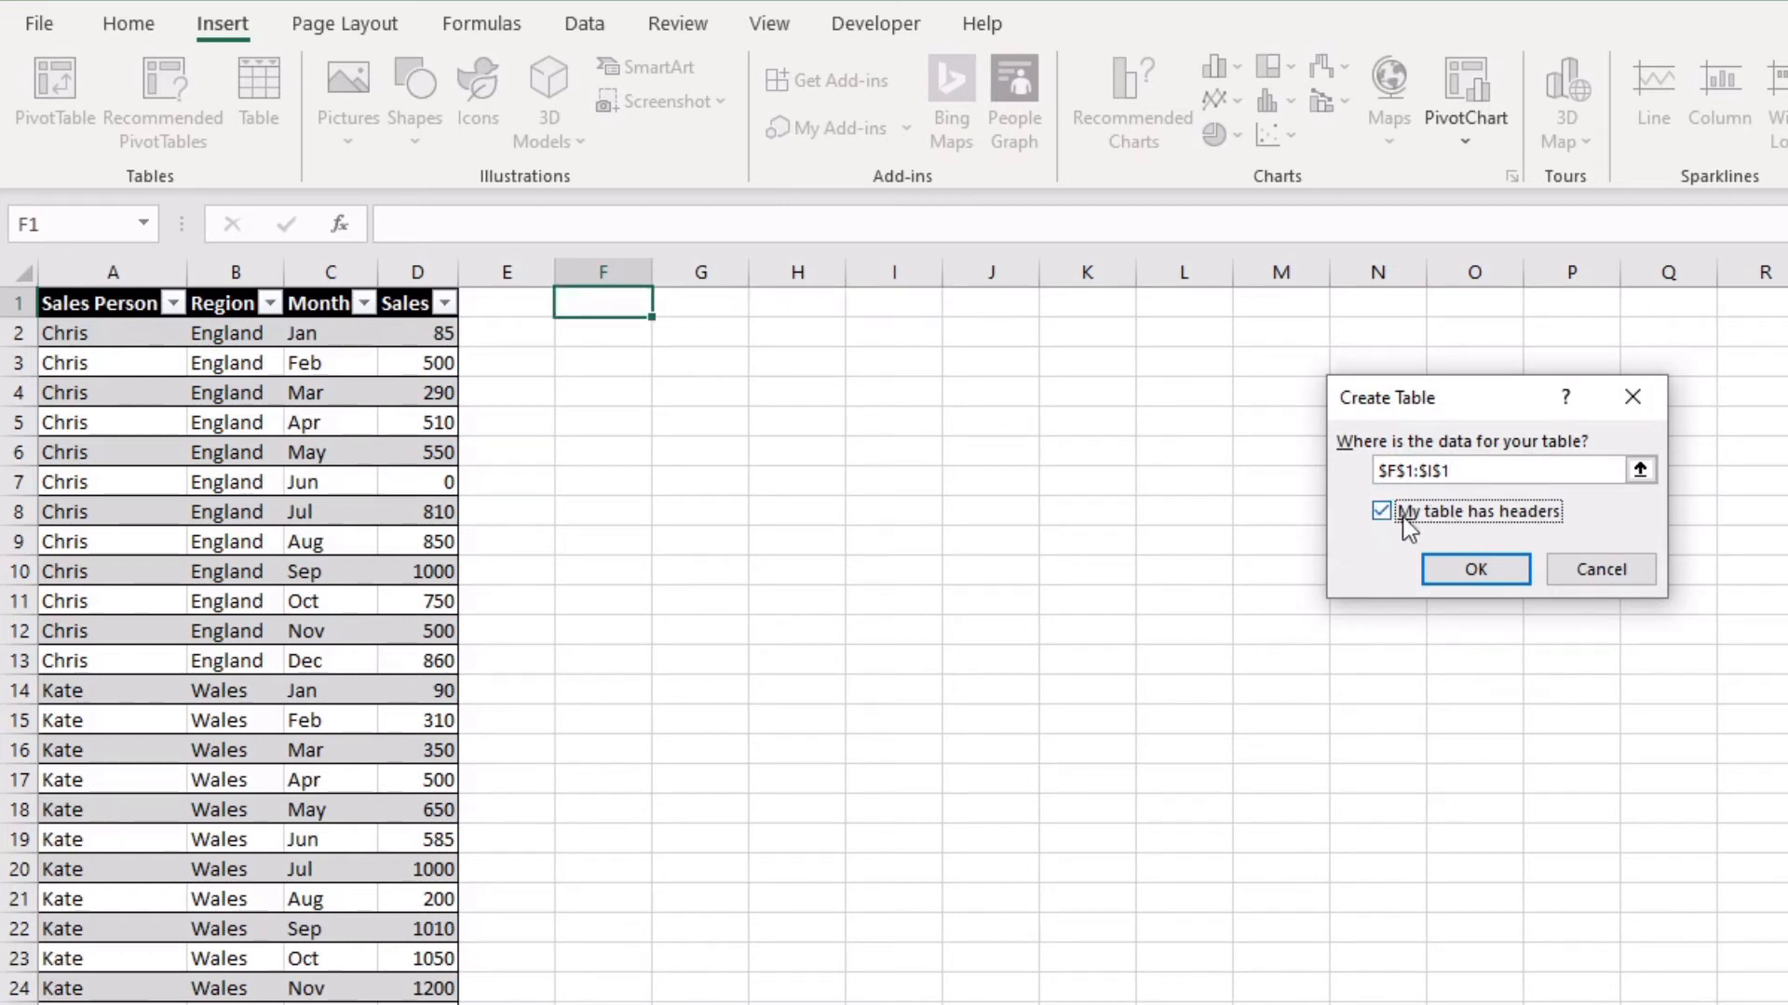
{"action": "left_click", "coordinate": [1478, 572]}
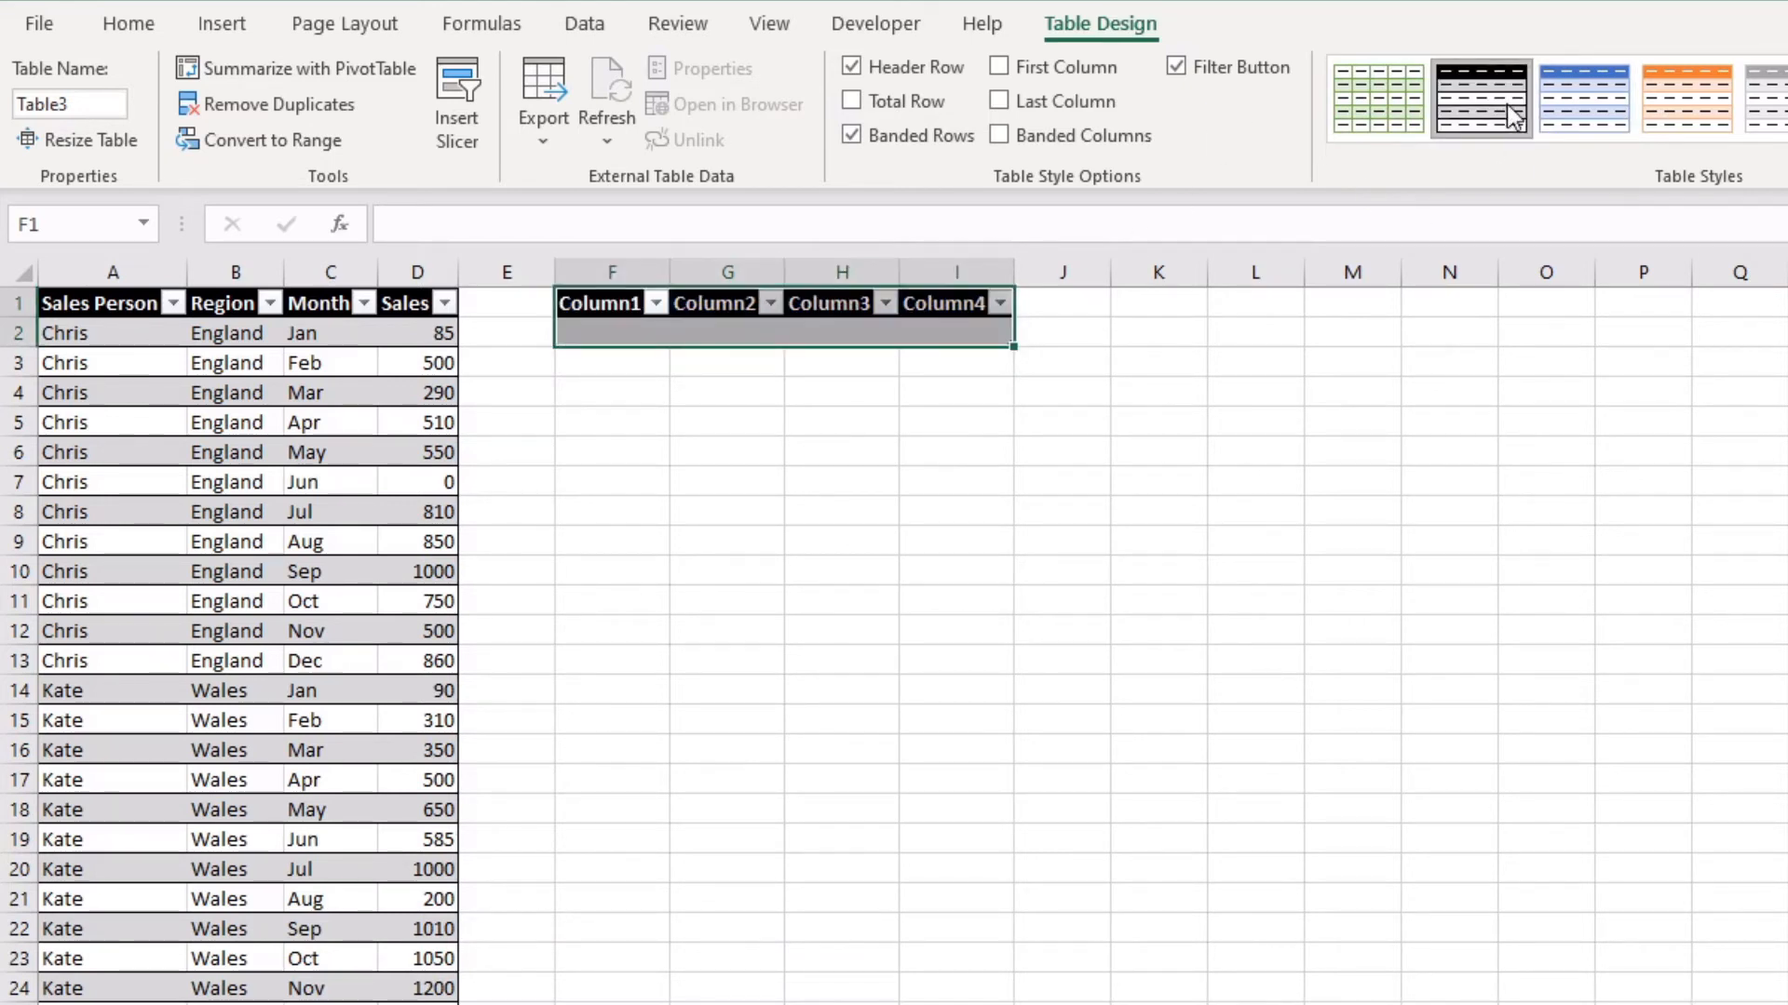
Step: Name the new table's column headers Sales Person, Region, Month and Sales
{"action": "left_click", "coordinate": [605, 303]}
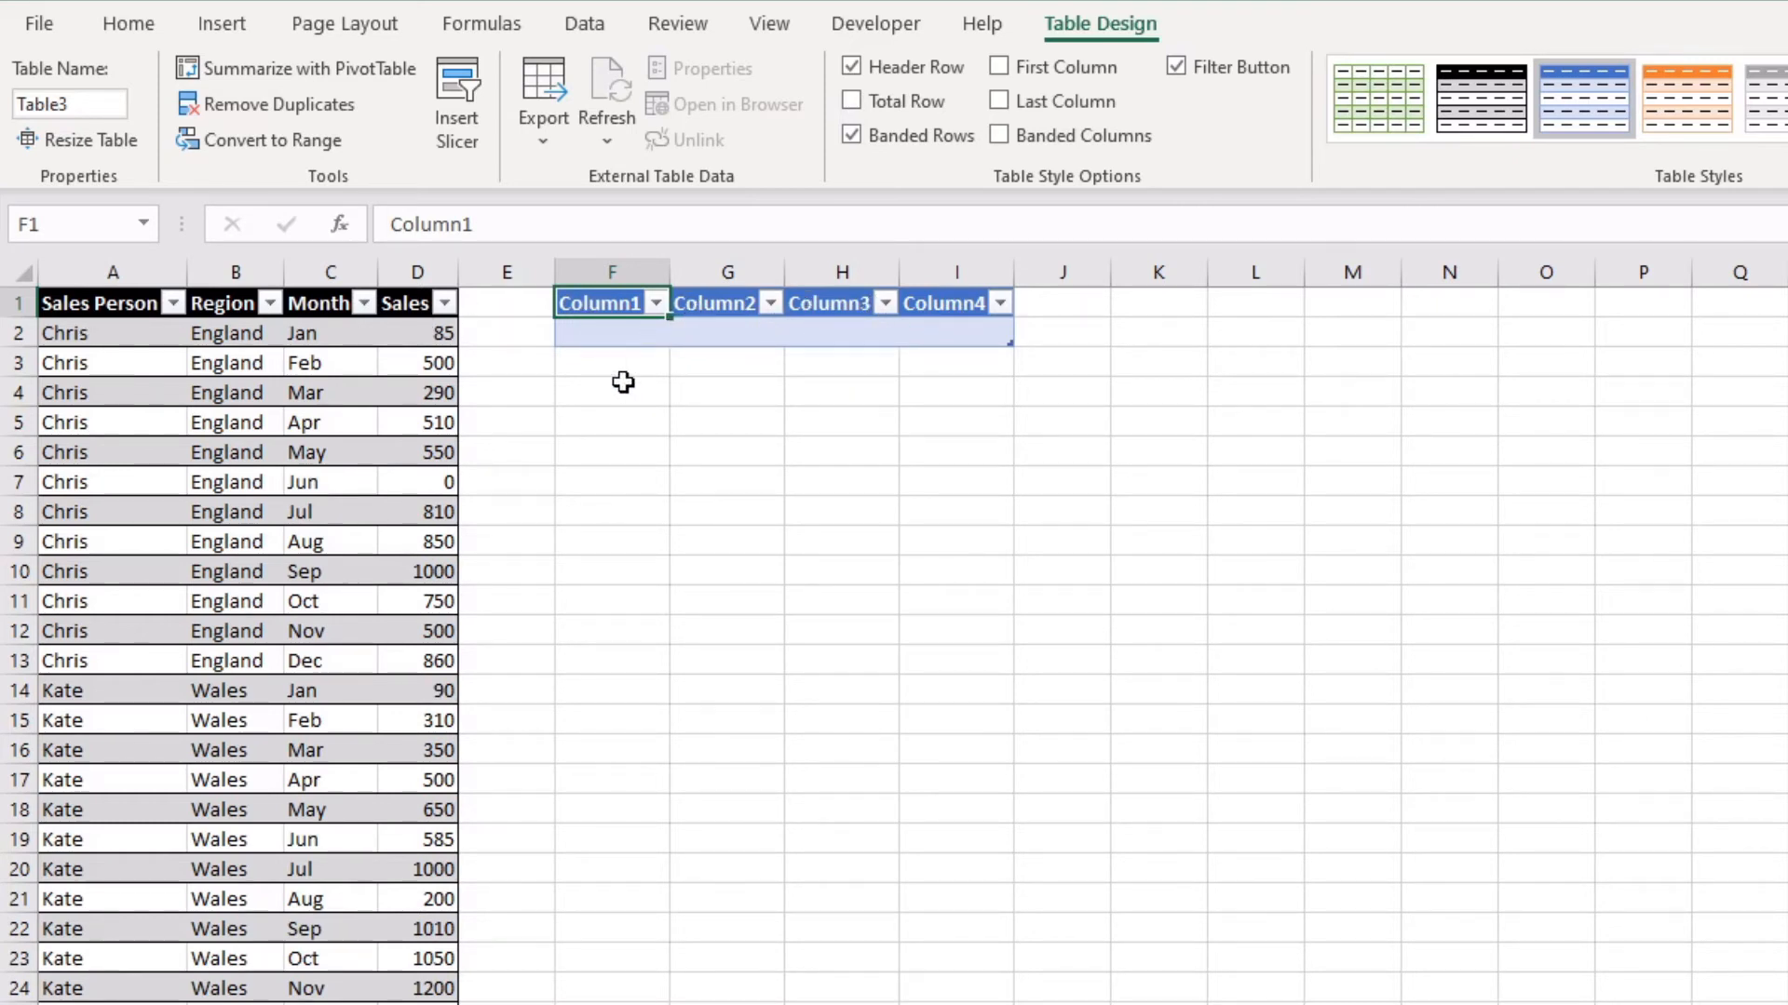
{"action": "type", "text": "Sal"}
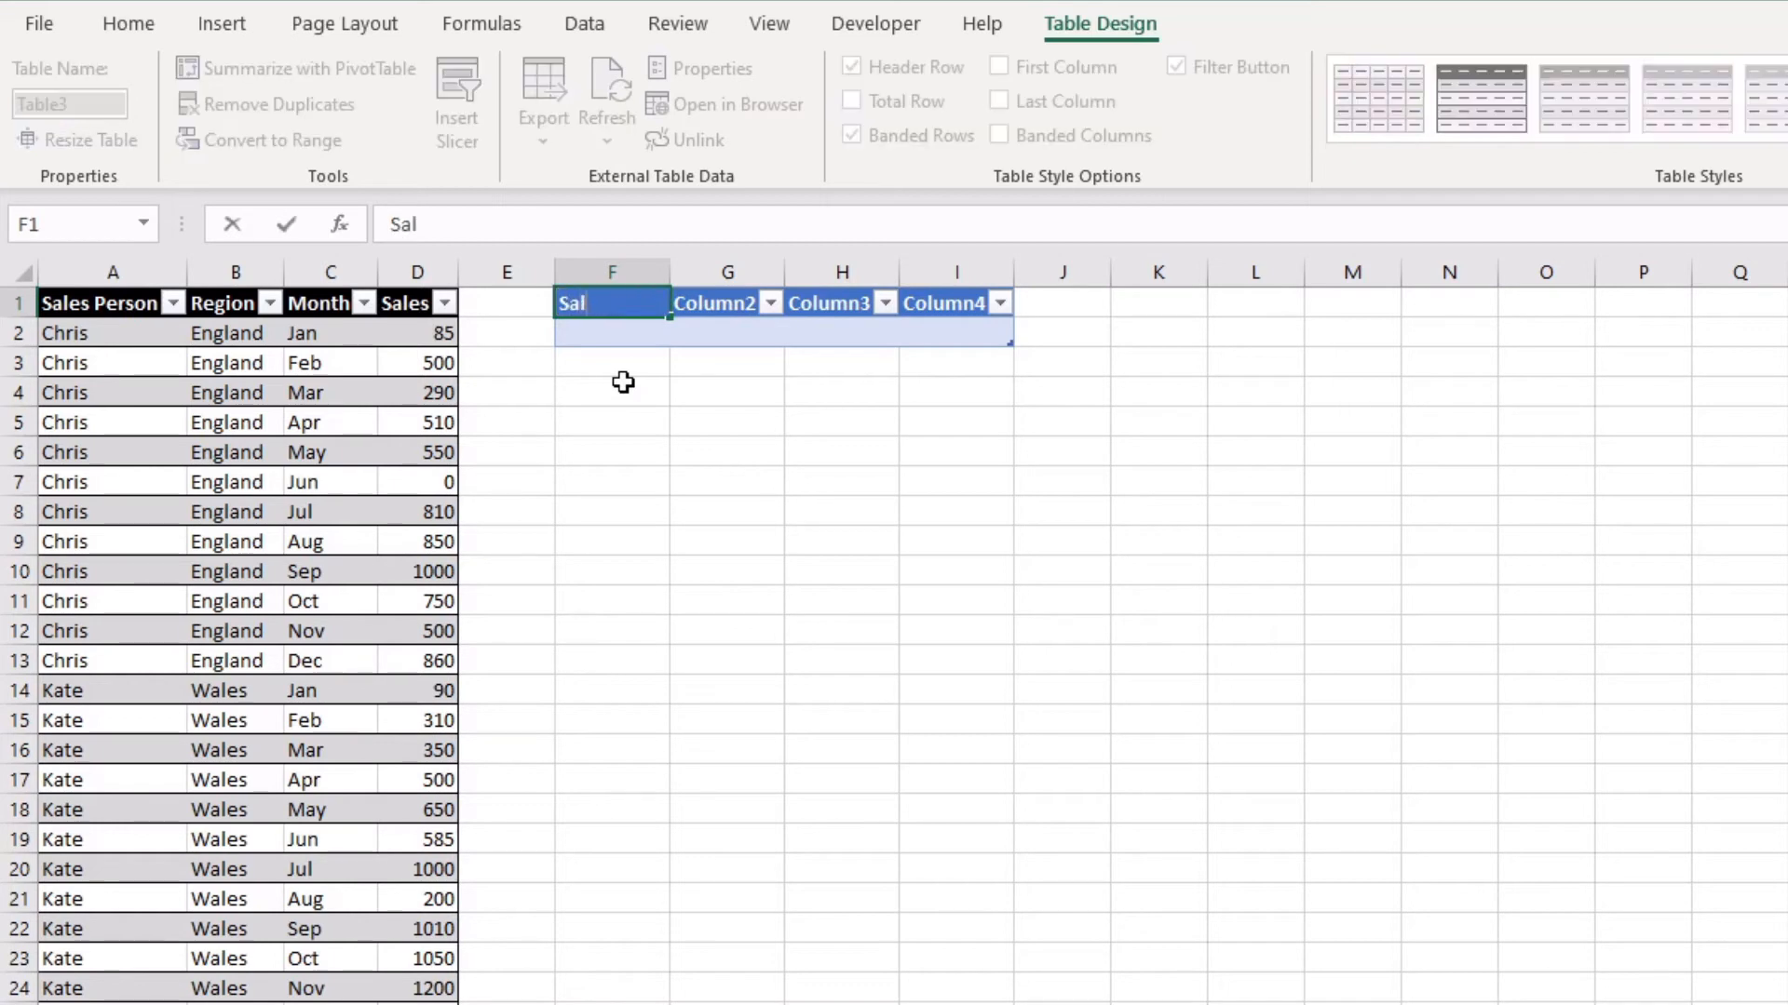
{"action": "type", "text": "es Person"}
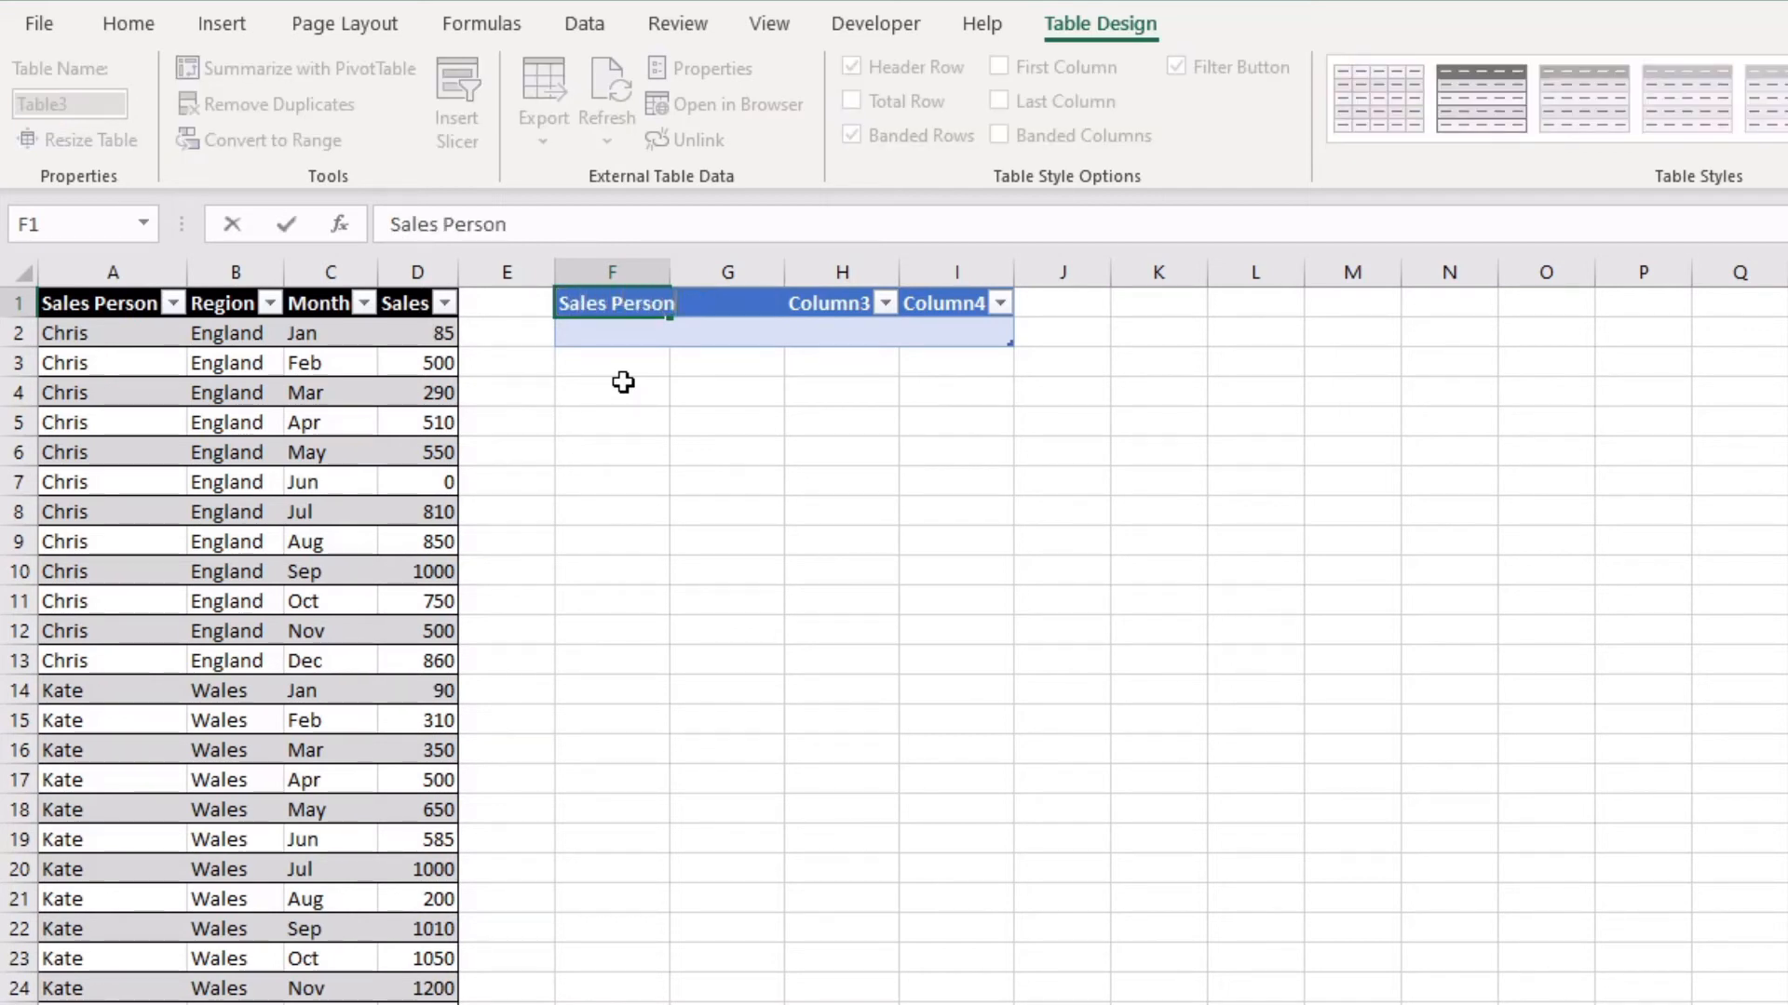
{"action": "key", "text": "Tab"}
{"action": "type", "text": "Region"}
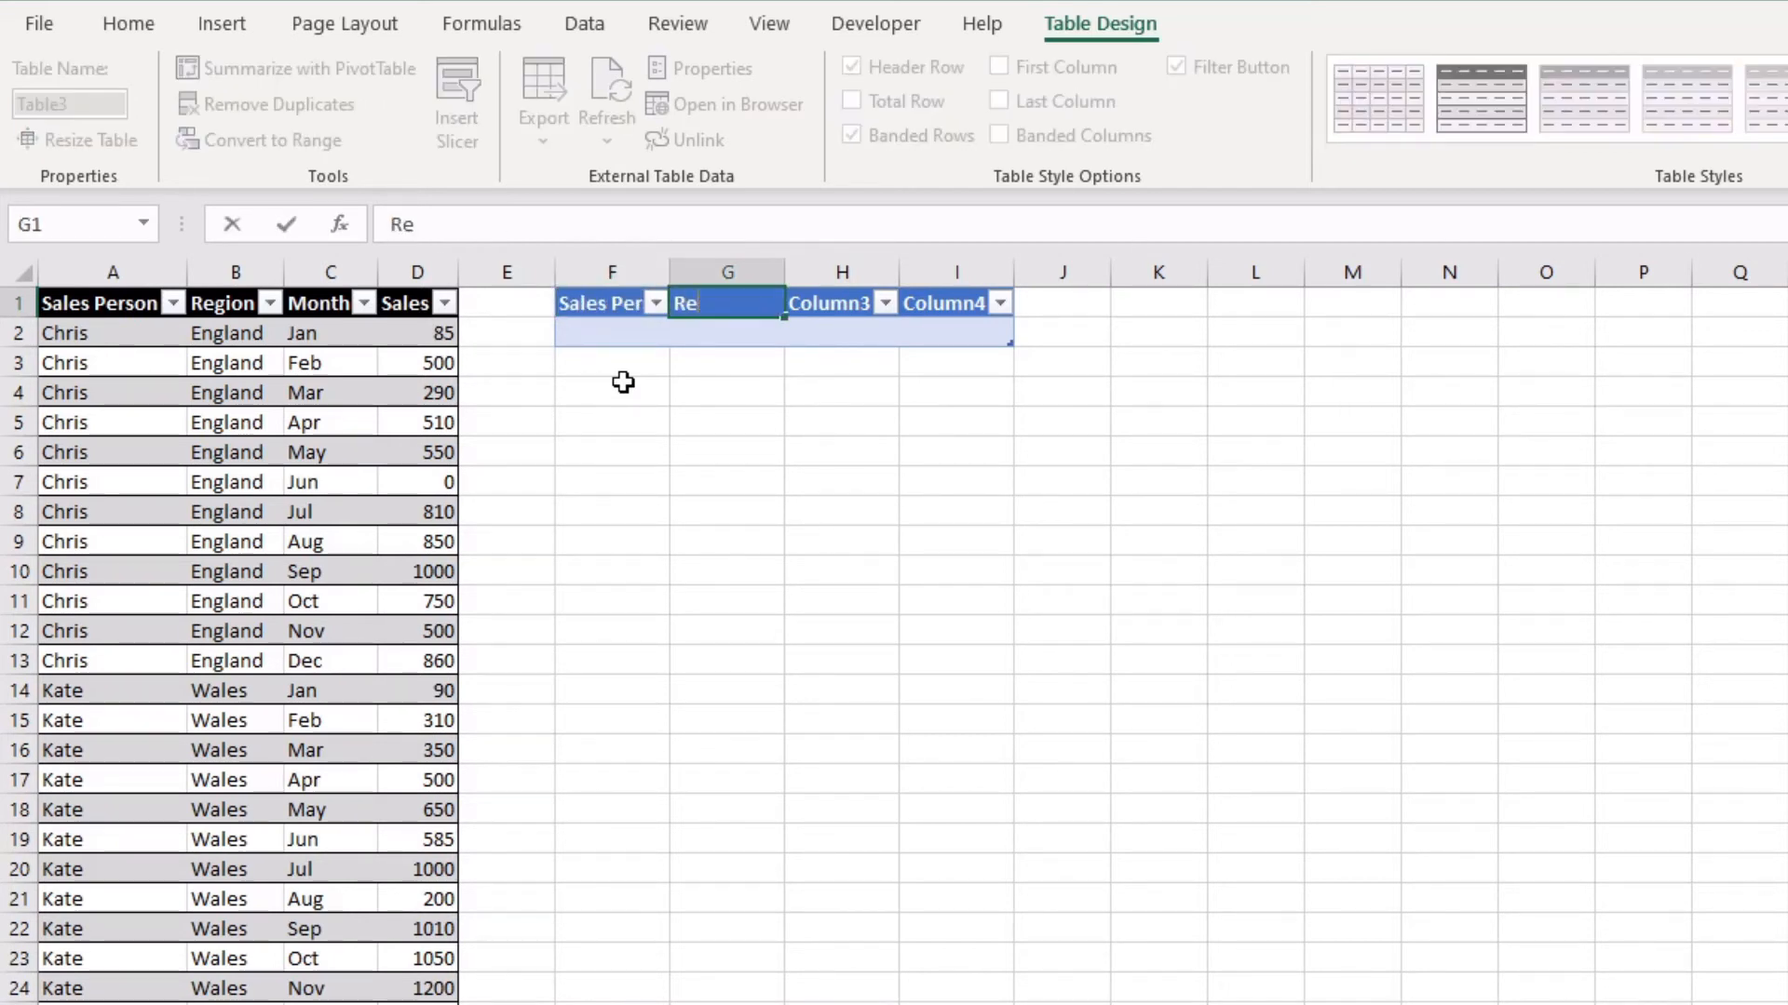
{"action": "key", "text": "Tab"}
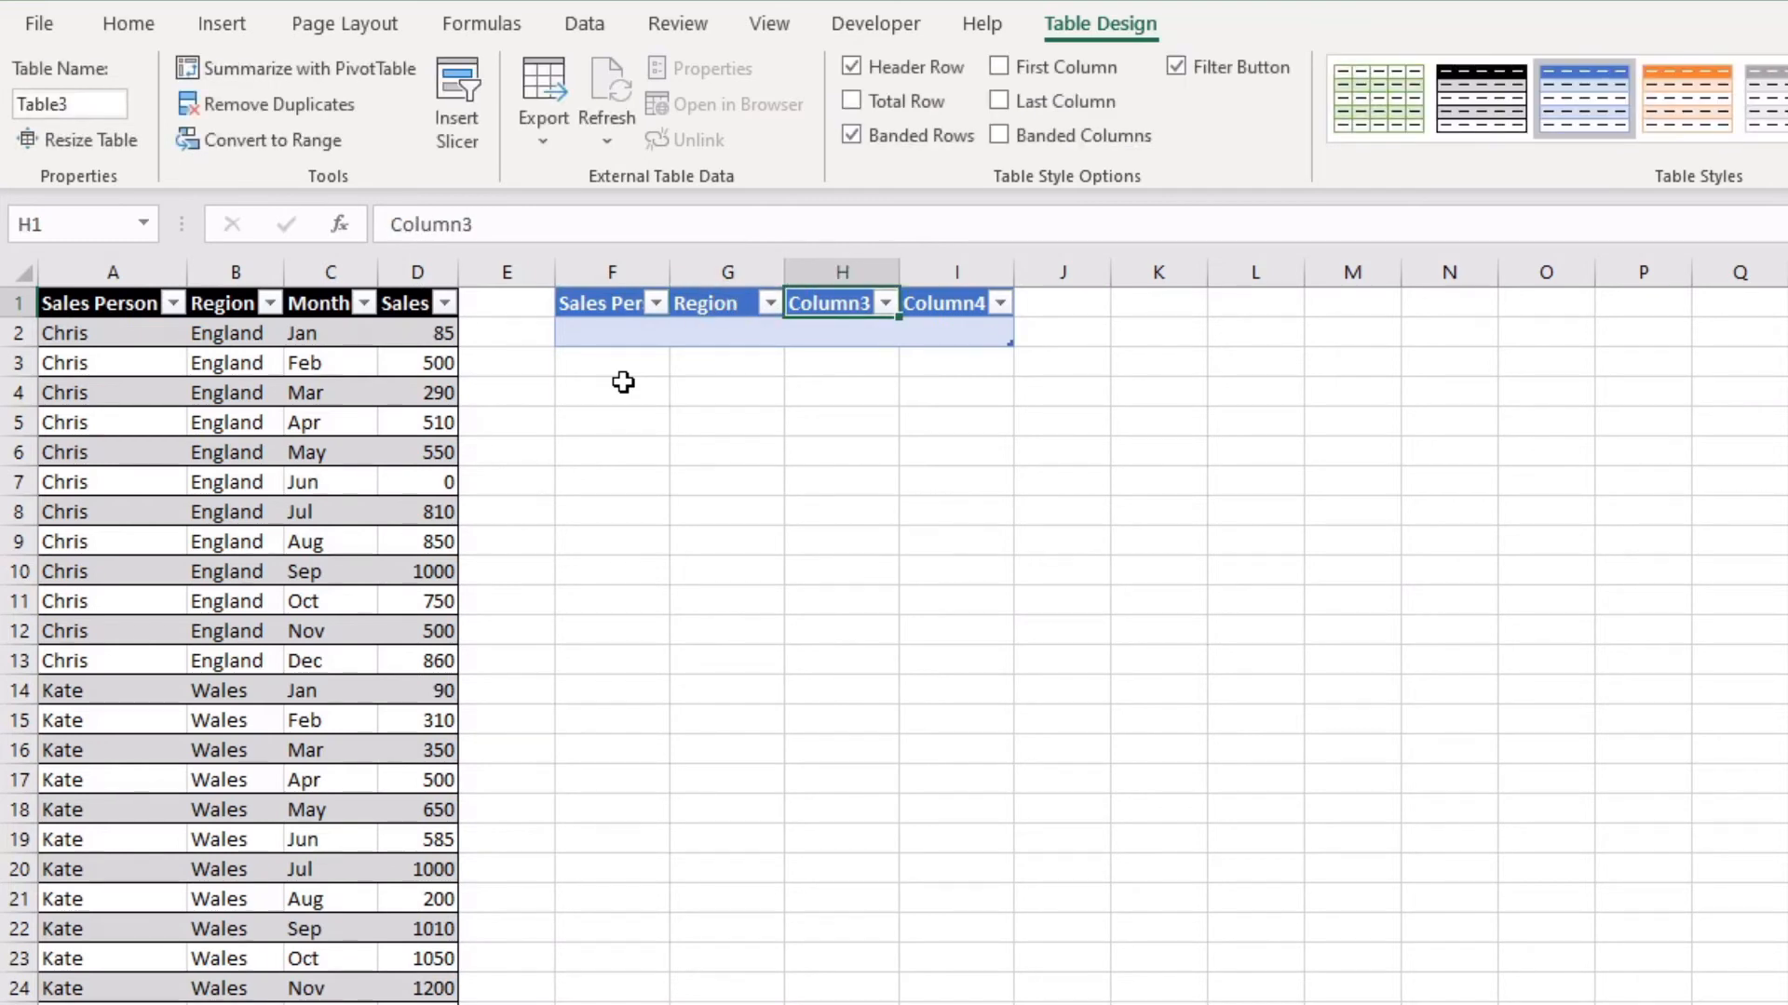
{"action": "type", "text": "Month"}
{"action": "key", "text": "Tab"}
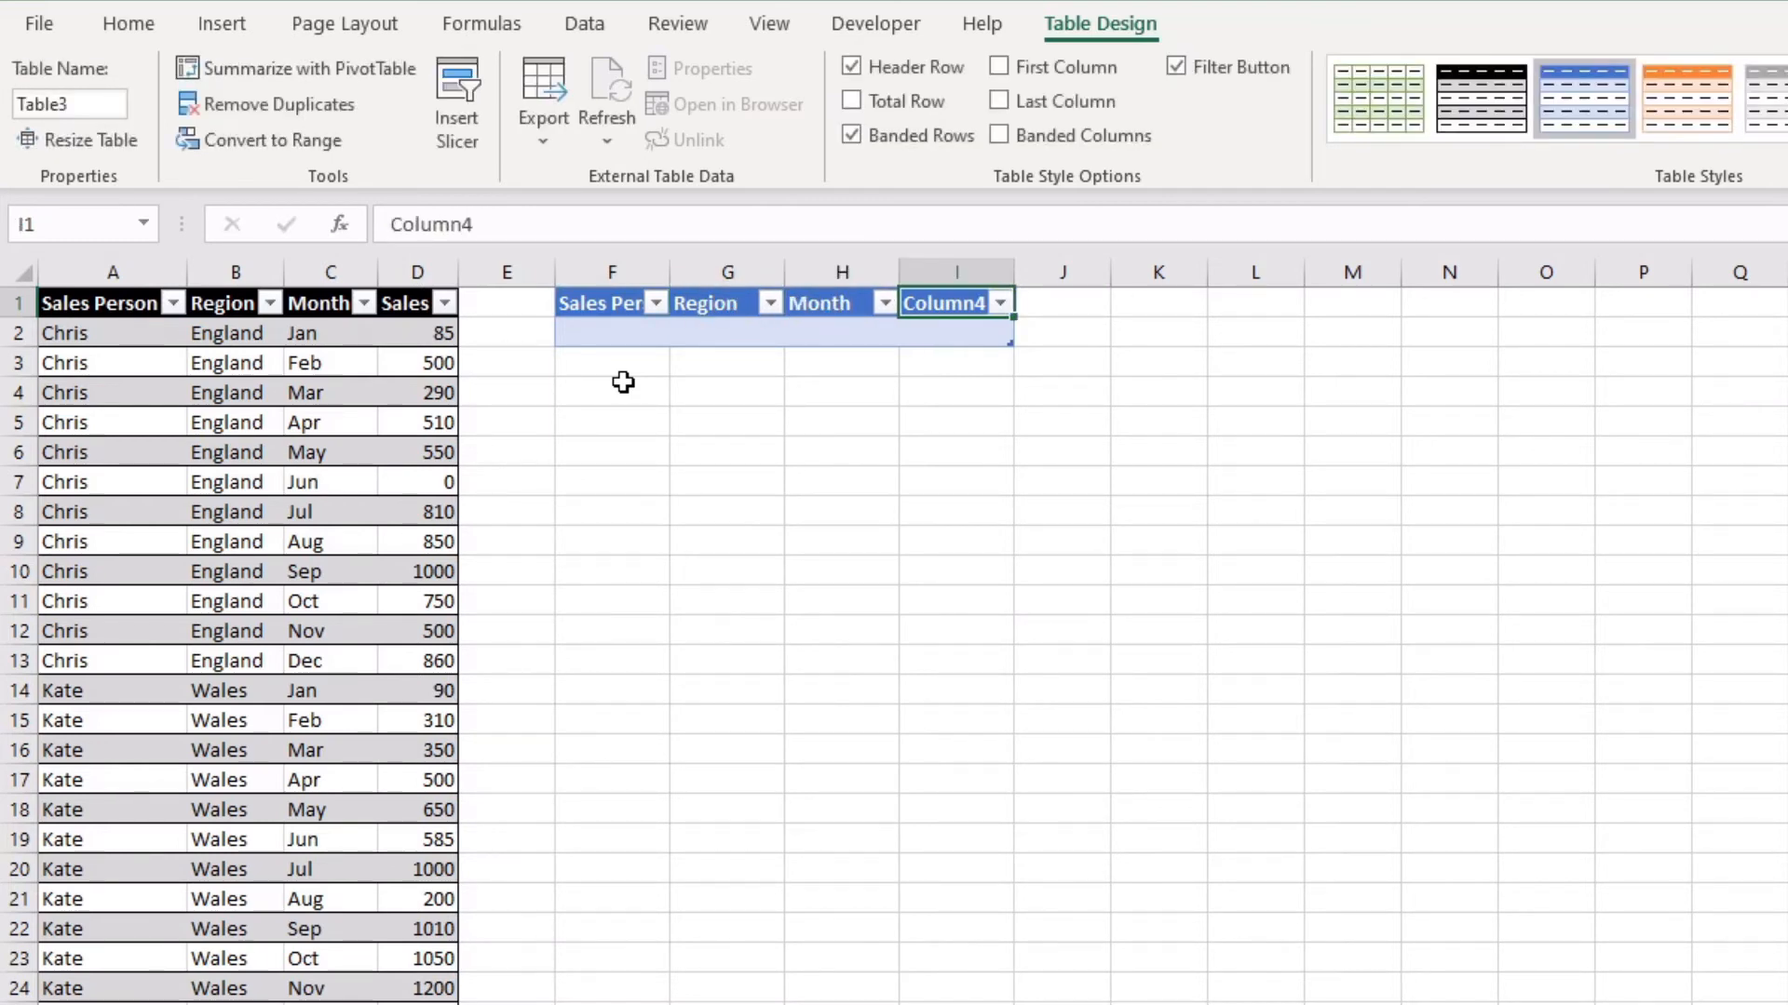
{"action": "type", "text": "Sales"}
{"action": "key", "text": "Return"}
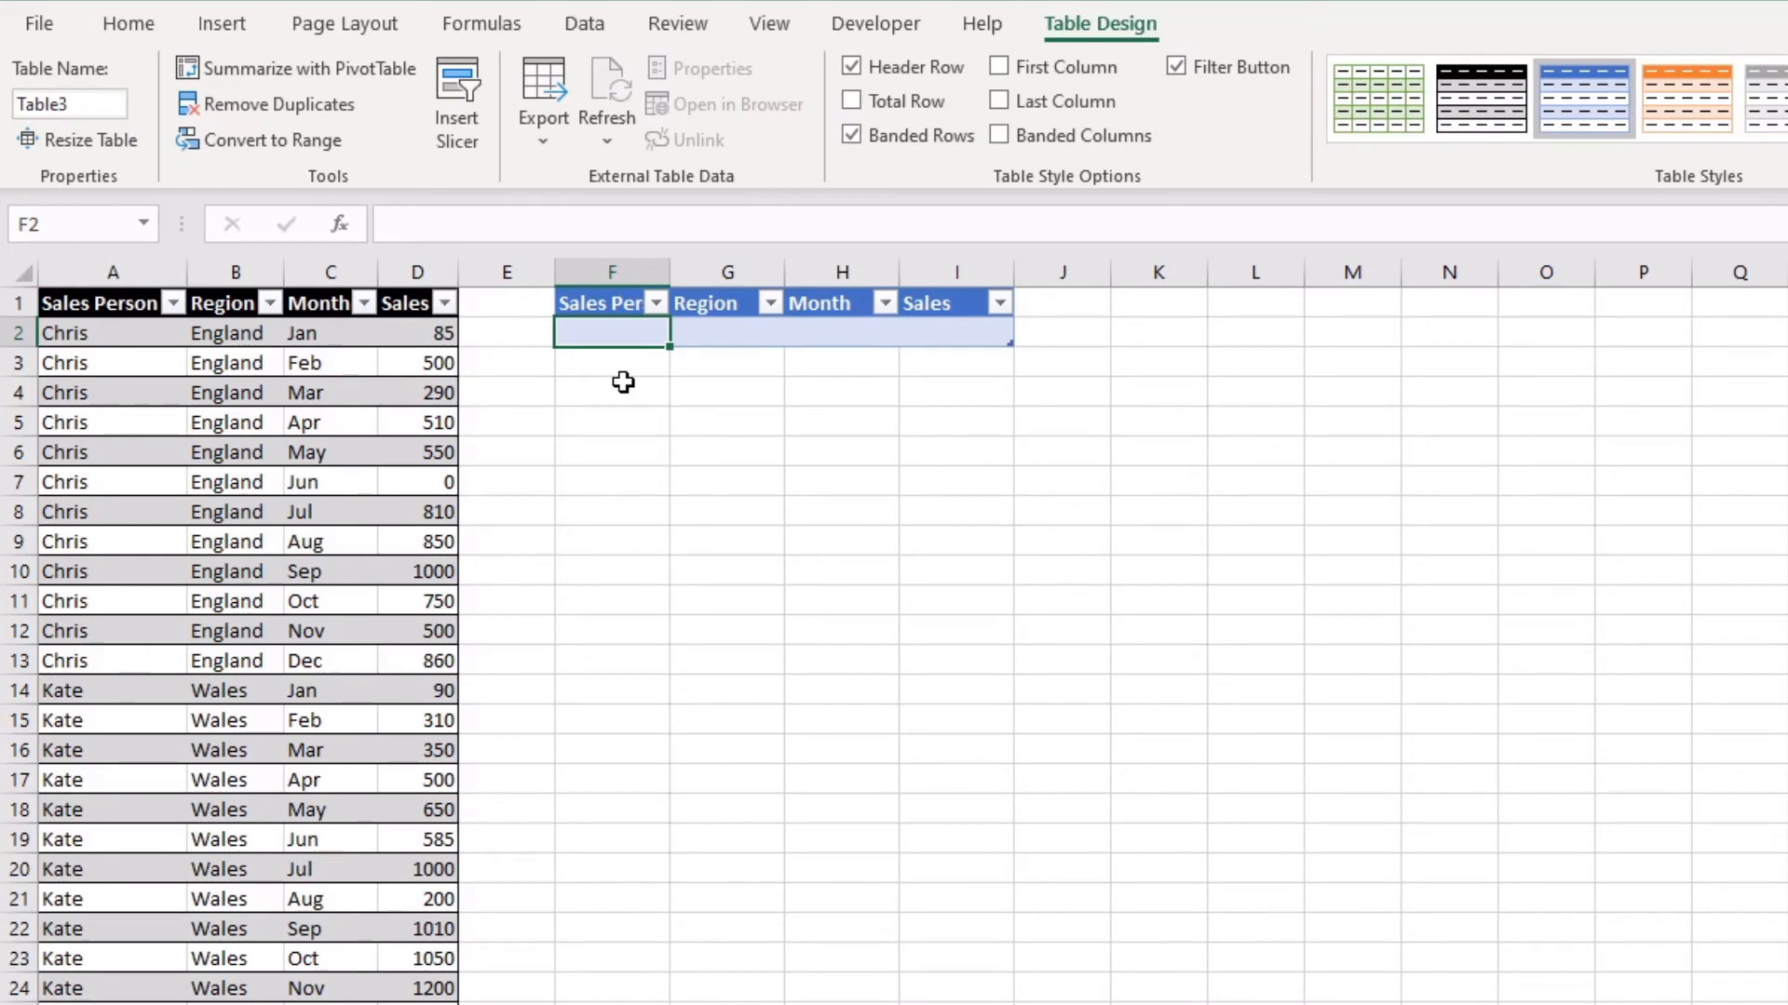
{"action": "left_click", "coordinate": [657, 417]}
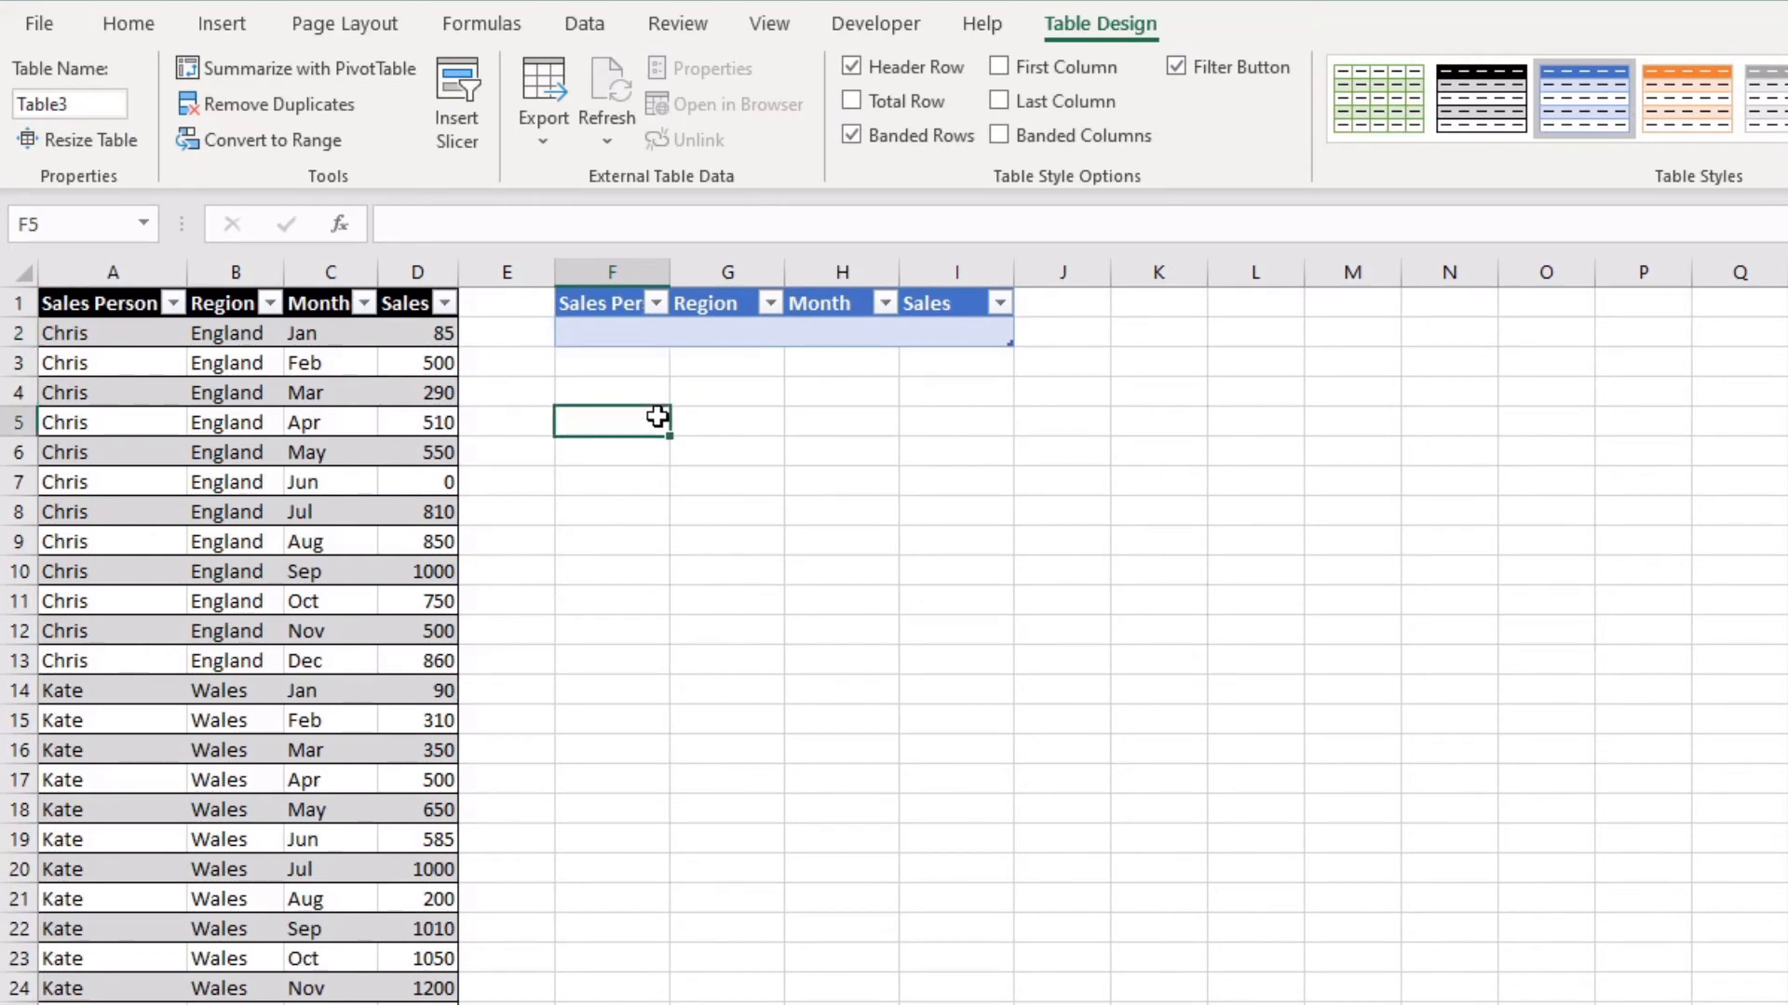
{"action": "left_click", "coordinate": [594, 307]}
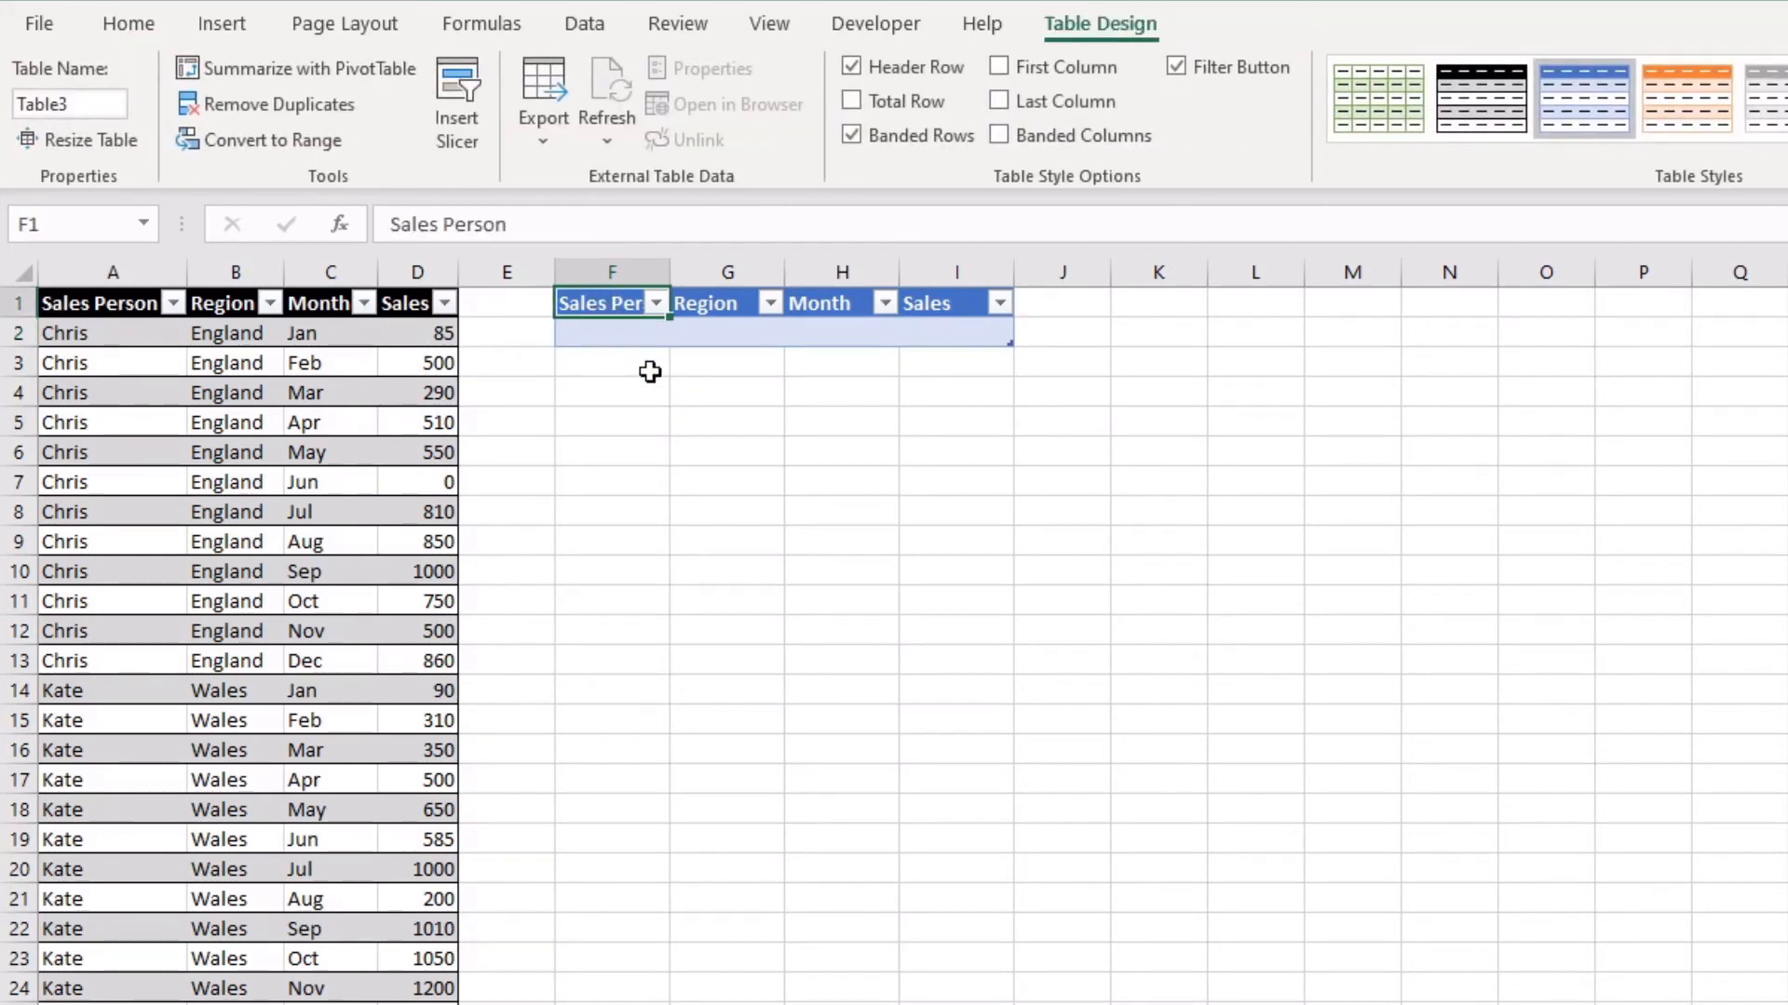
Step: Fill the new table's first record in row 2 with the first salesperson's name, England, Jan and 85
{"action": "left_click", "coordinate": [633, 337]}
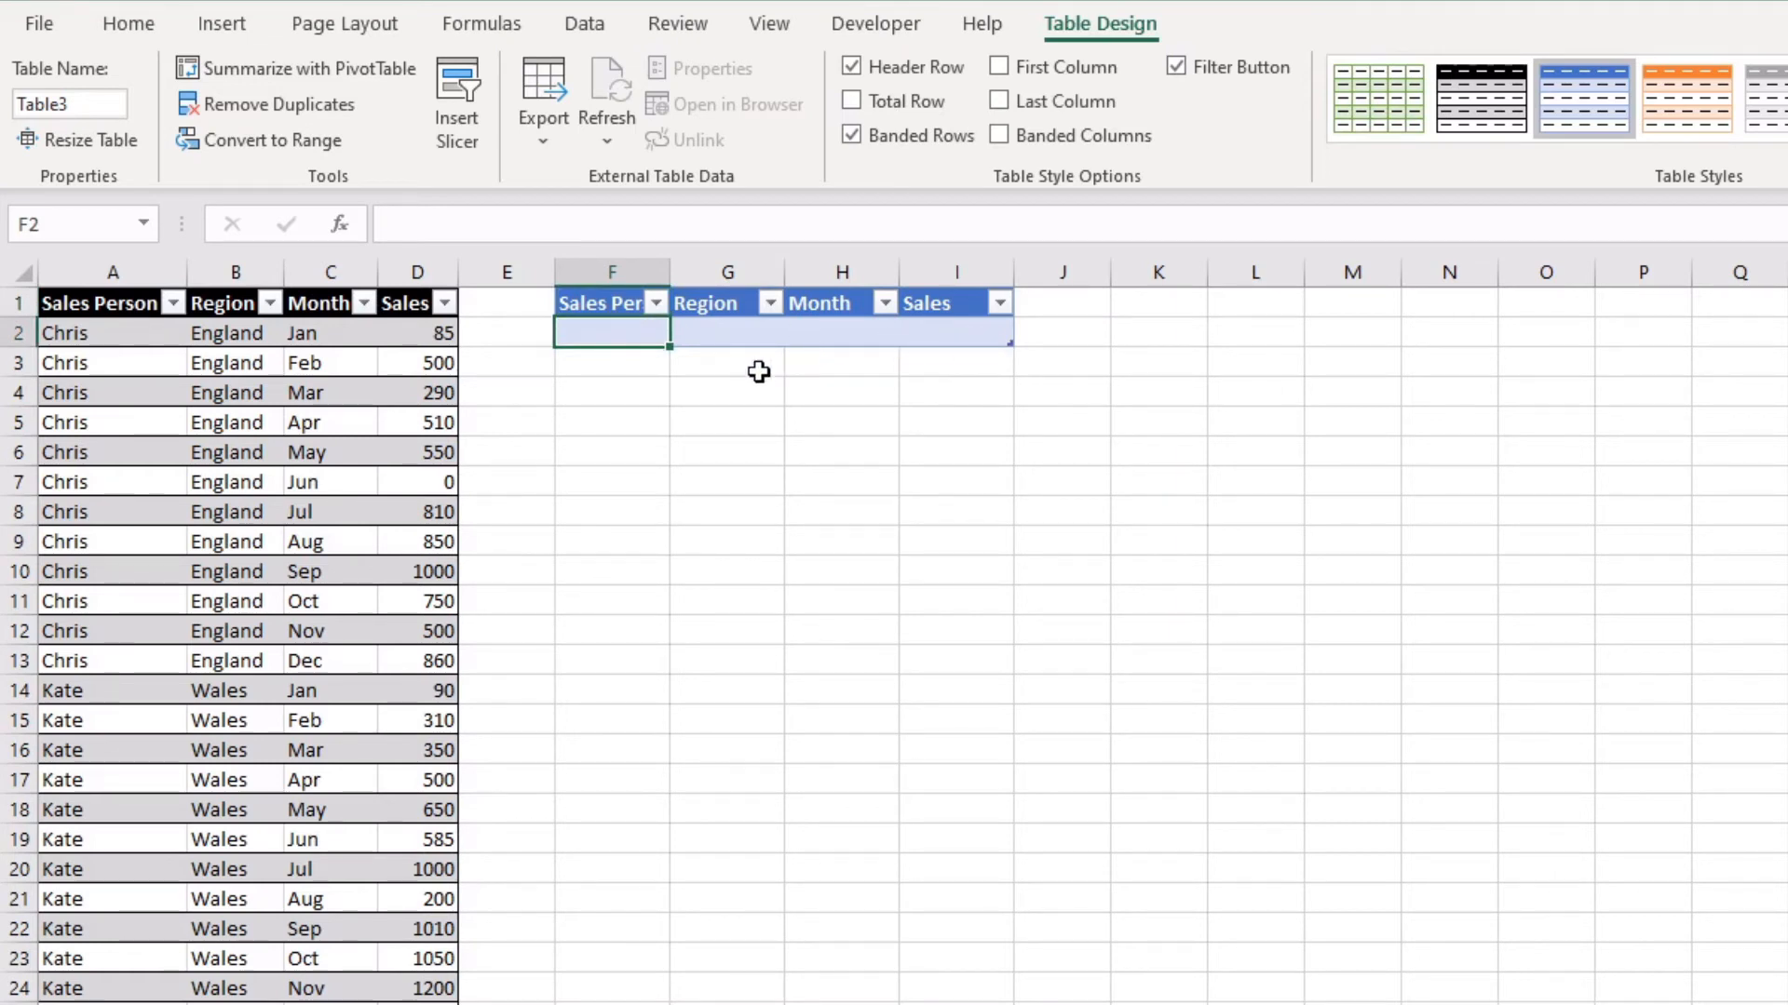
{"action": "type", "text": "Chris"}
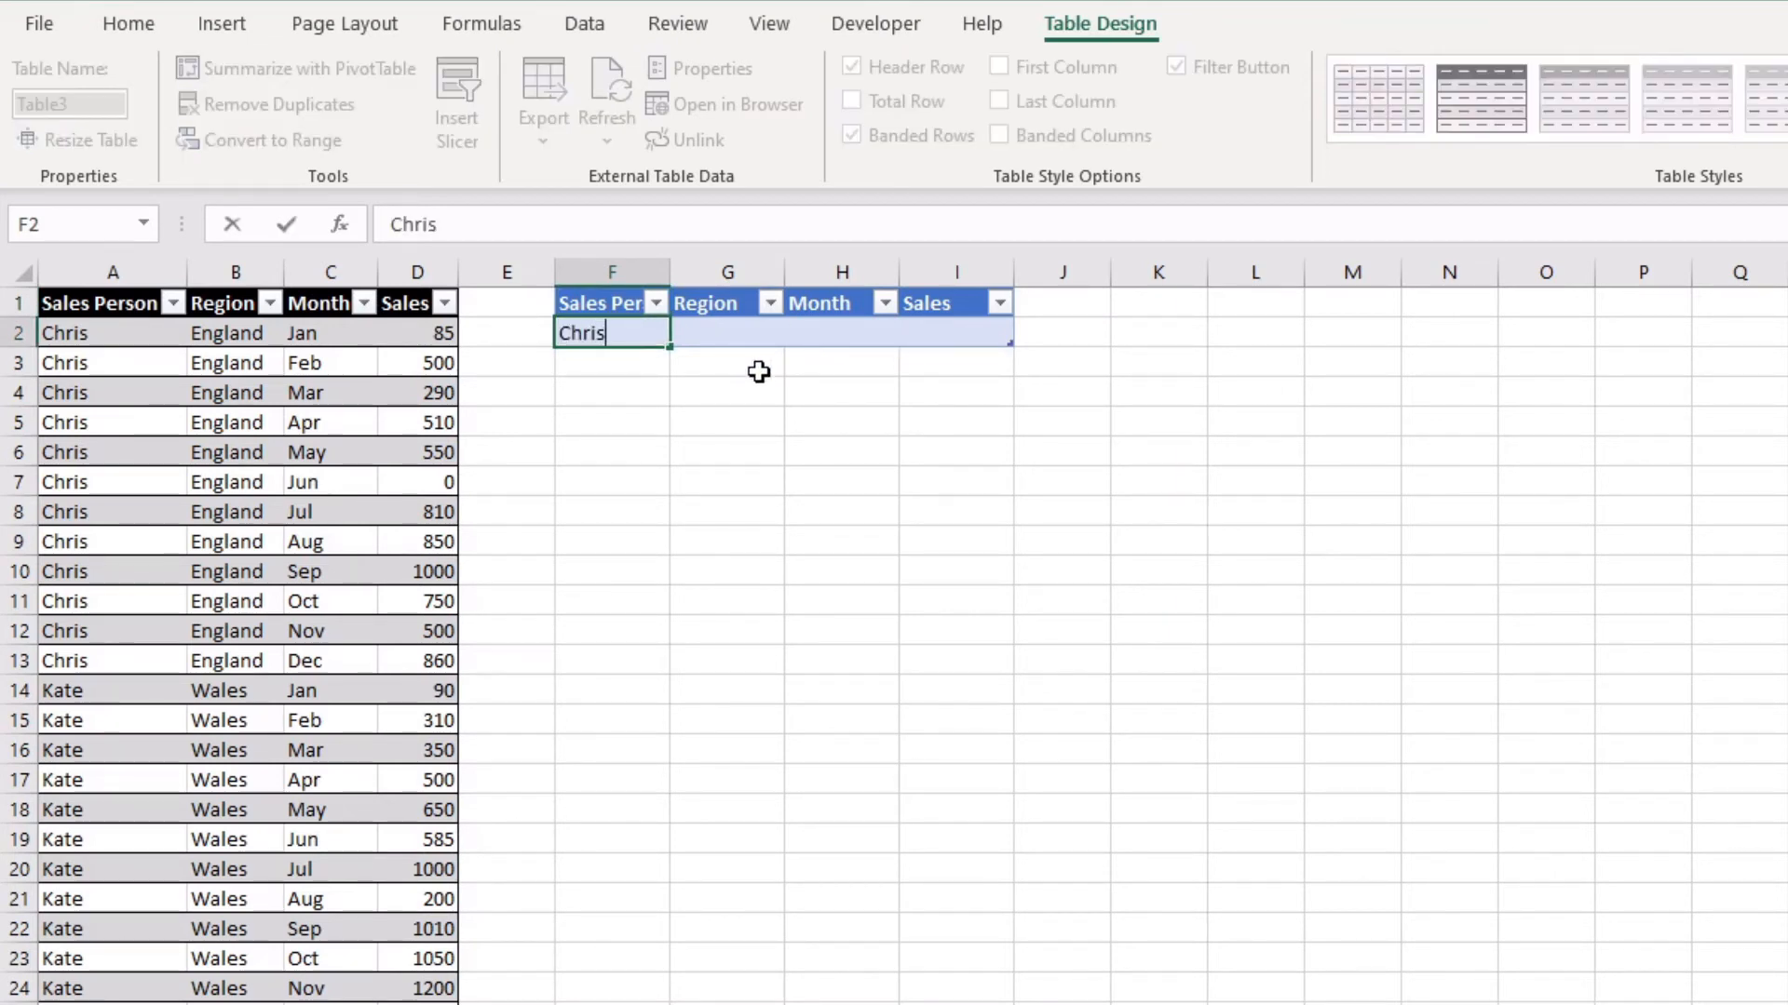
{"action": "key", "text": "Tab"}
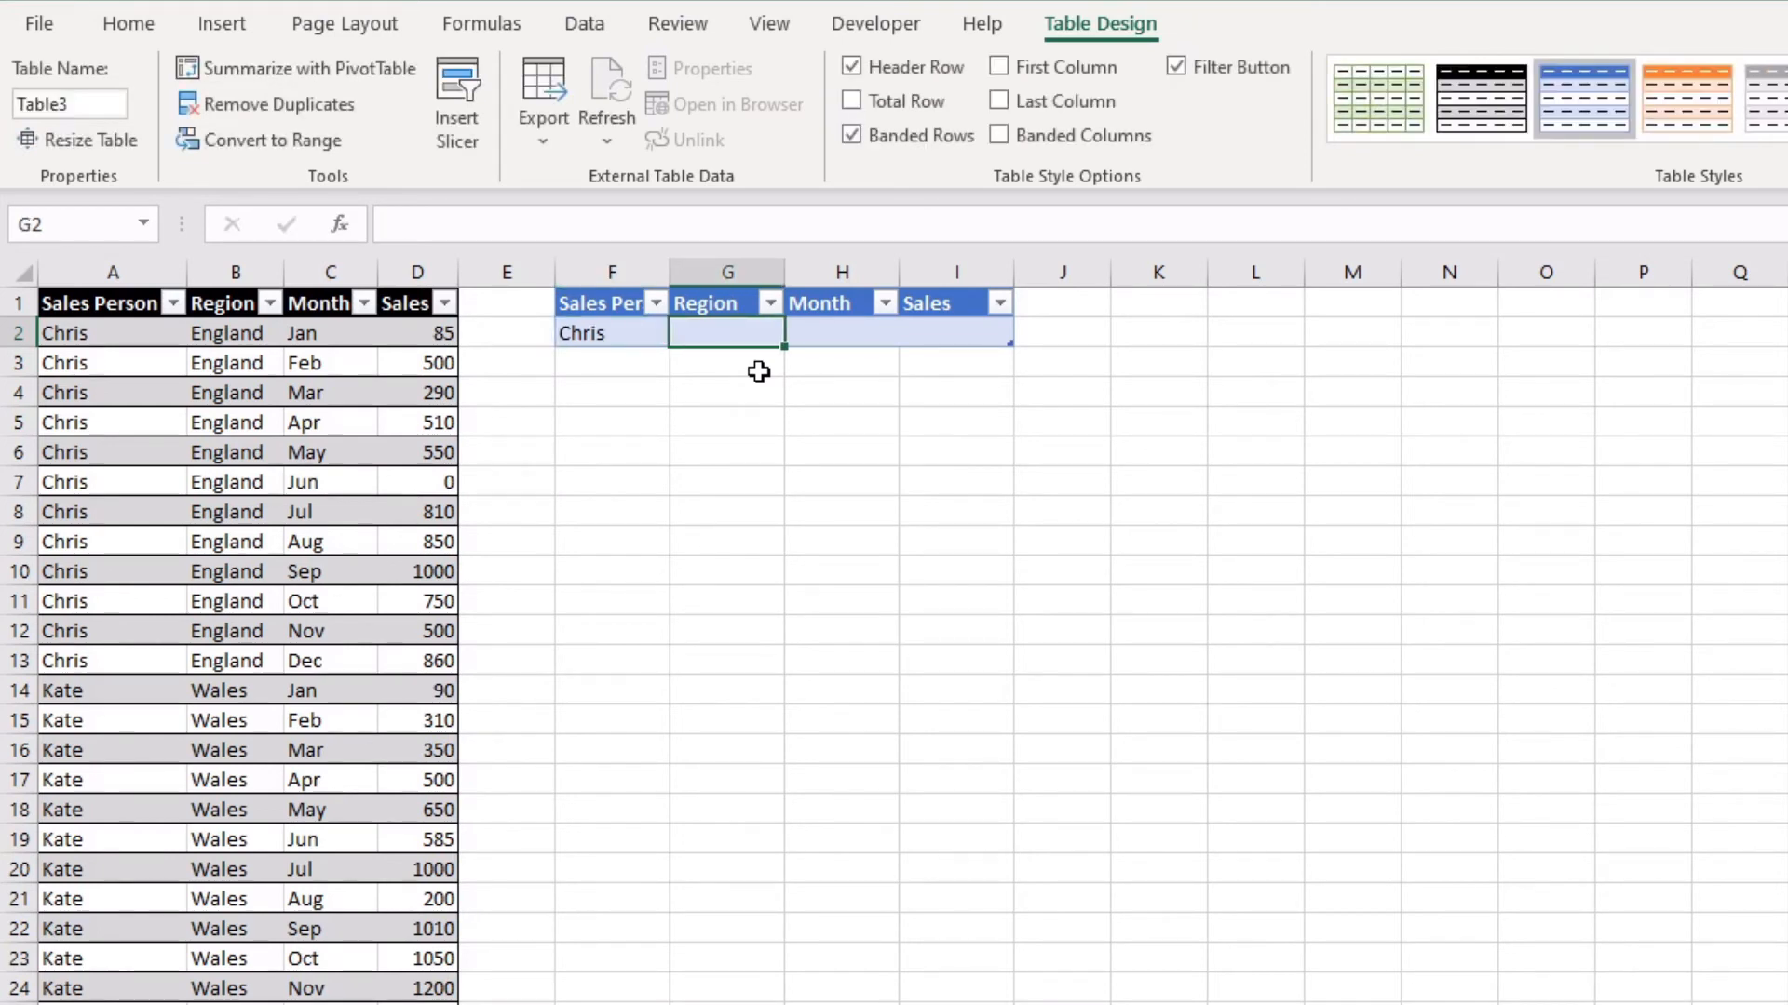
{"action": "type", "text": "En"}
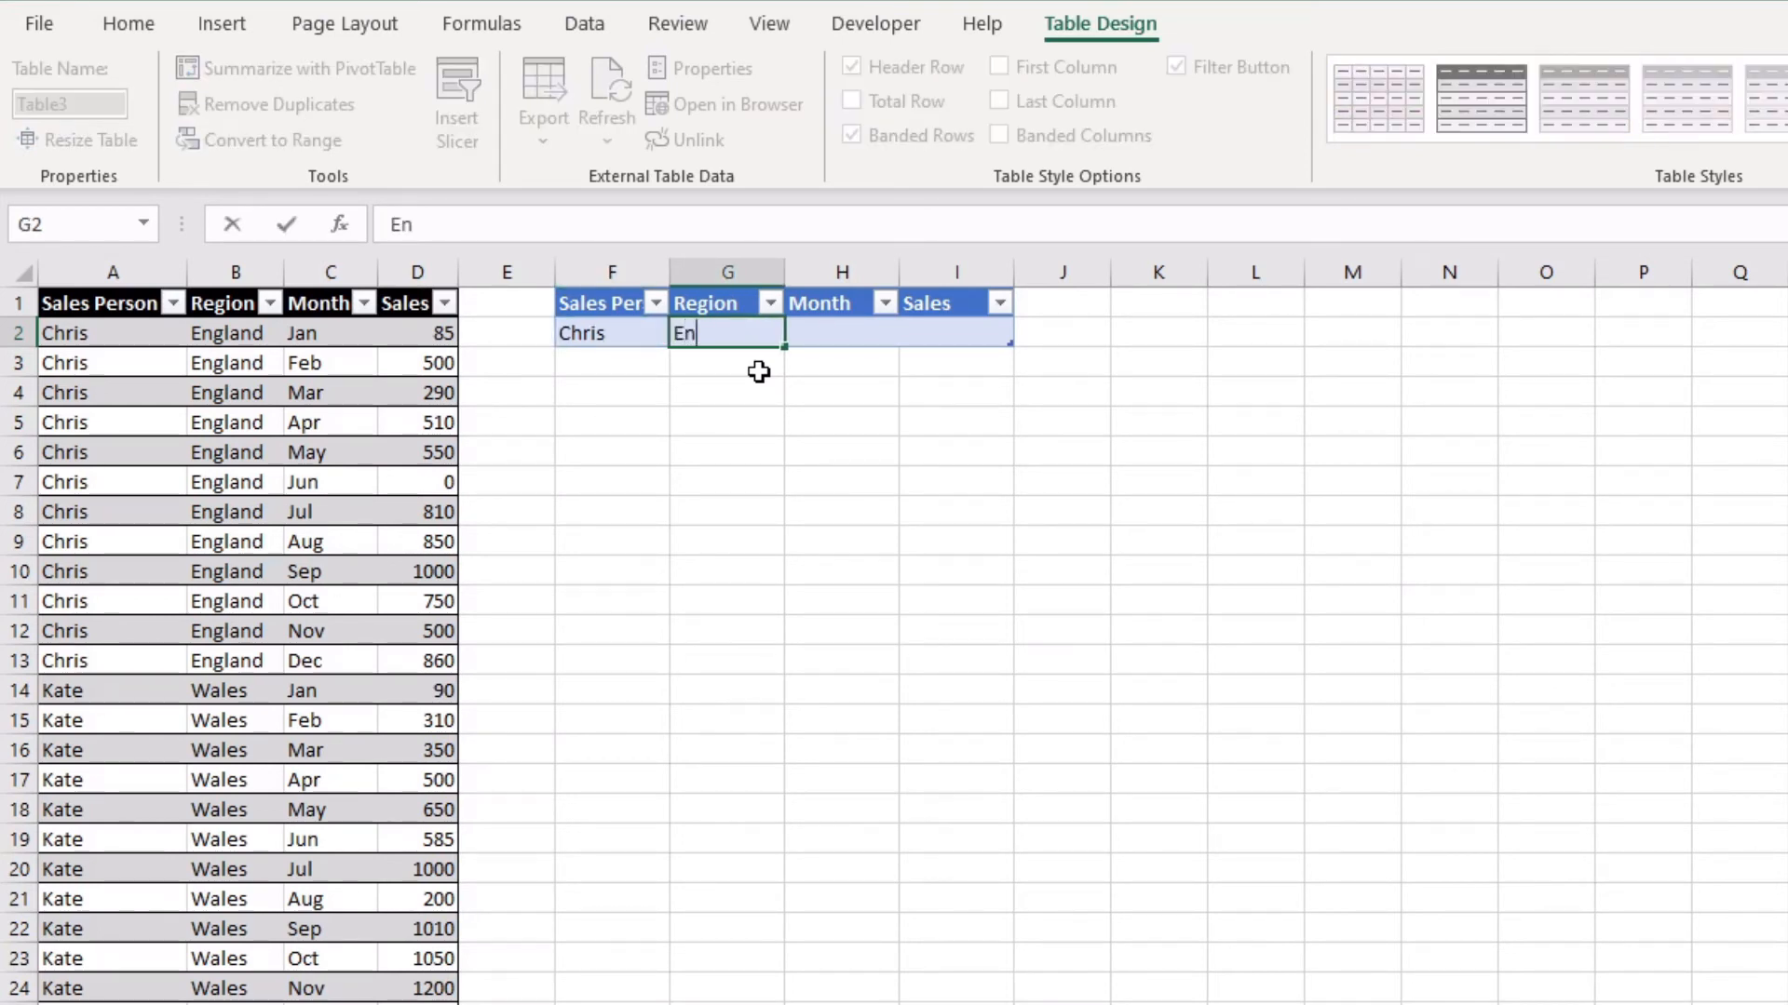
{"action": "type", "text": "gland"}
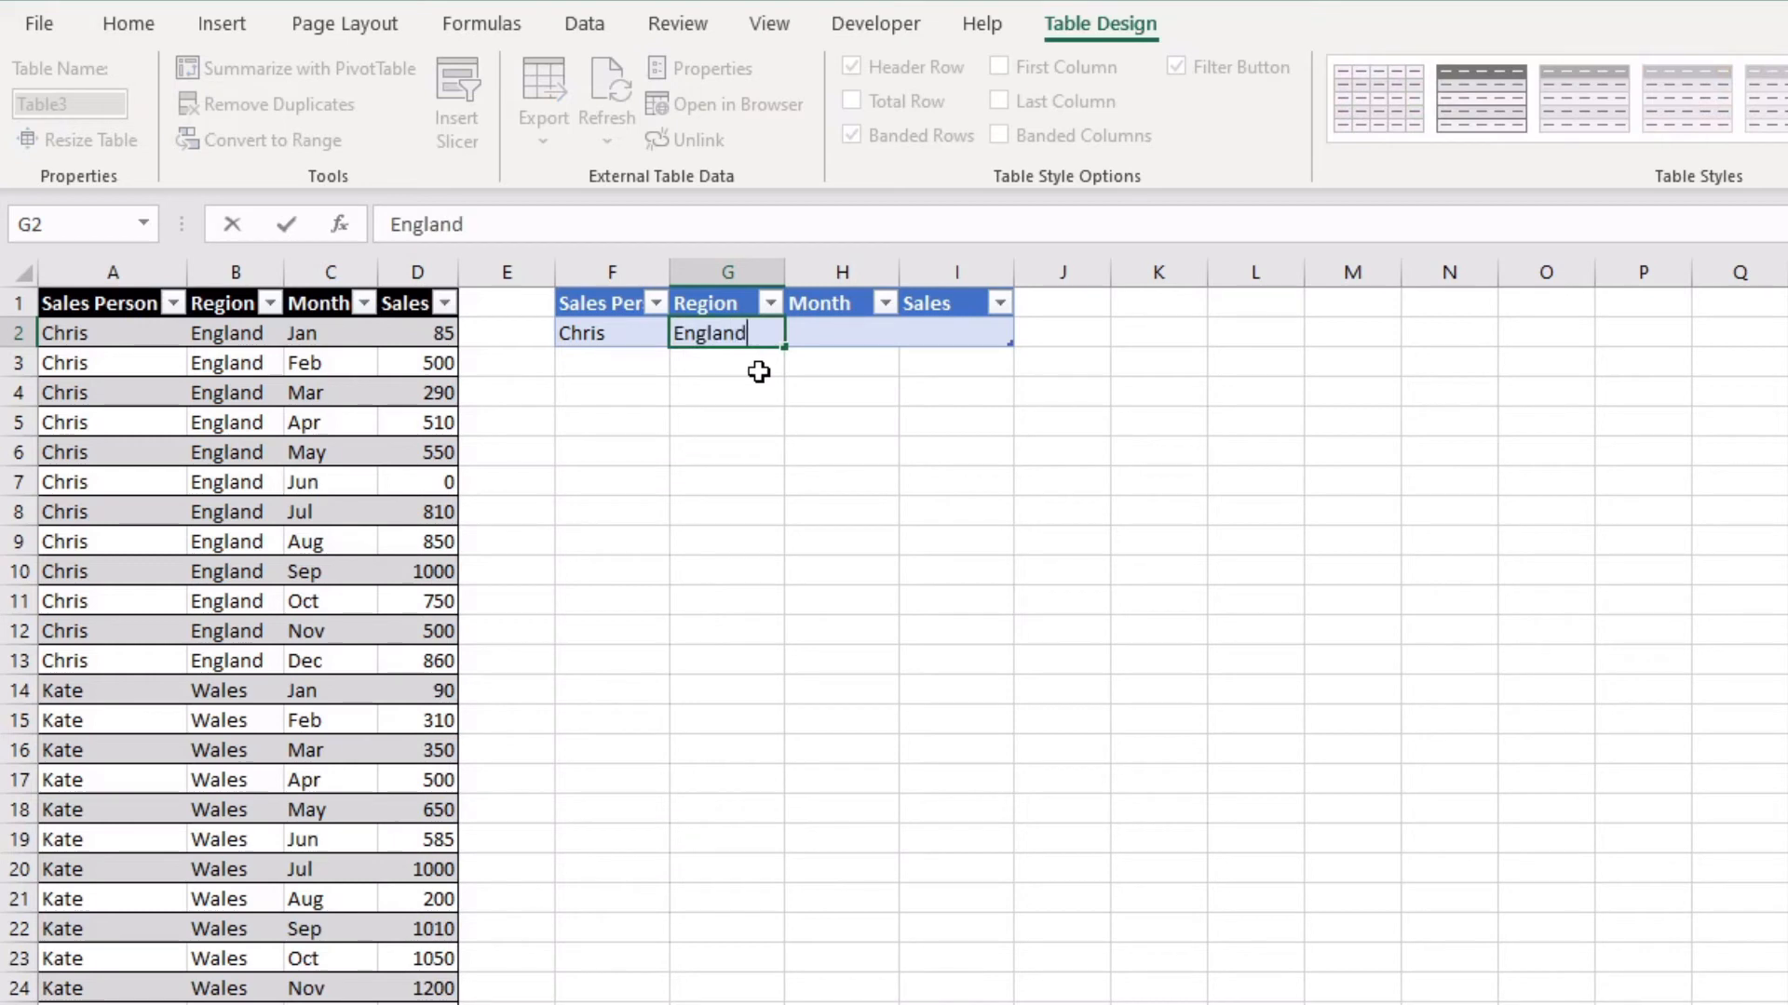
{"action": "key", "text": "Tab"}
{"action": "type", "text": "Jan"}
{"action": "key", "text": "Tab"}
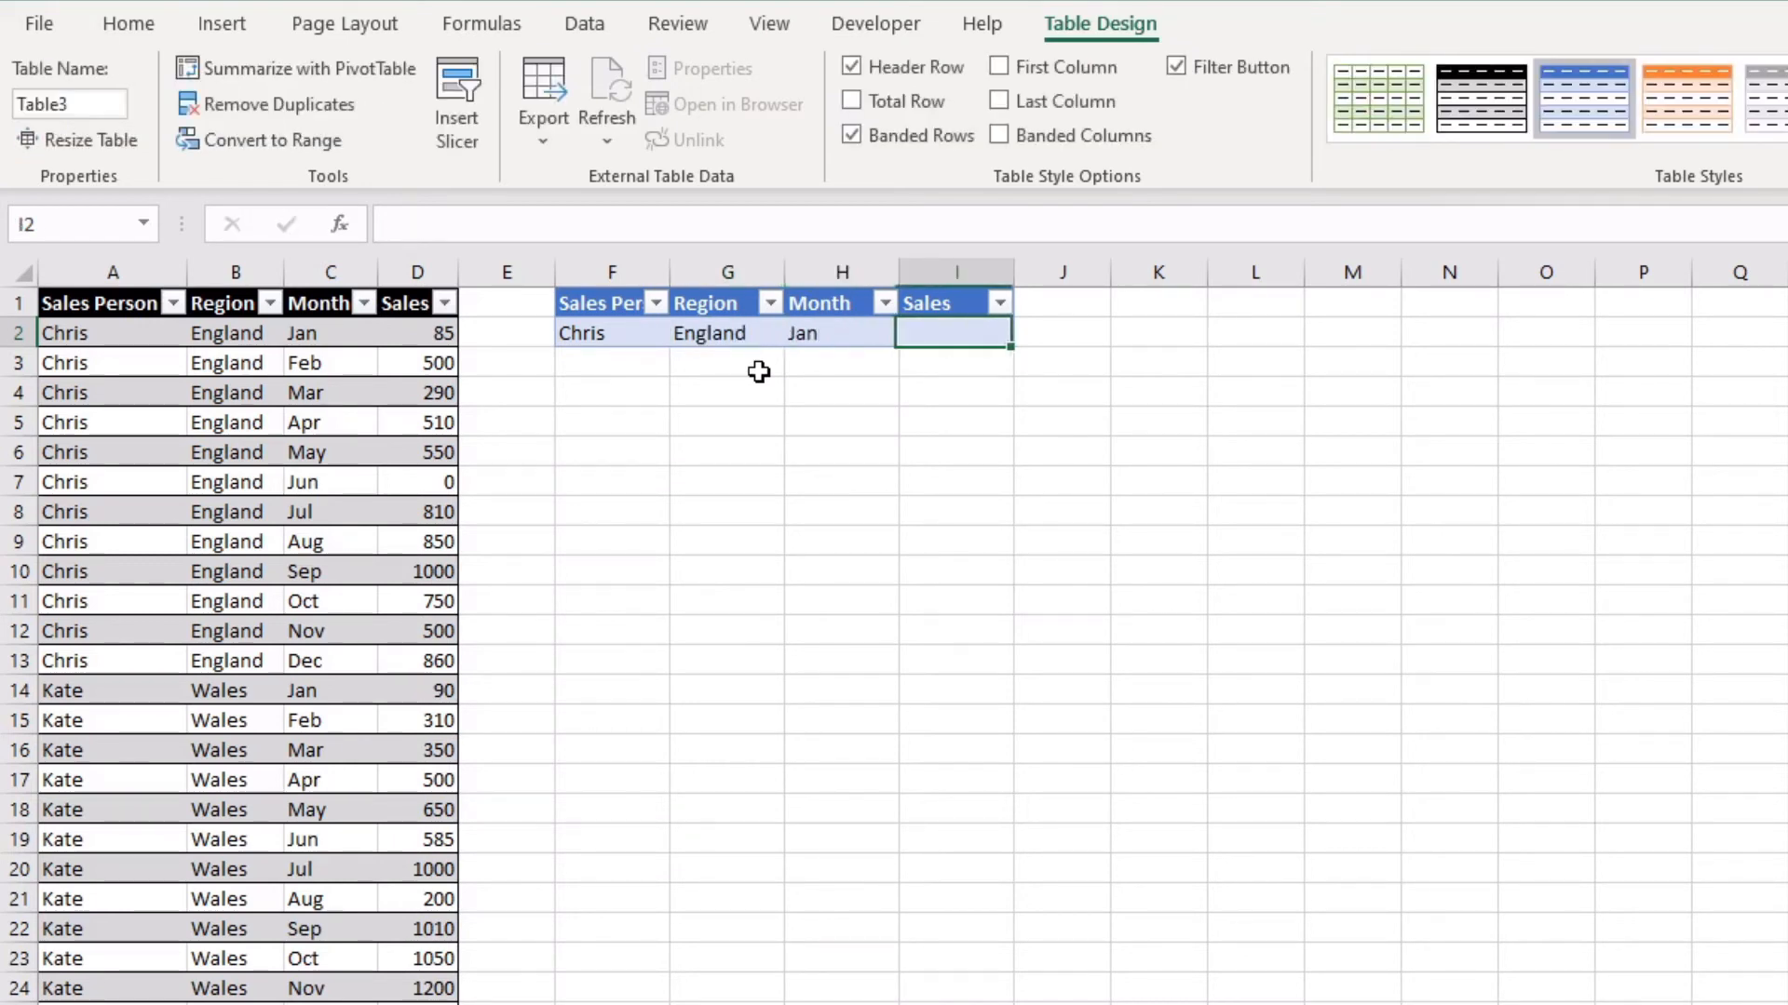
{"action": "type", "text": "85"}
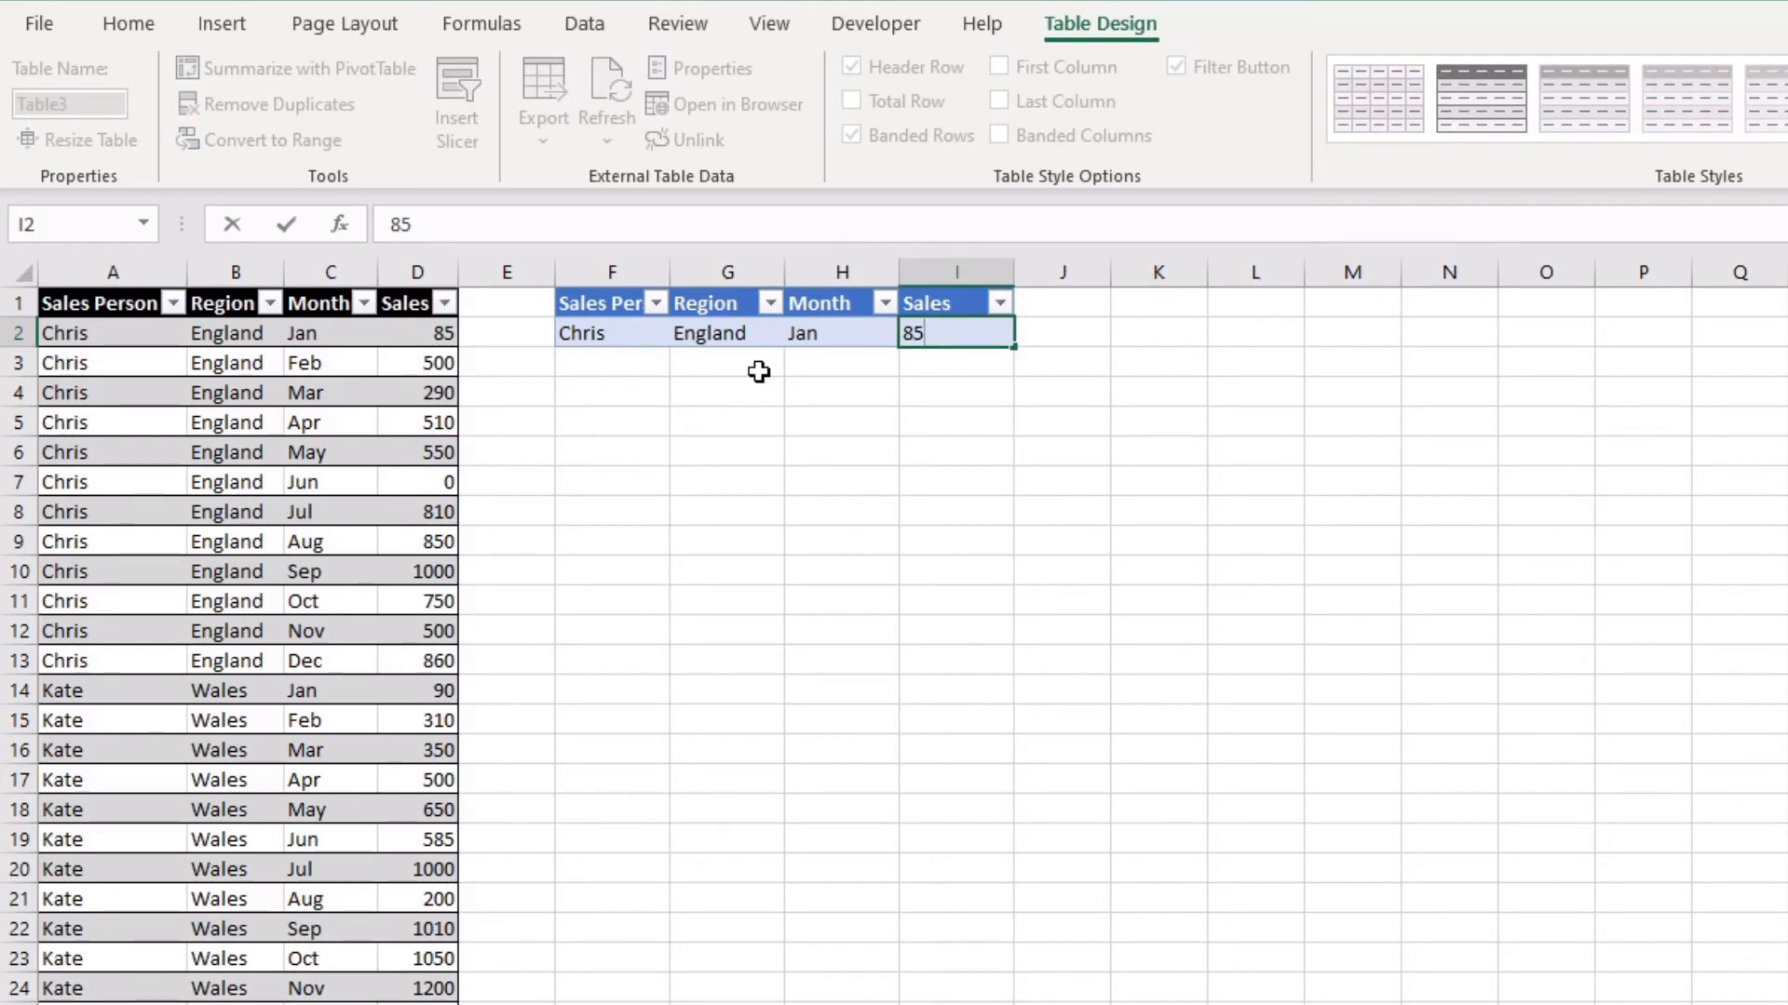
{"action": "key", "text": "Return"}
{"action": "scroll", "coordinate": [773, 391], "scroll_direction": "down", "scroll_amount": 1}
{"action": "scroll", "coordinate": [774, 391], "scroll_direction": "up", "scroll_amount": 1}
{"action": "left_click", "coordinate": [1022, 400]}
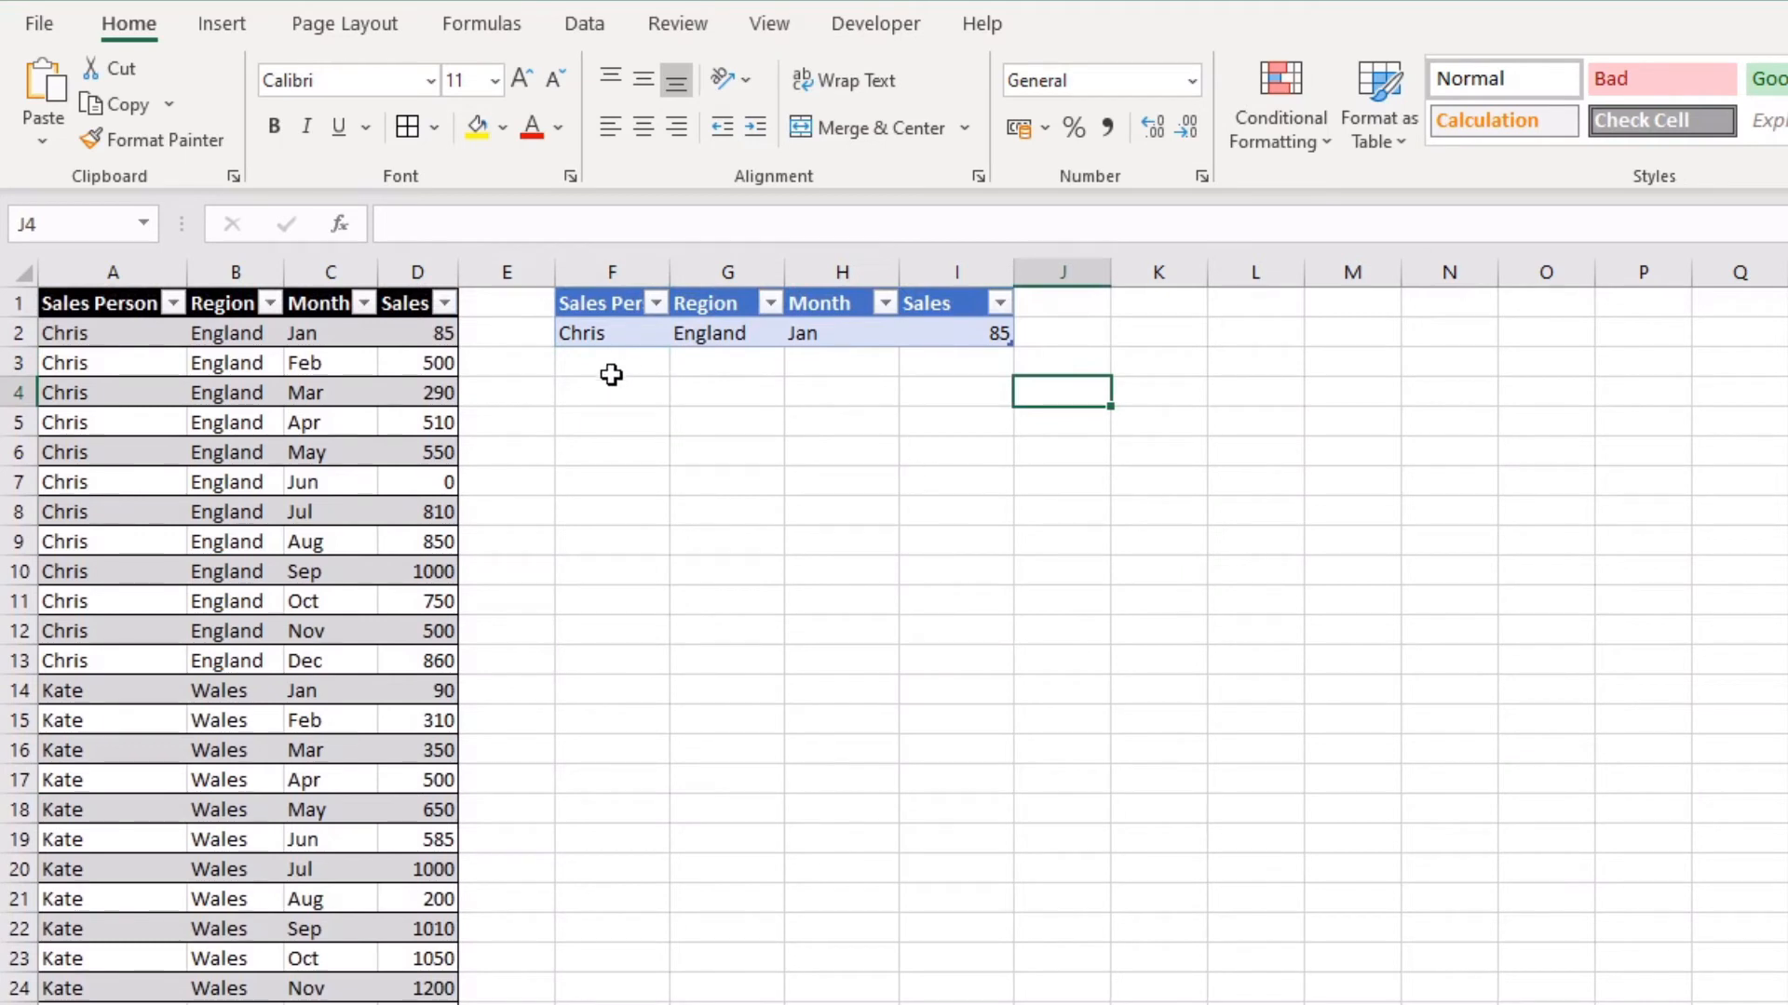
Step: Rename the new blue table as Sales_Table_2
{"action": "left_click", "coordinate": [610, 337]}
{"action": "left_click", "coordinate": [1085, 25]}
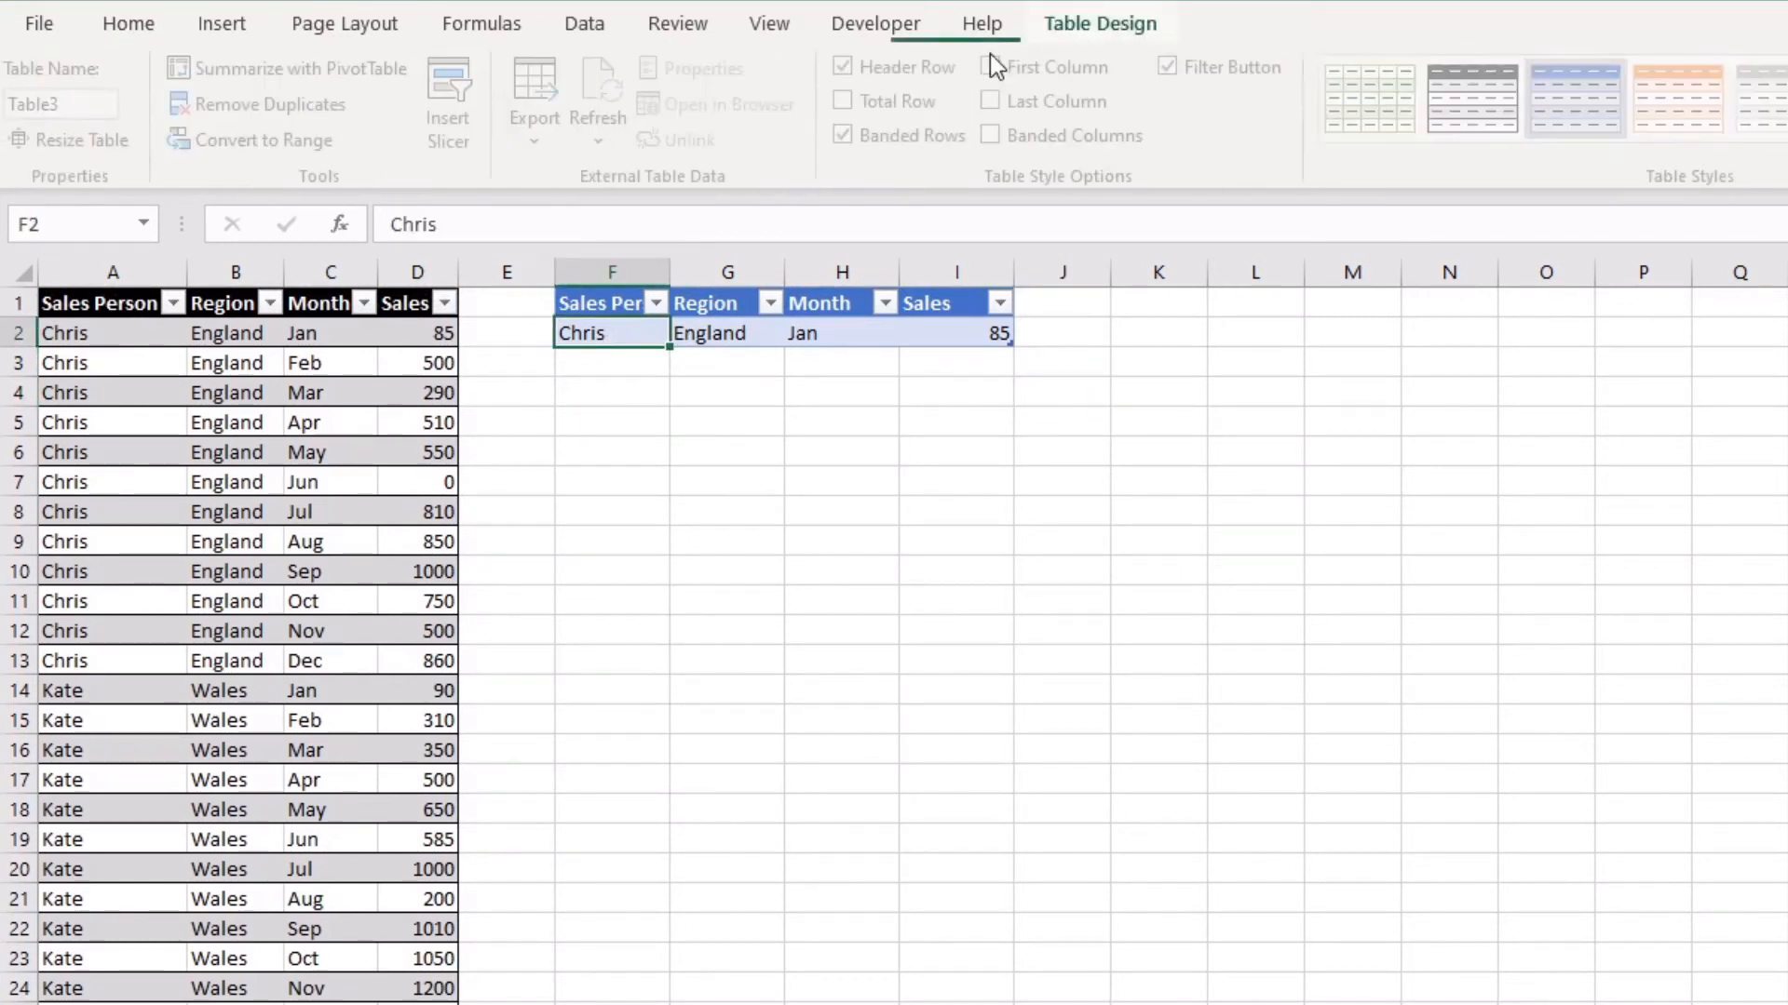
{"action": "left_click", "coordinate": [104, 109]}
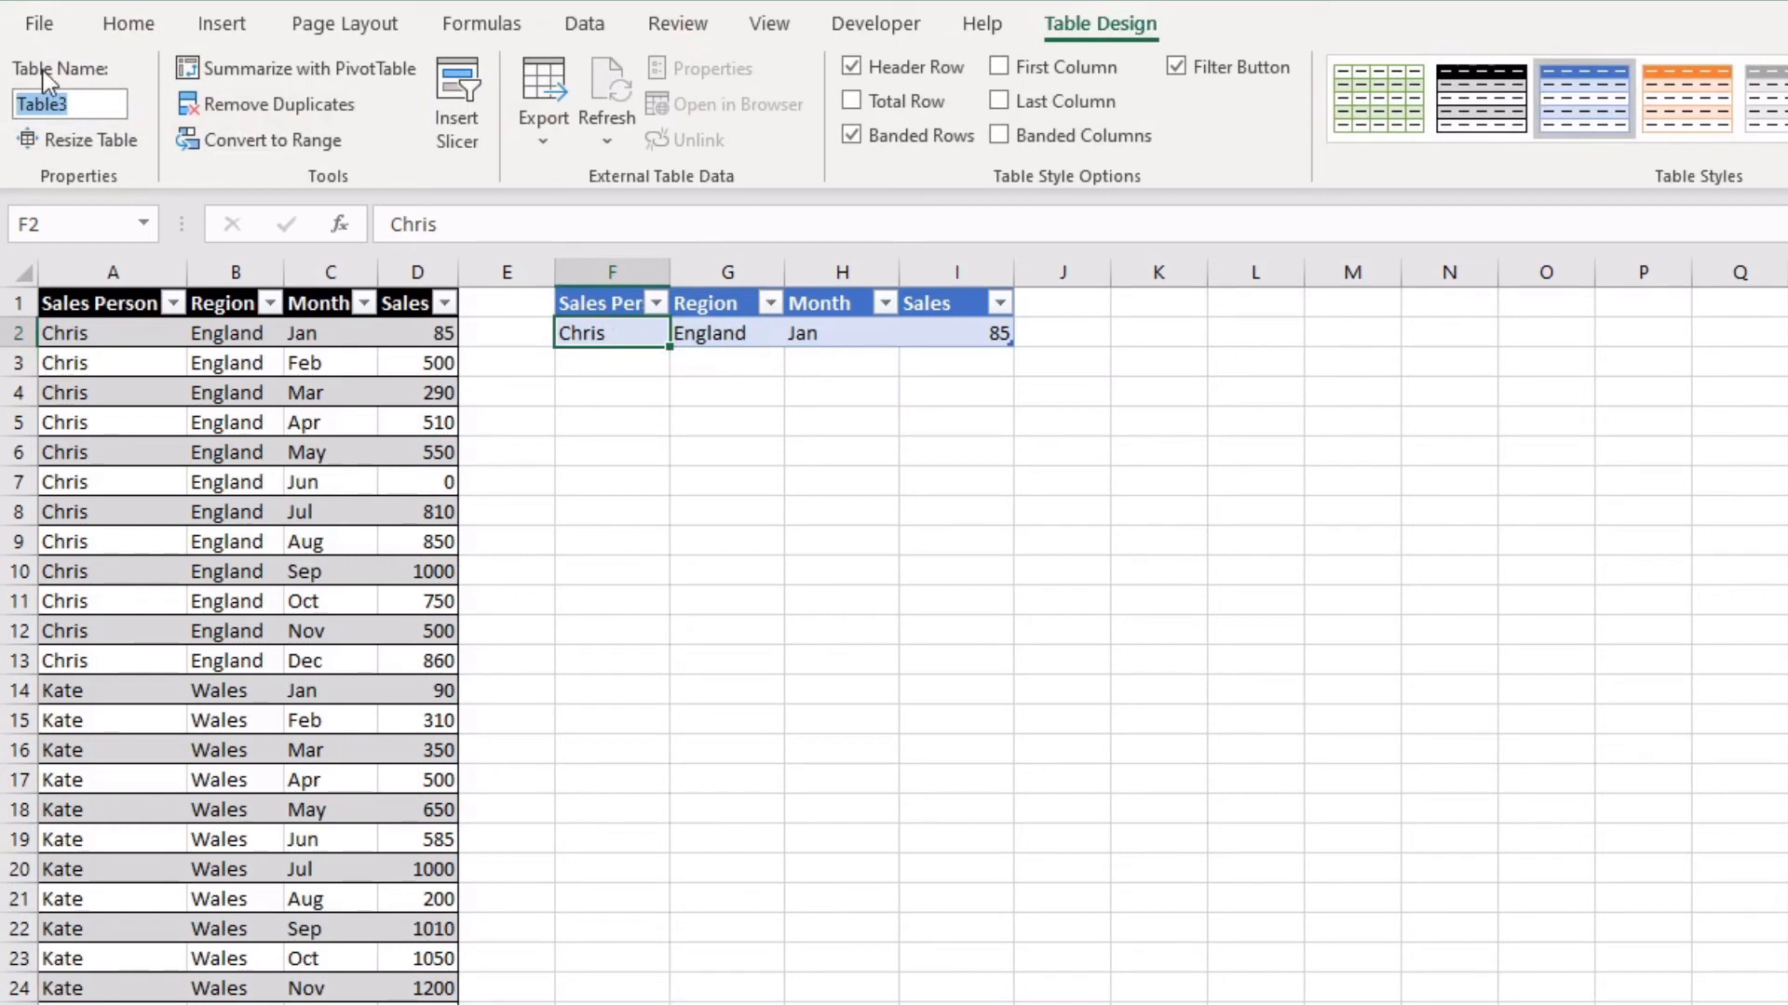
{"action": "type", "text": "Sale"}
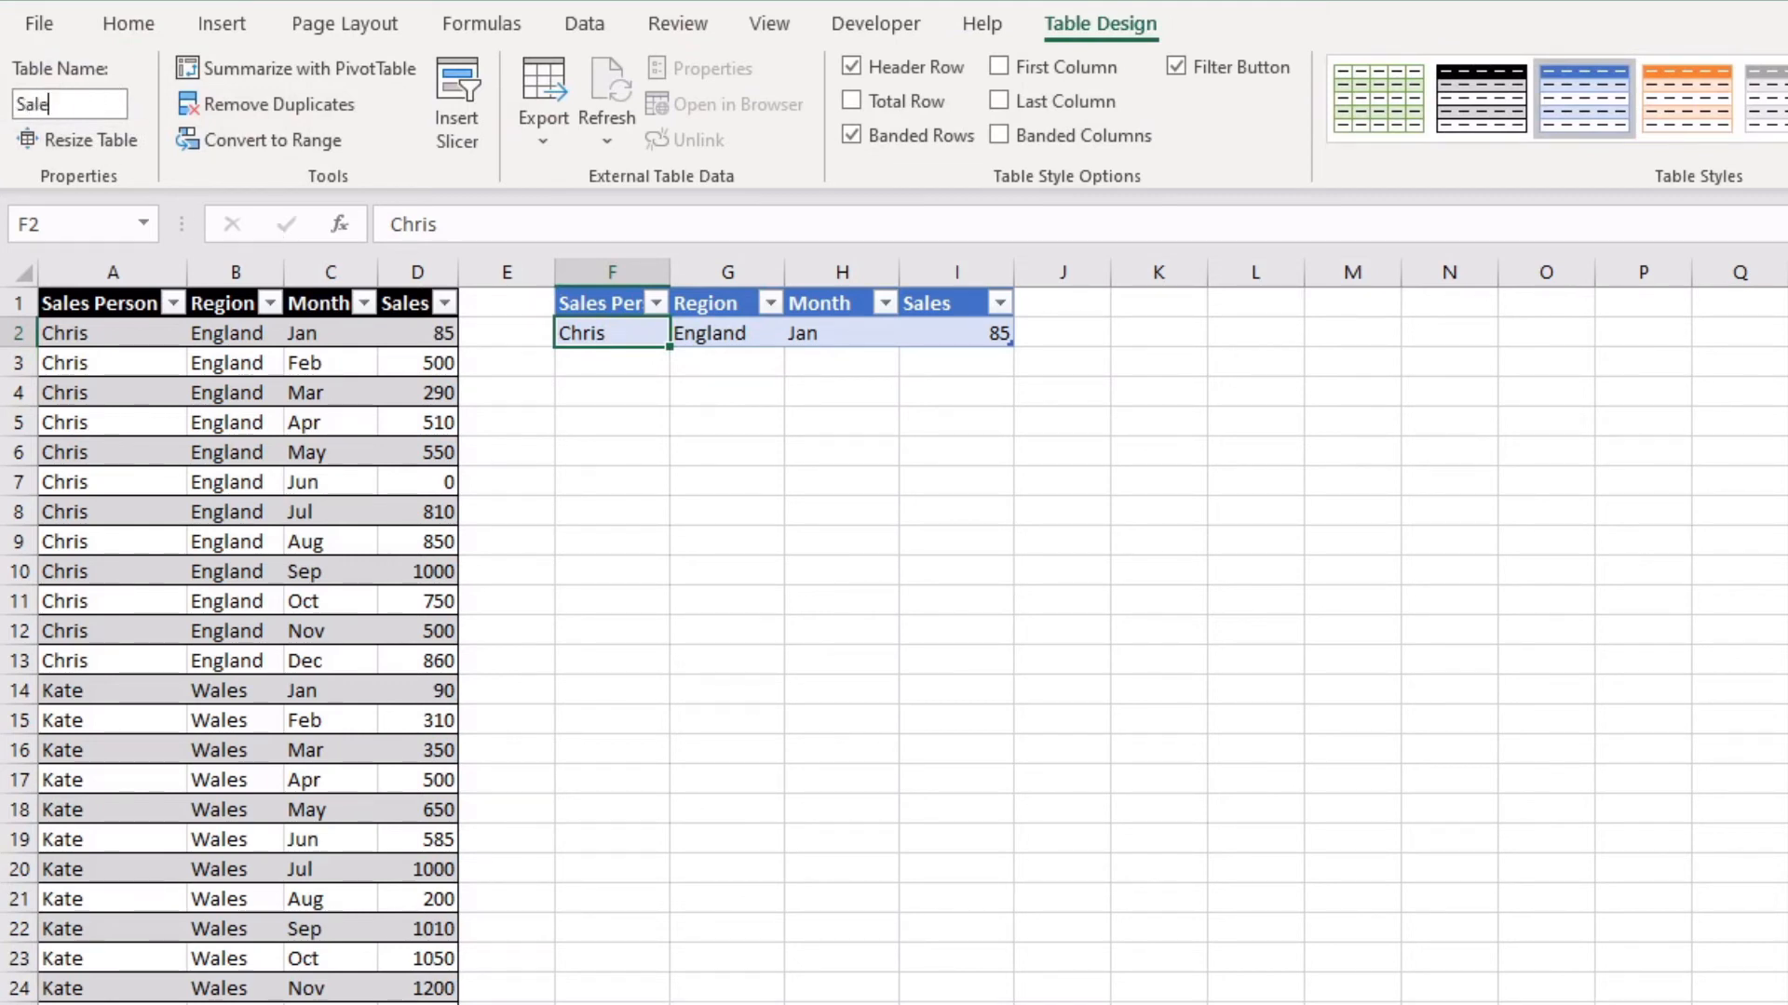
{"action": "type", "text": "s_Table_2"}
{"action": "key", "text": "Return"}
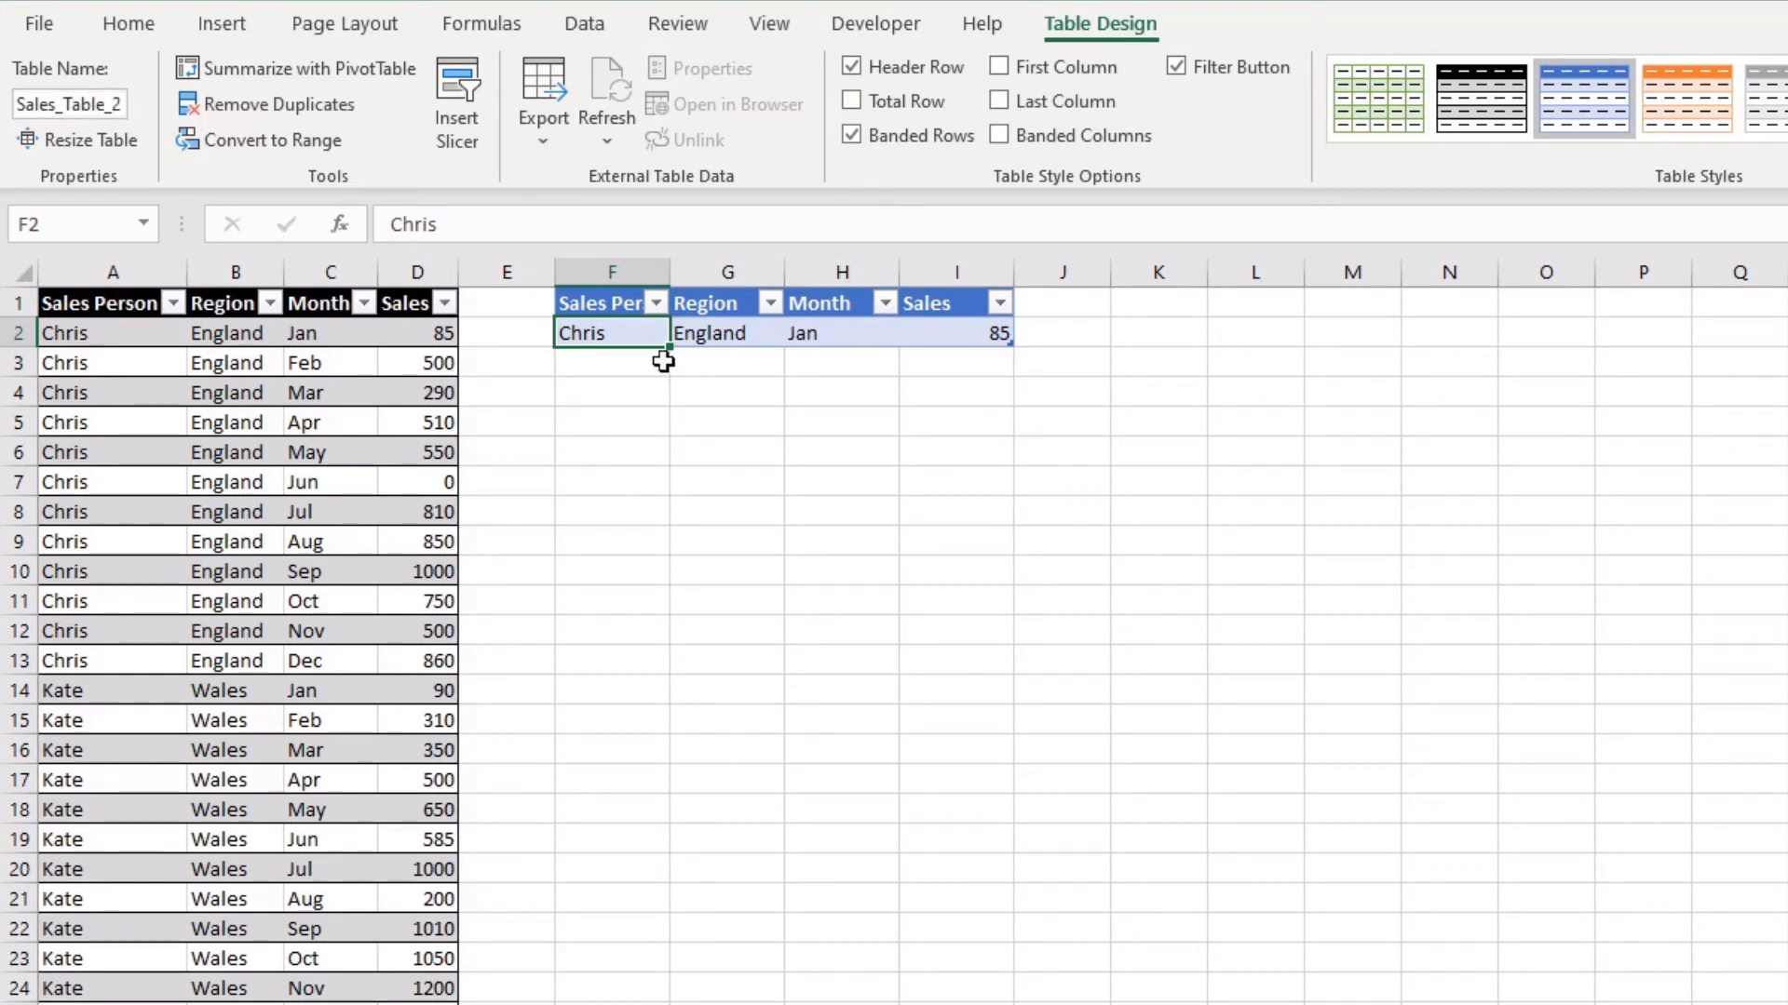
{"action": "left_click", "coordinate": [635, 365]}
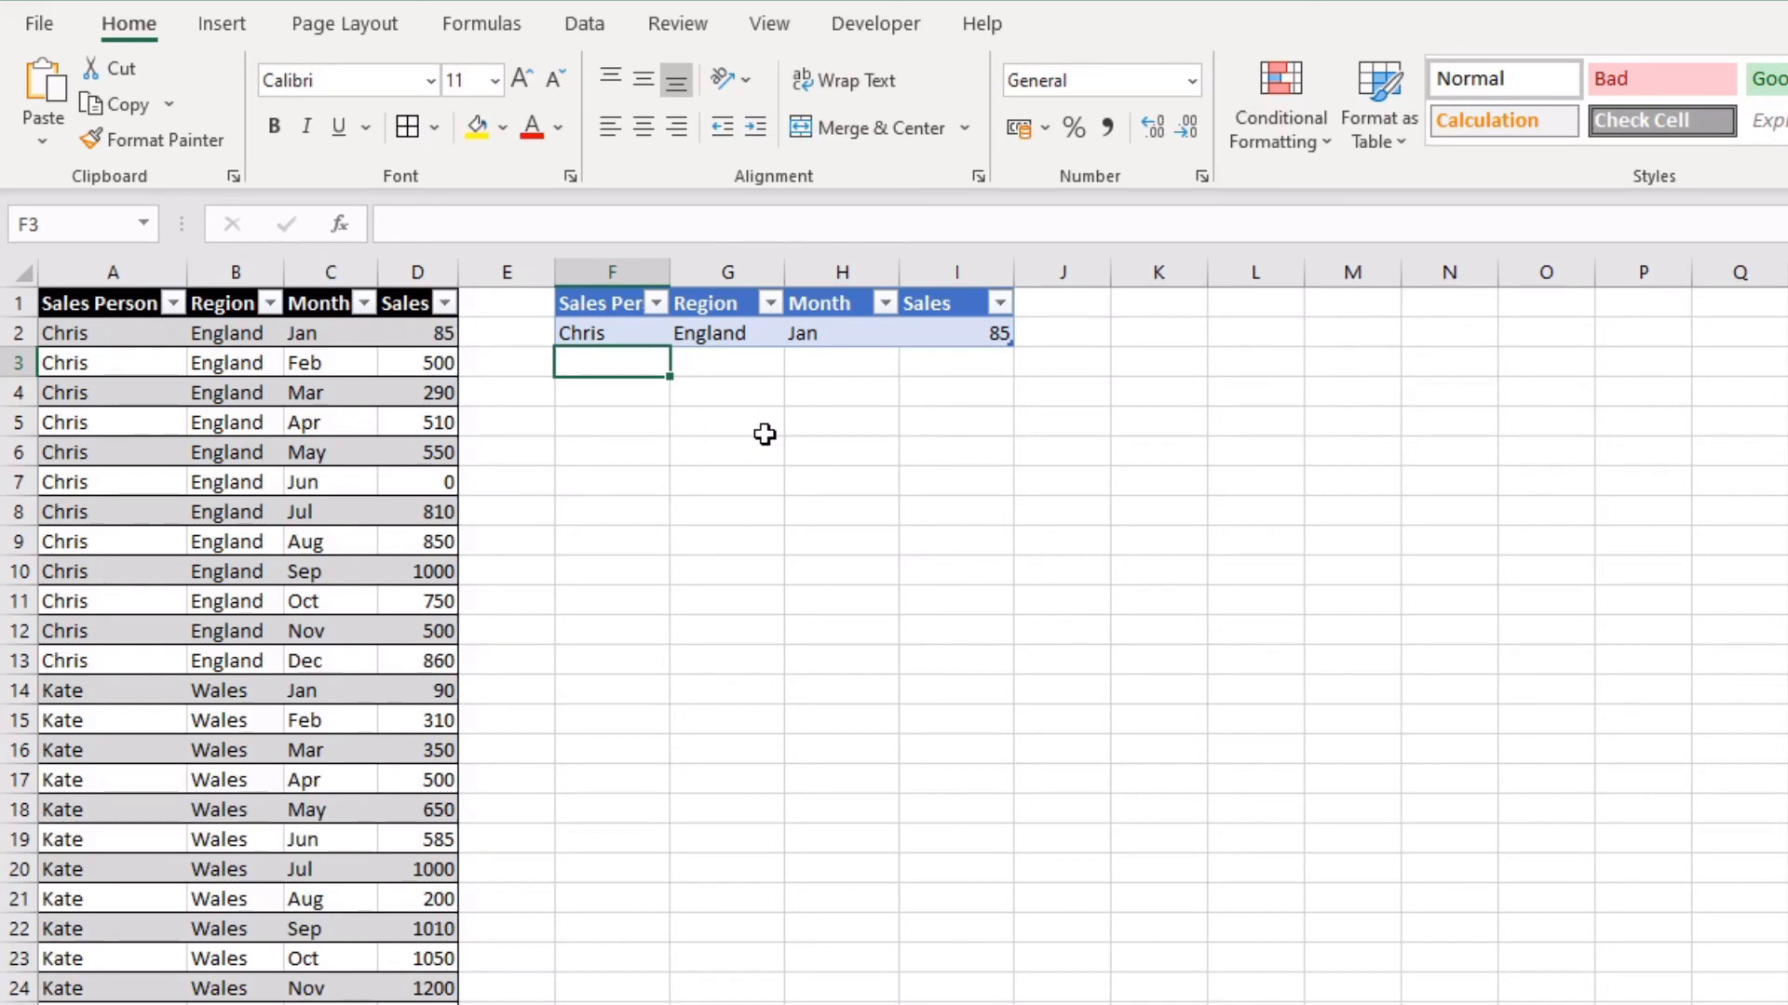
{"action": "left_click", "coordinate": [587, 391]}
{"action": "left_click", "coordinate": [598, 361]}
{"action": "left_click", "coordinate": [608, 335]}
{"action": "left_click", "coordinate": [599, 365]}
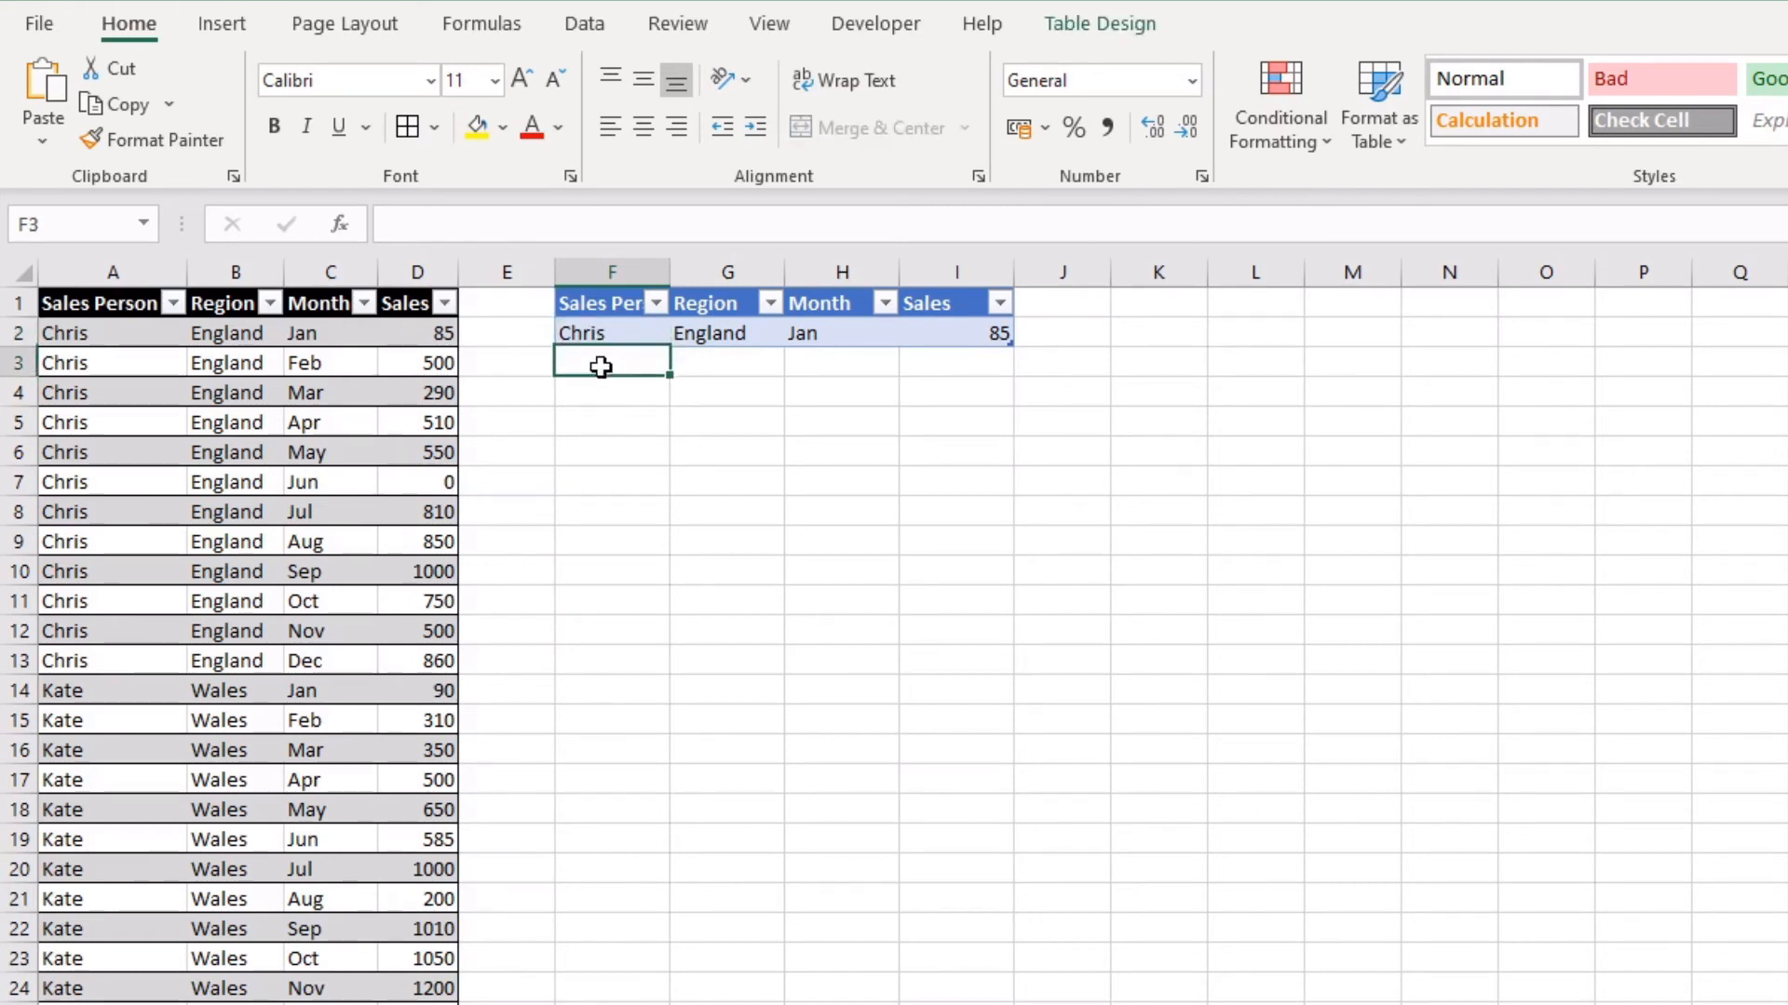
{"action": "left_click", "coordinate": [640, 328]}
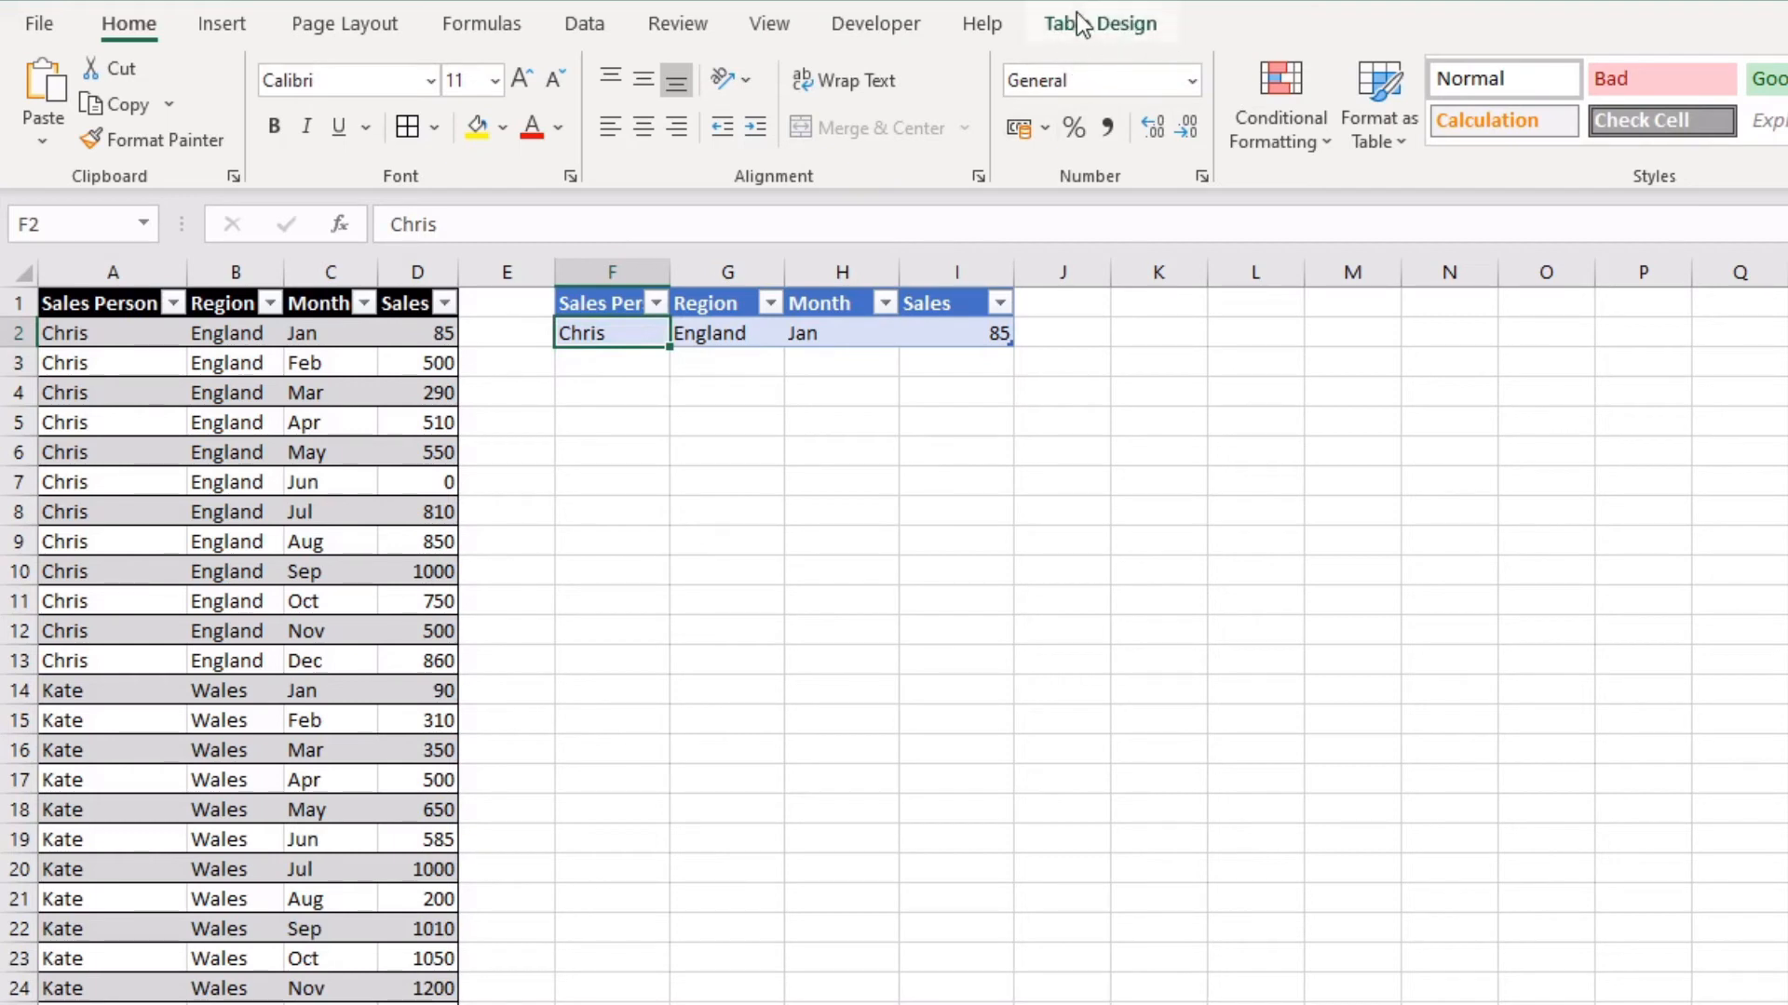
Step: Add a second record in row 3, directly below the blue table, with the same salesperson's name, England, Feb and 500
{"action": "left_click", "coordinate": [642, 354]}
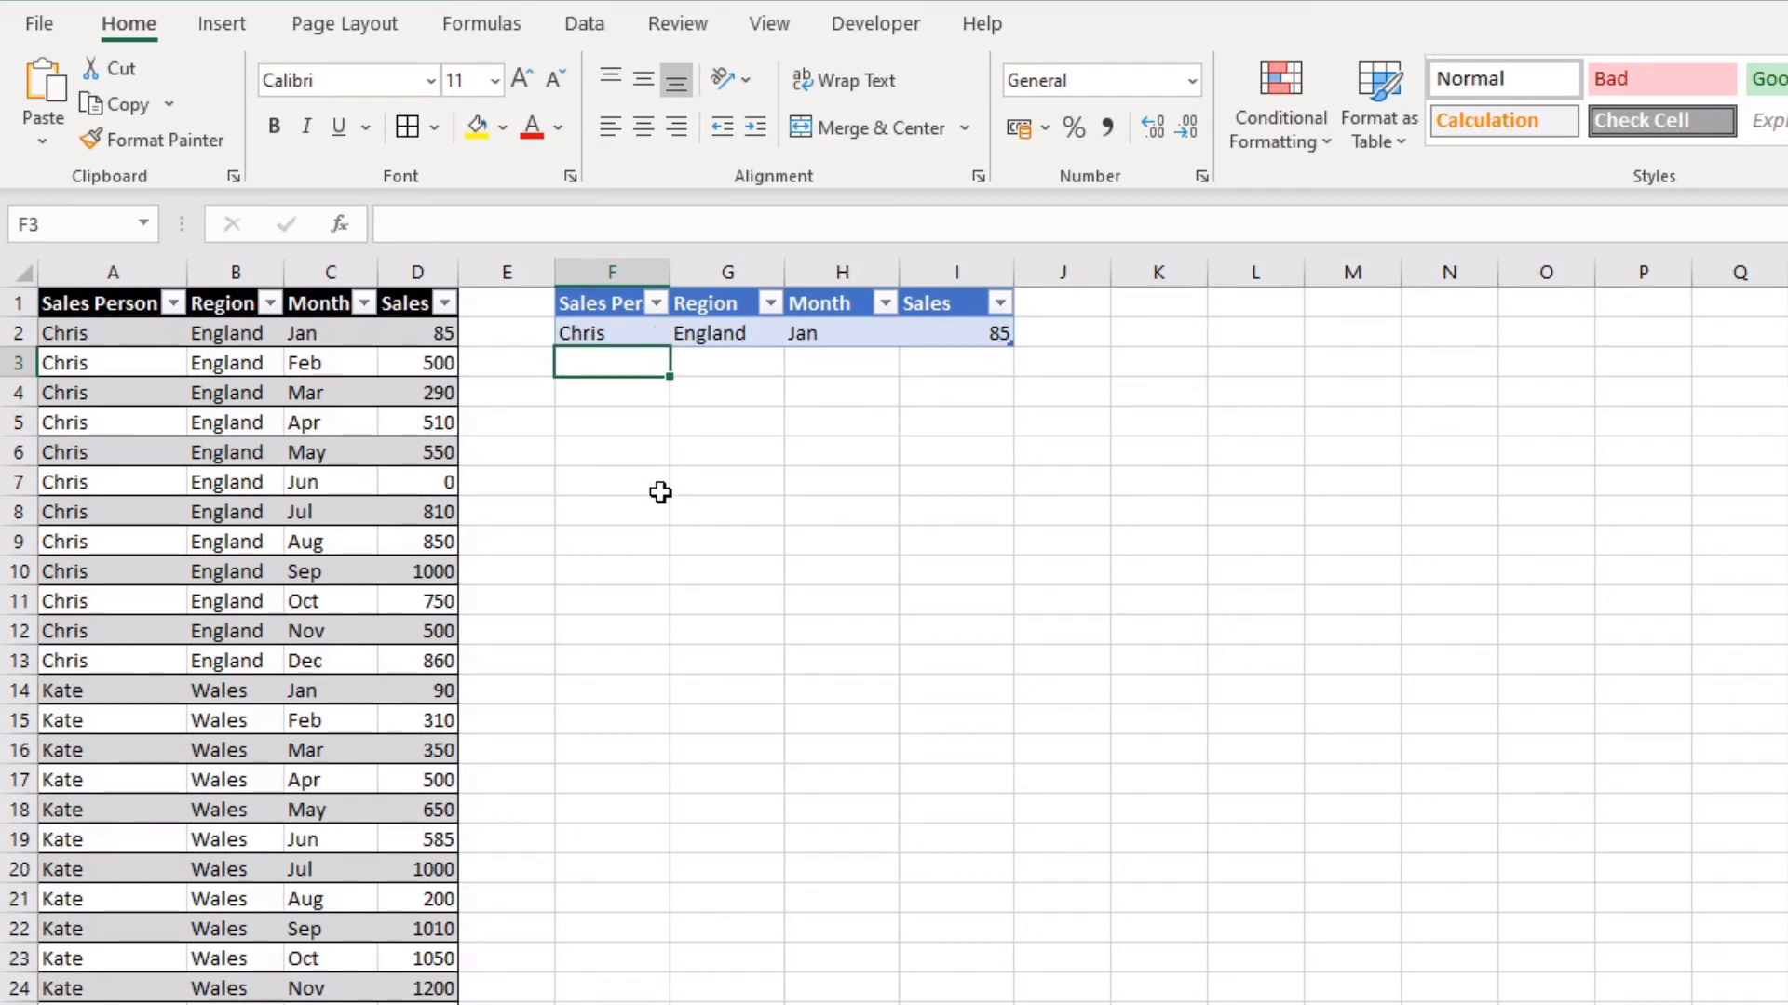
{"action": "type", "text": "Chris"}
{"action": "key", "text": "Tab"}
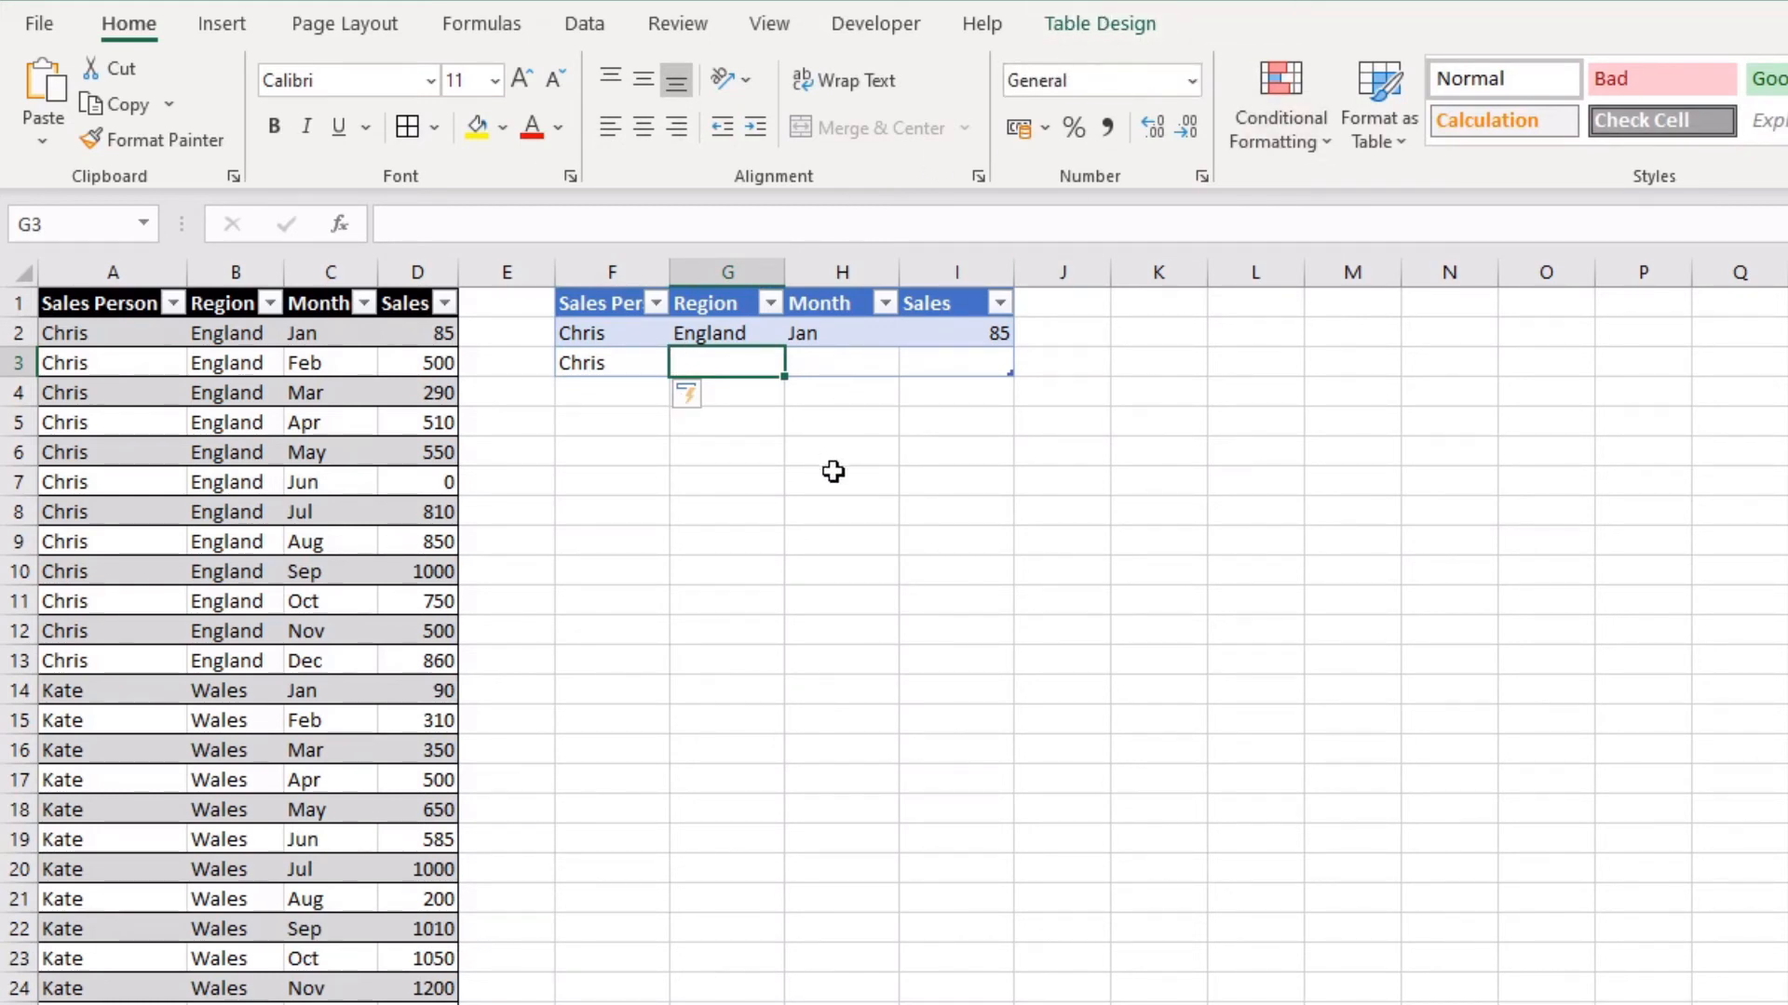
{"action": "type", "text": "England"}
{"action": "key", "text": "Tab"}
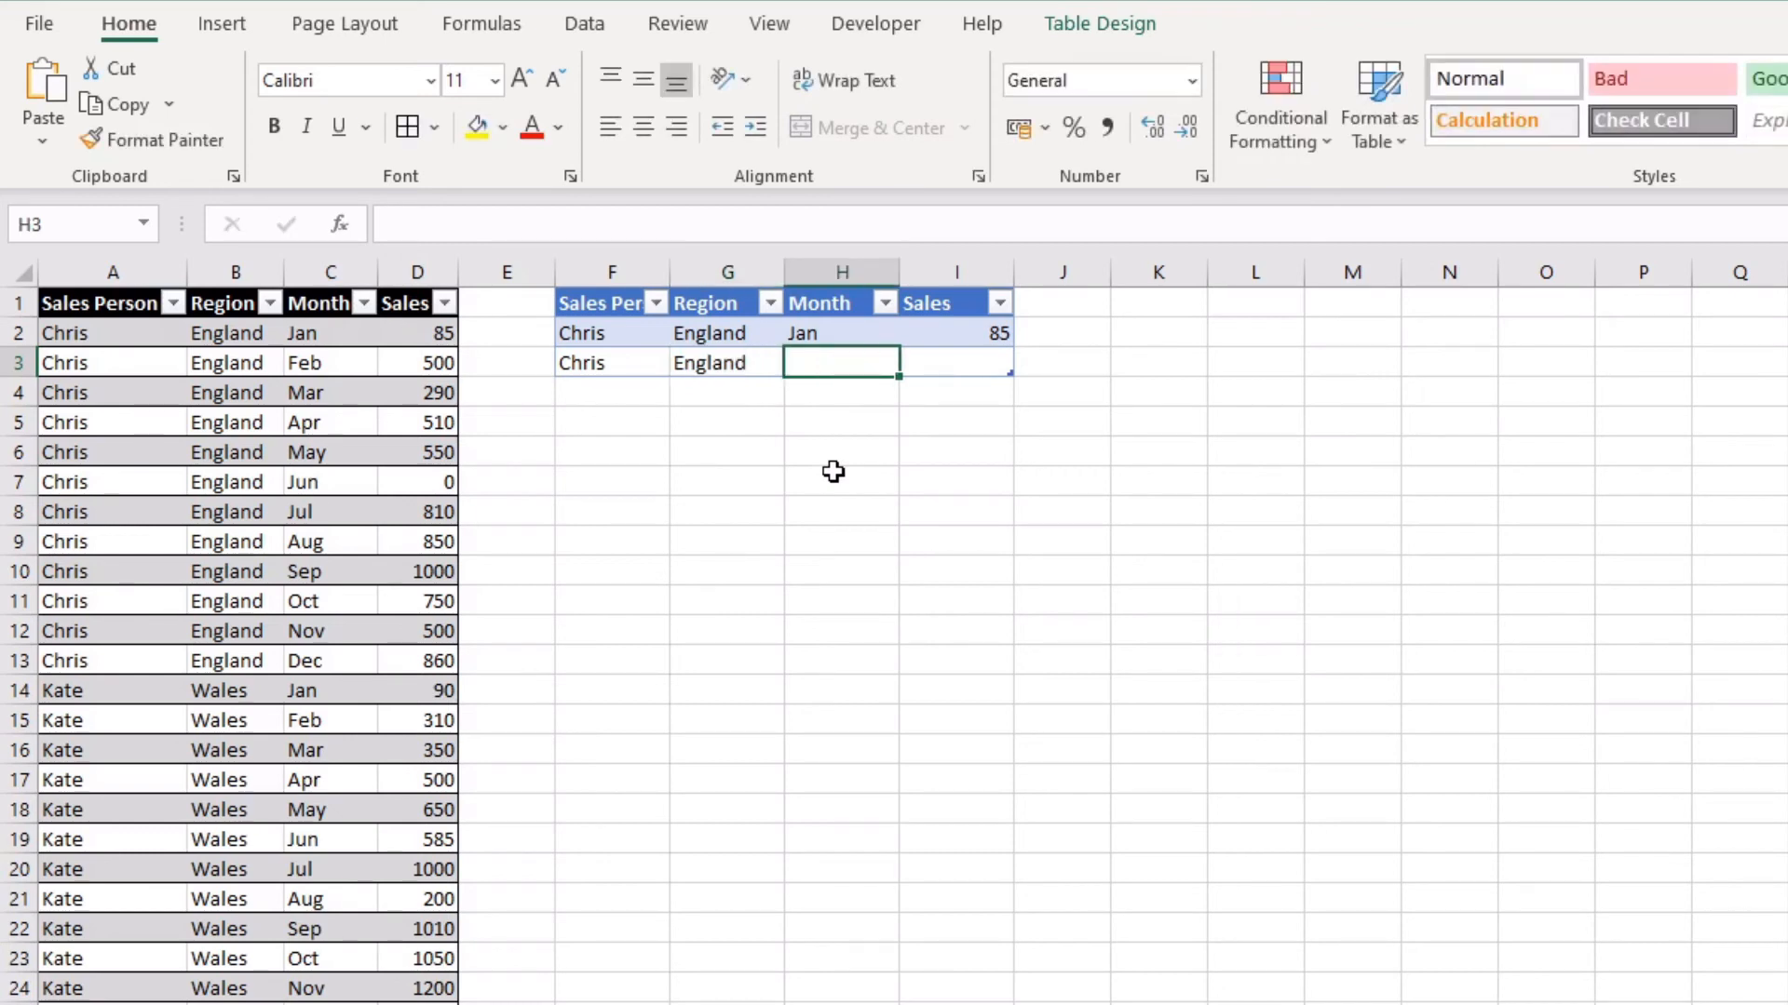
{"action": "type", "text": "Feb"}
{"action": "key", "text": "Tab"}
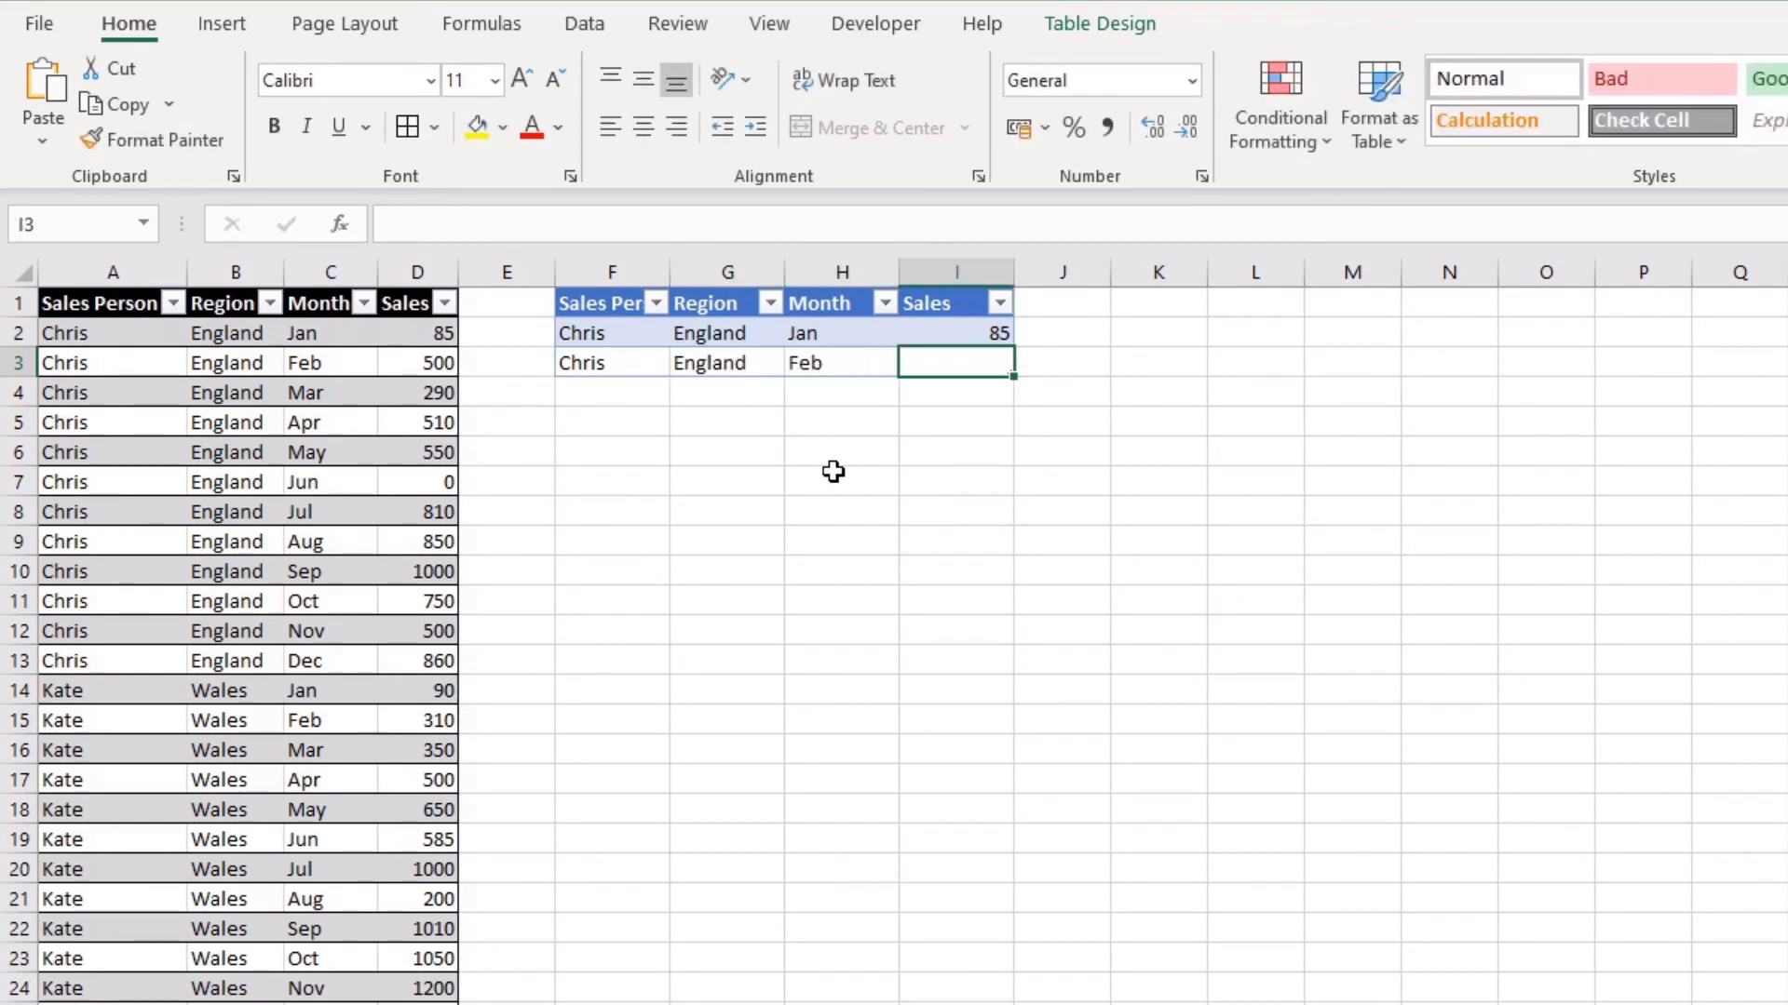
{"action": "type", "text": "500"}
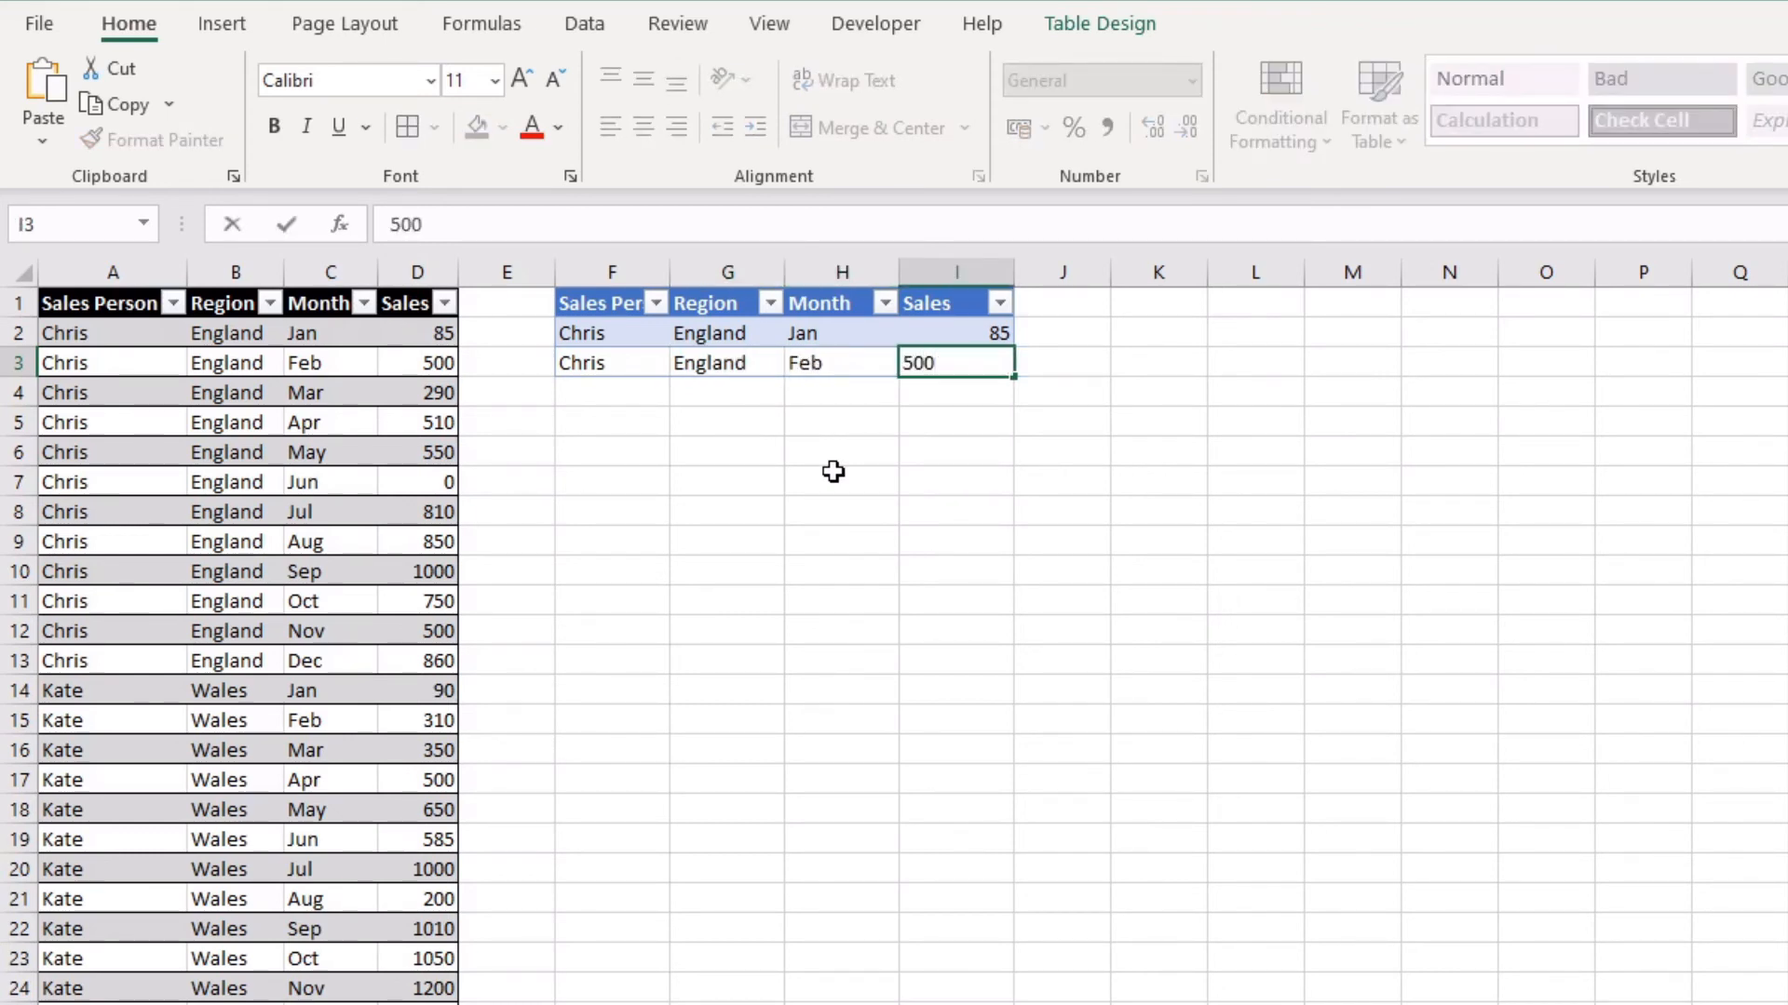
{"action": "key", "text": "Return"}
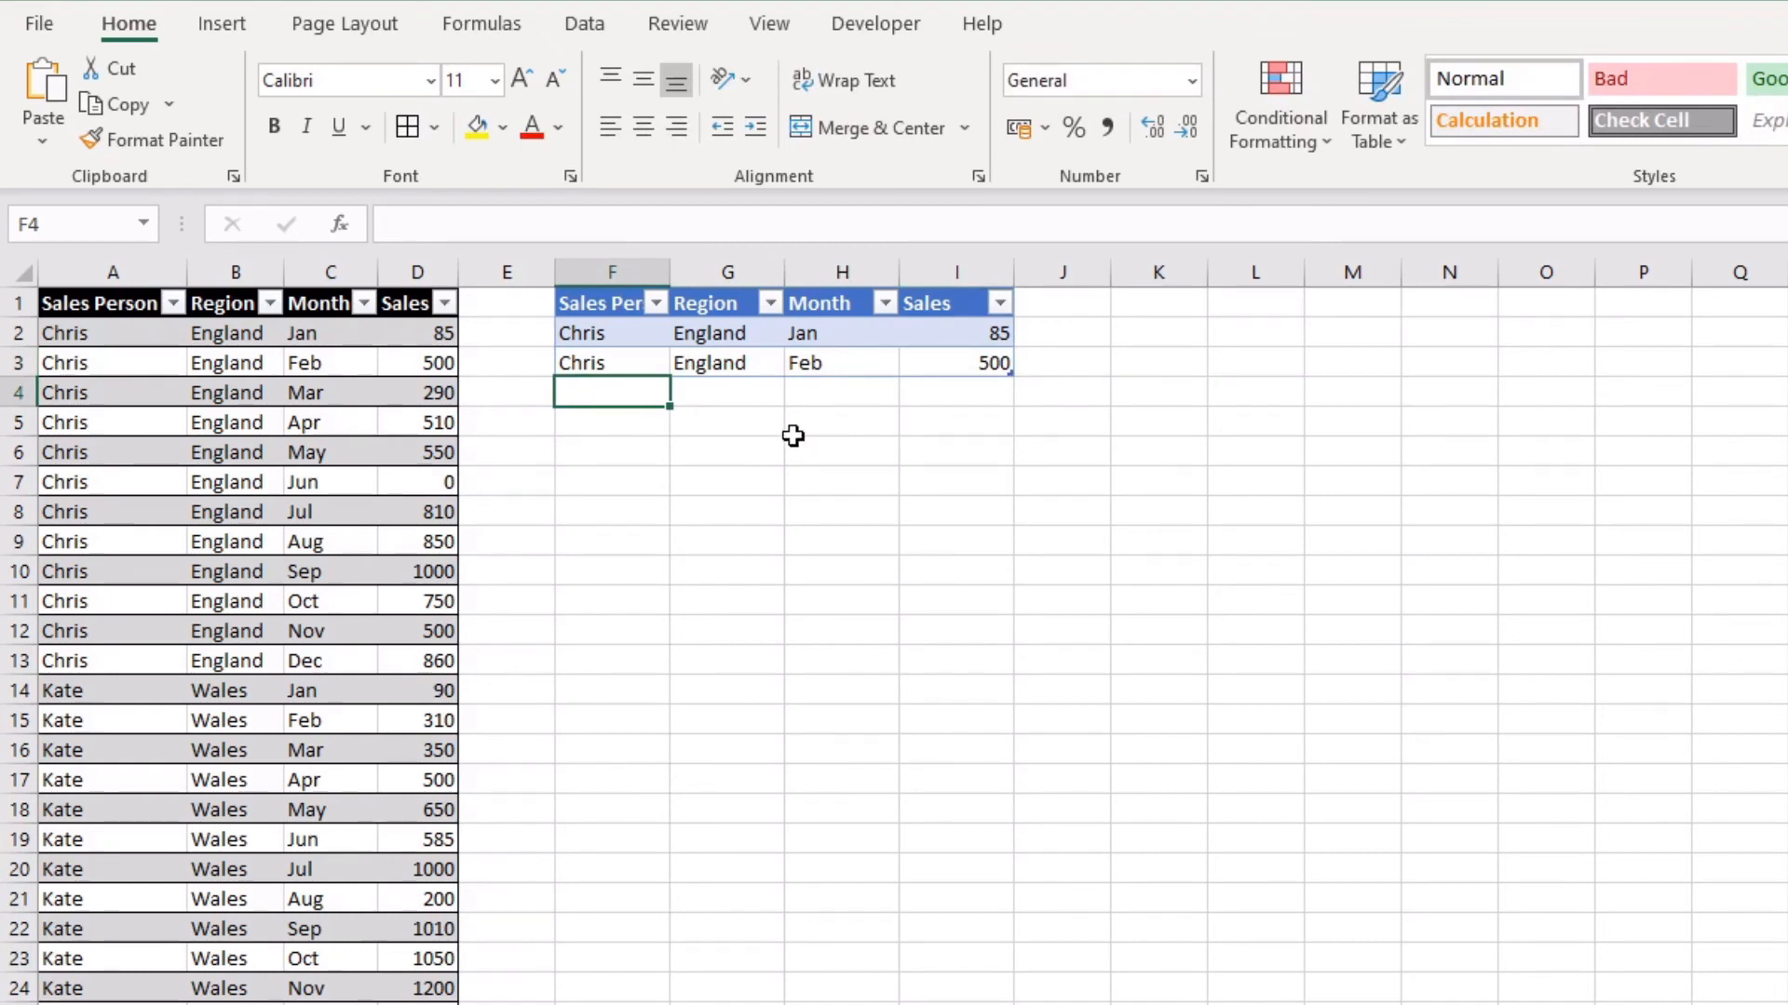
{"action": "left_click", "coordinate": [693, 365]}
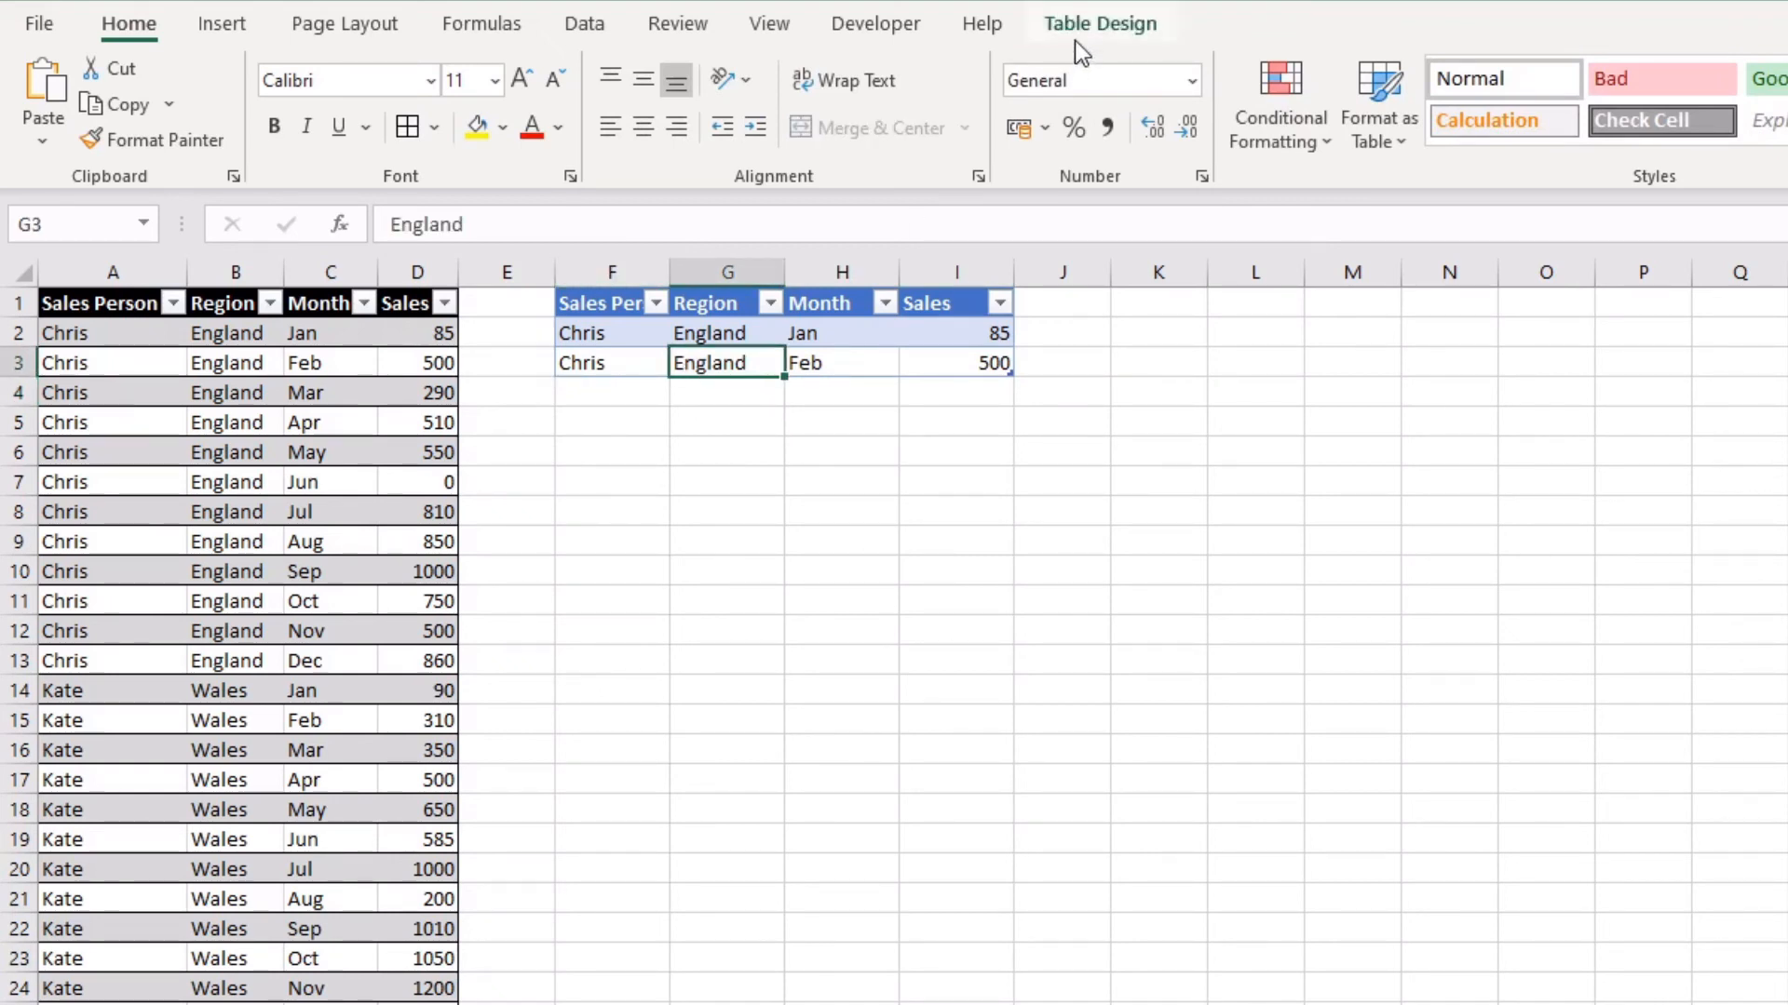
Step: Add a third record in row 4 below the blue table with the same salesperson's name, England, Mar and 290
{"action": "left_click", "coordinate": [620, 386]}
{"action": "type", "text": "Chris"}
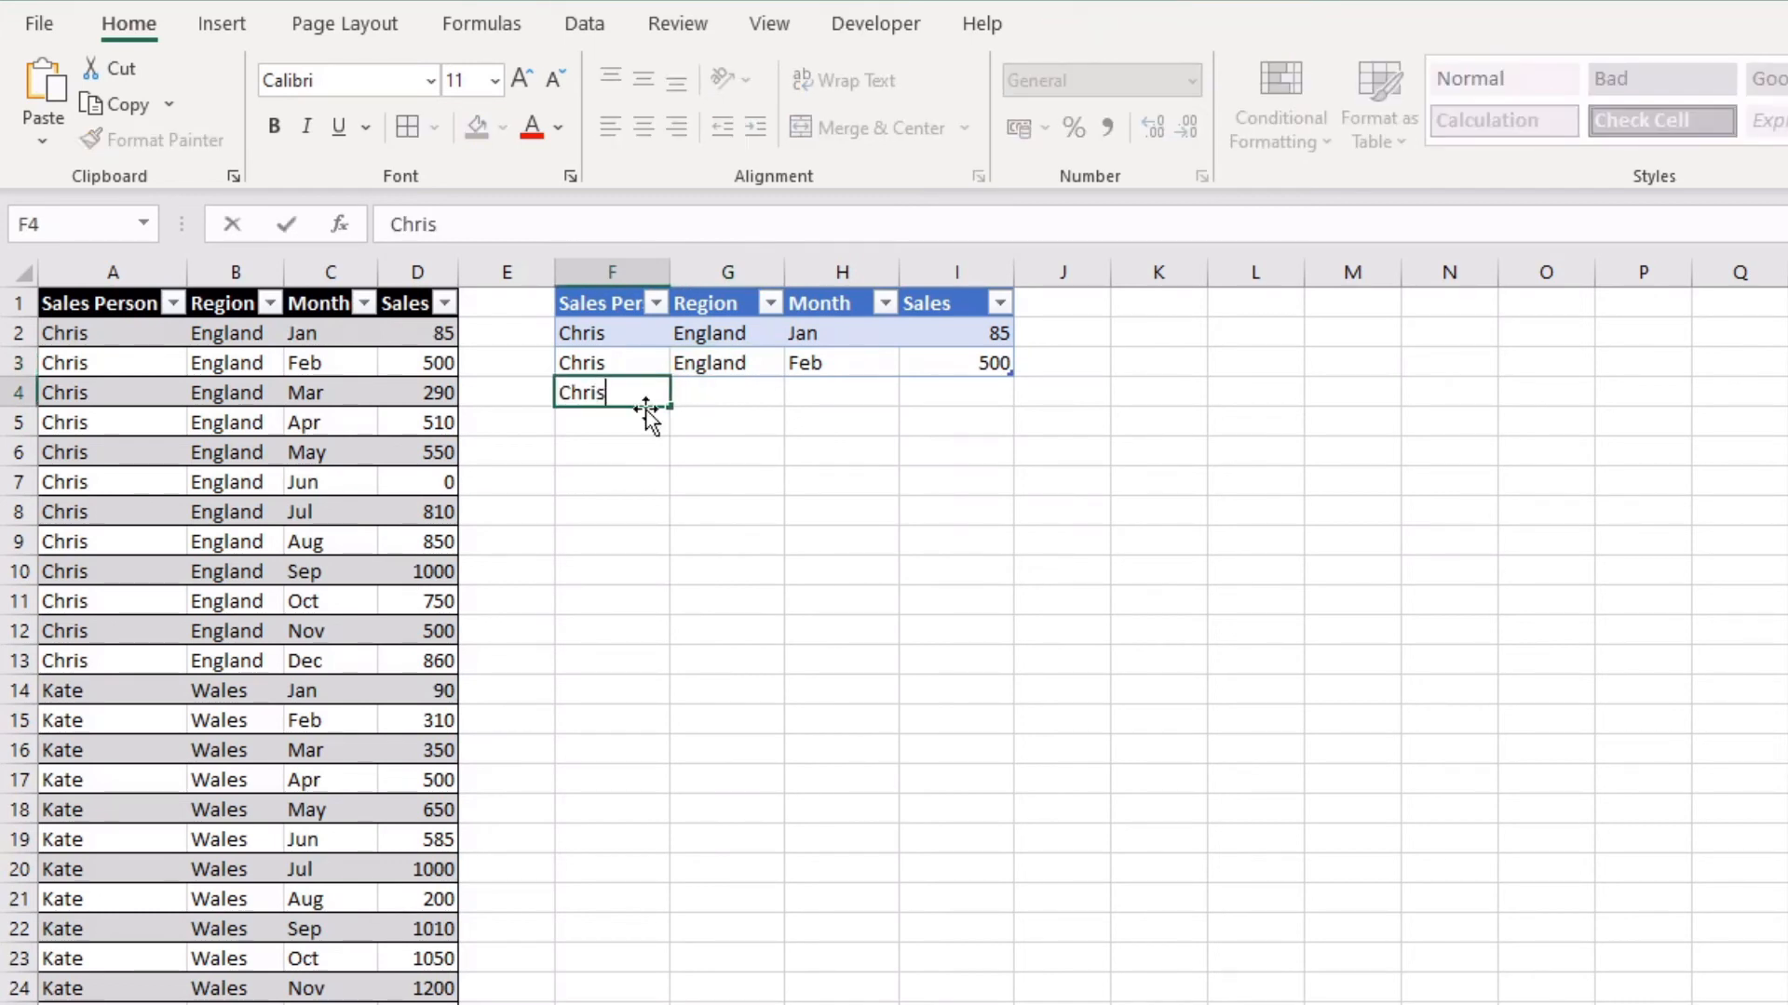
{"action": "key", "text": "Tab"}
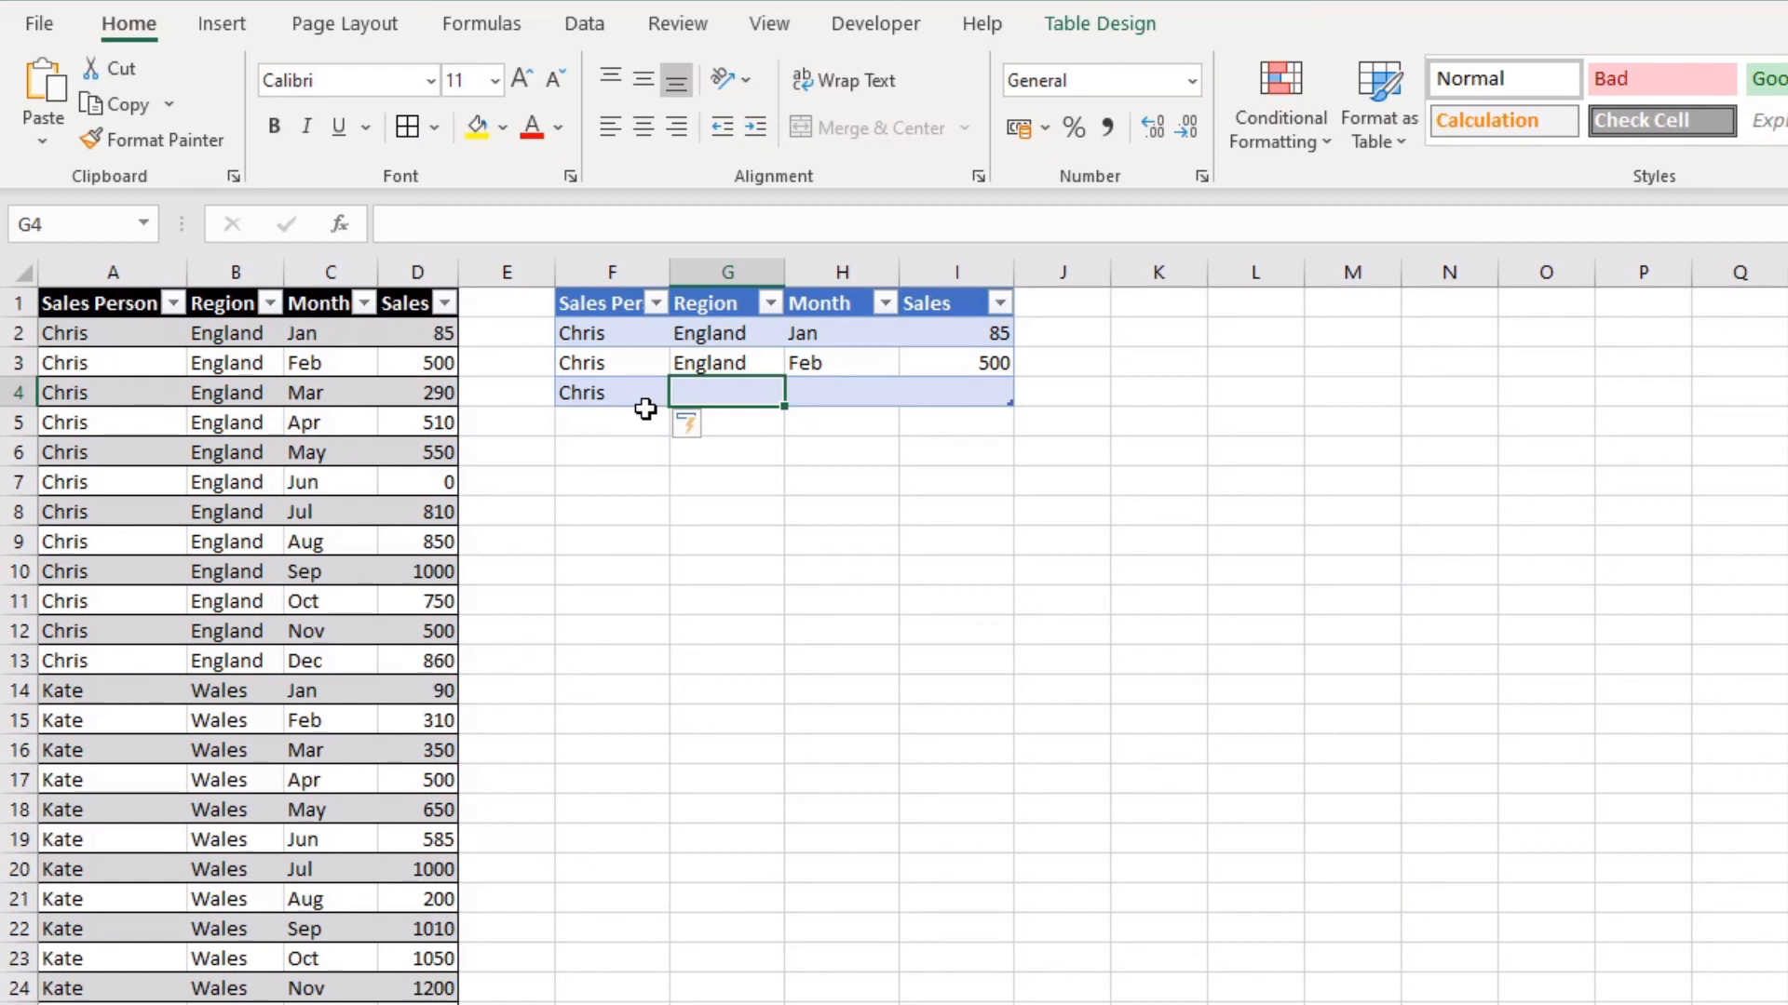
{"action": "type", "text": "England"}
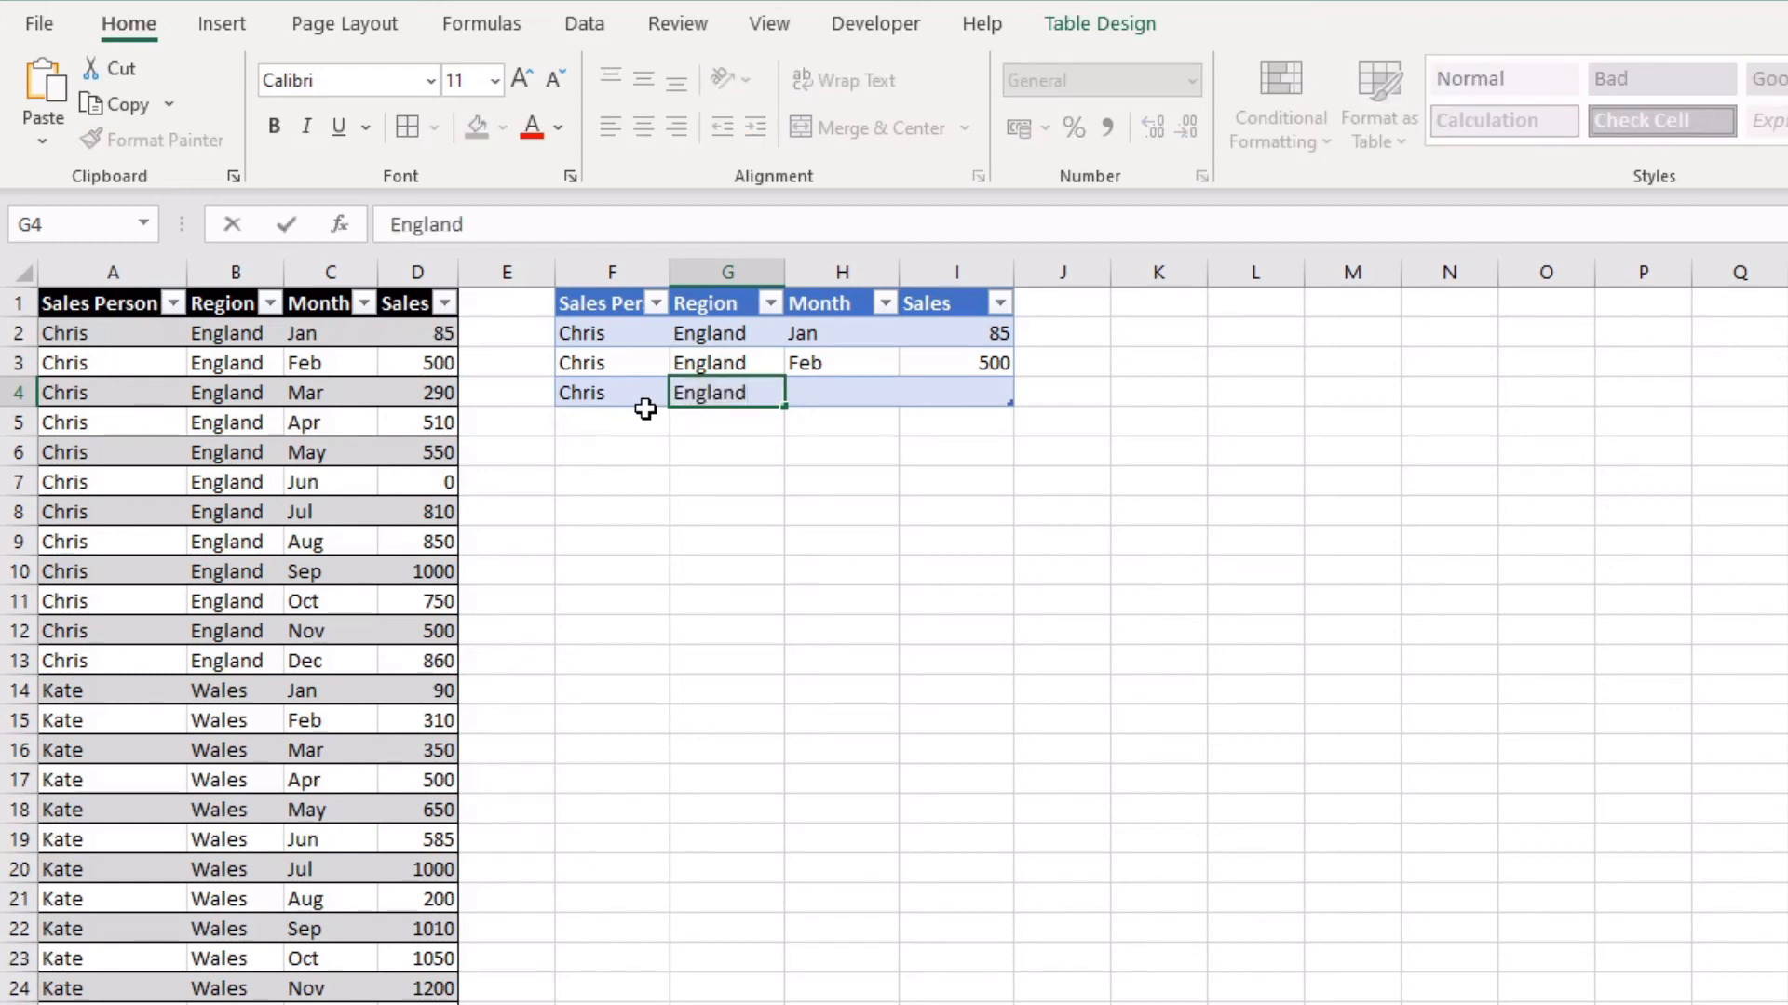
{"action": "key", "text": "Tab"}
{"action": "type", "text": "Mar"}
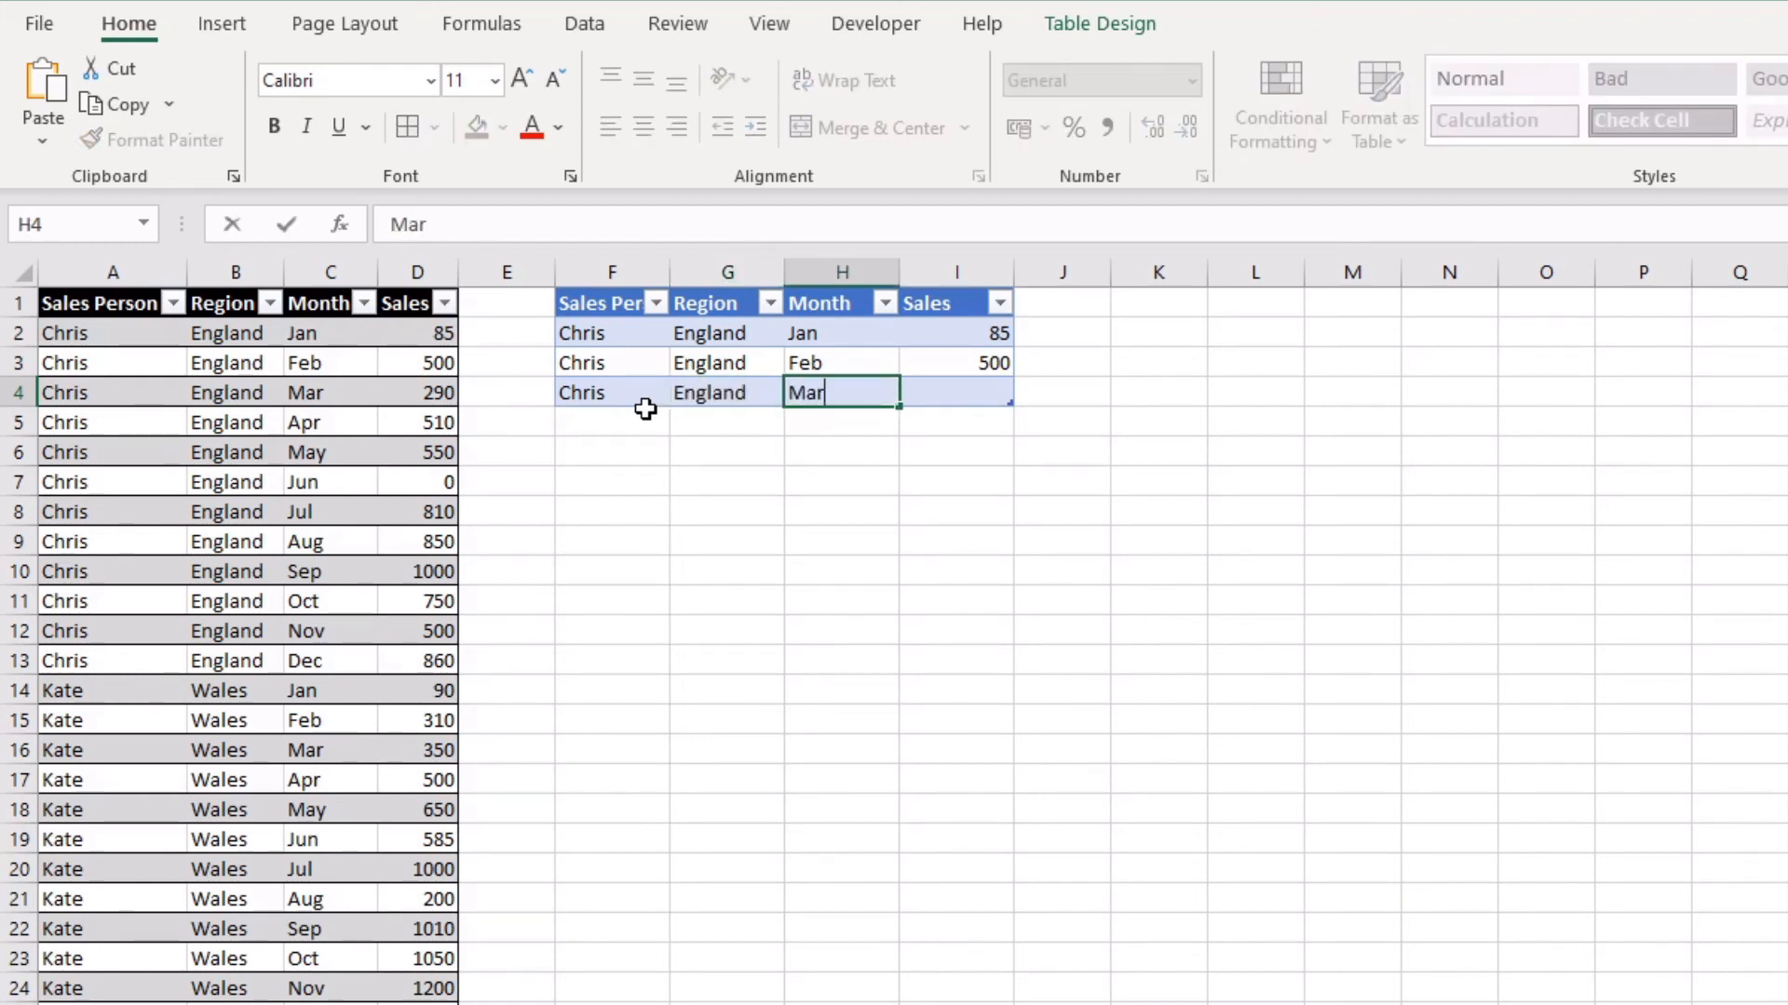
{"action": "key", "text": "Tab"}
{"action": "type", "text": "290"}
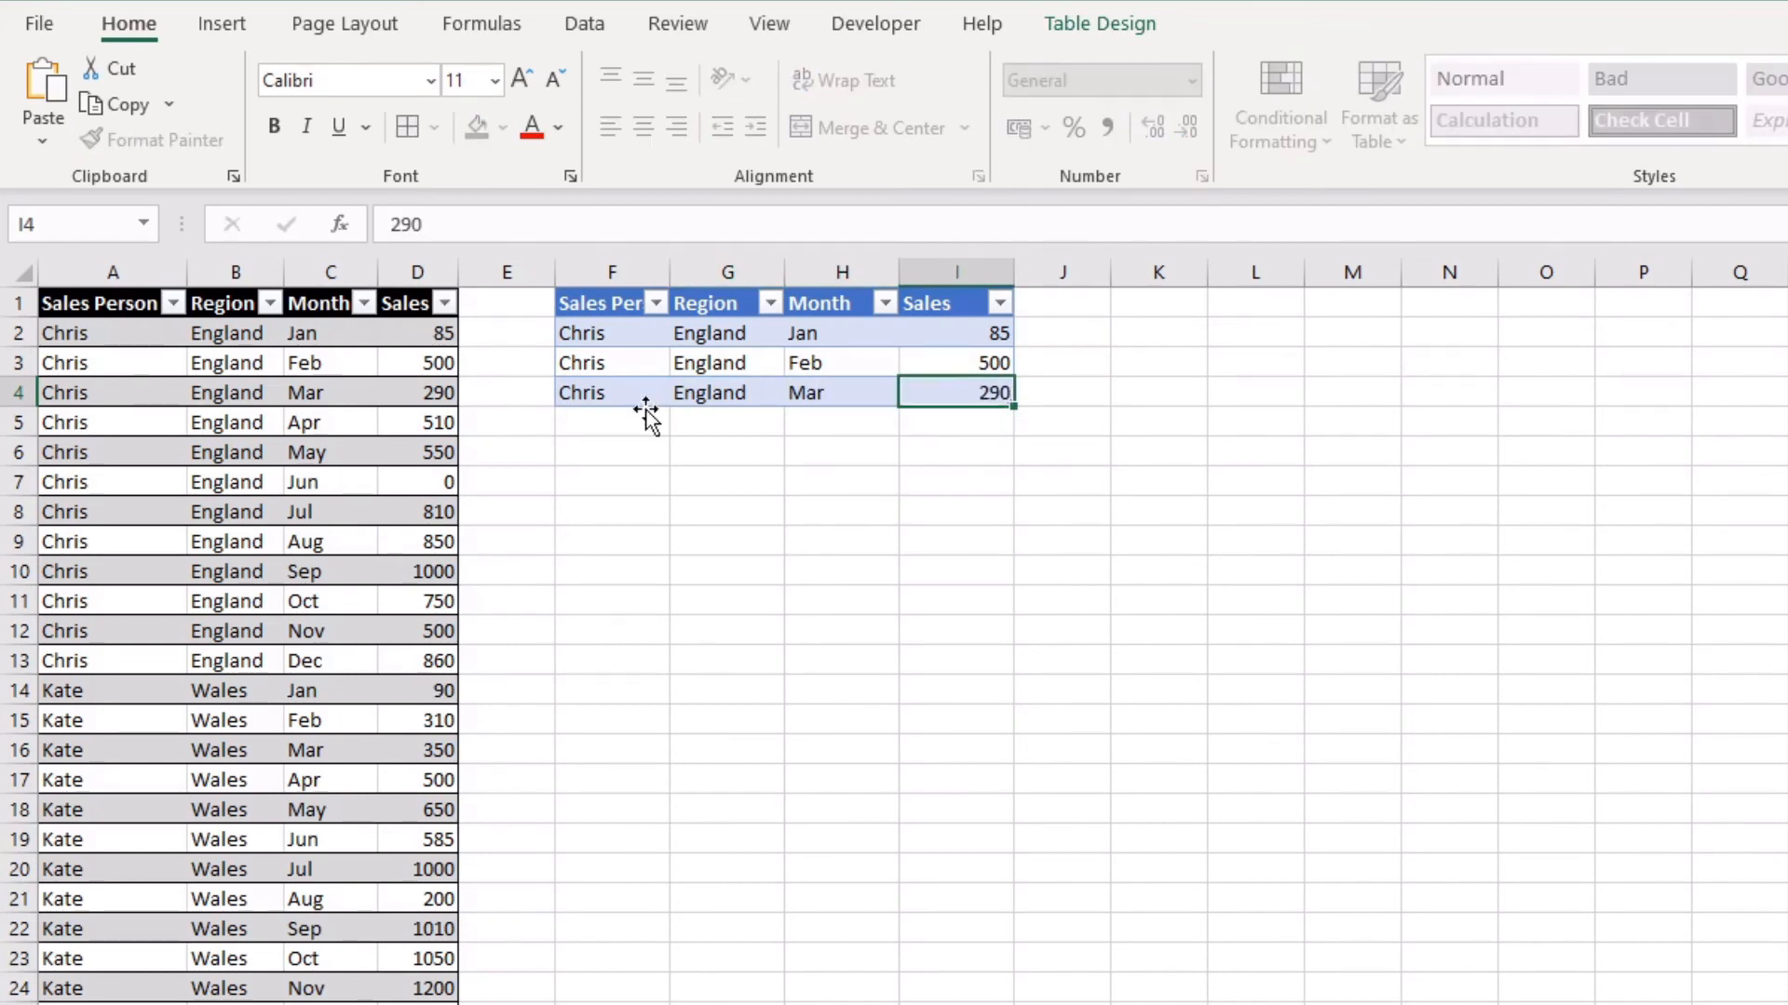
{"action": "key", "text": "Tab"}
Step: Copy the Apr to Dec England records from A5:D13 and paste them as values at F5, directly below the blue table
{"action": "left_click_drag", "start_coordinate": [124, 422], "coordinate": [411, 655]}
{"action": "left_click", "coordinate": [630, 421]}
{"action": "right_click", "coordinate": [639, 428]}
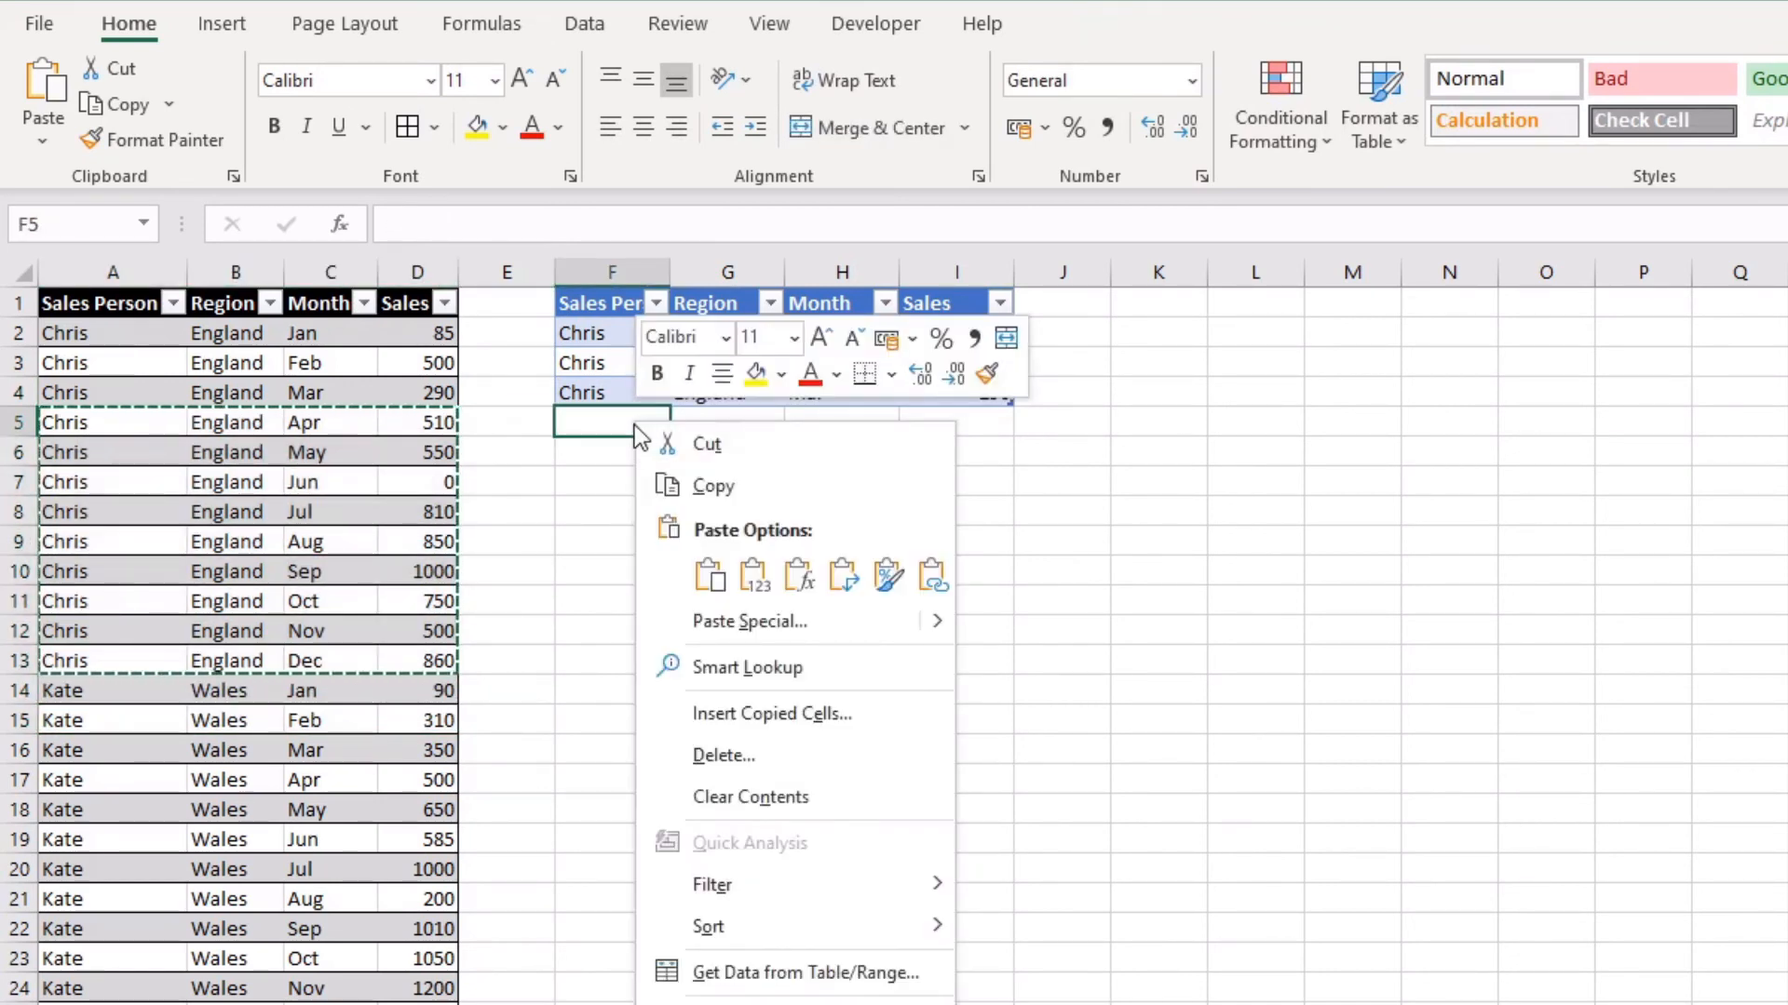
{"action": "left_click", "coordinate": [762, 571]}
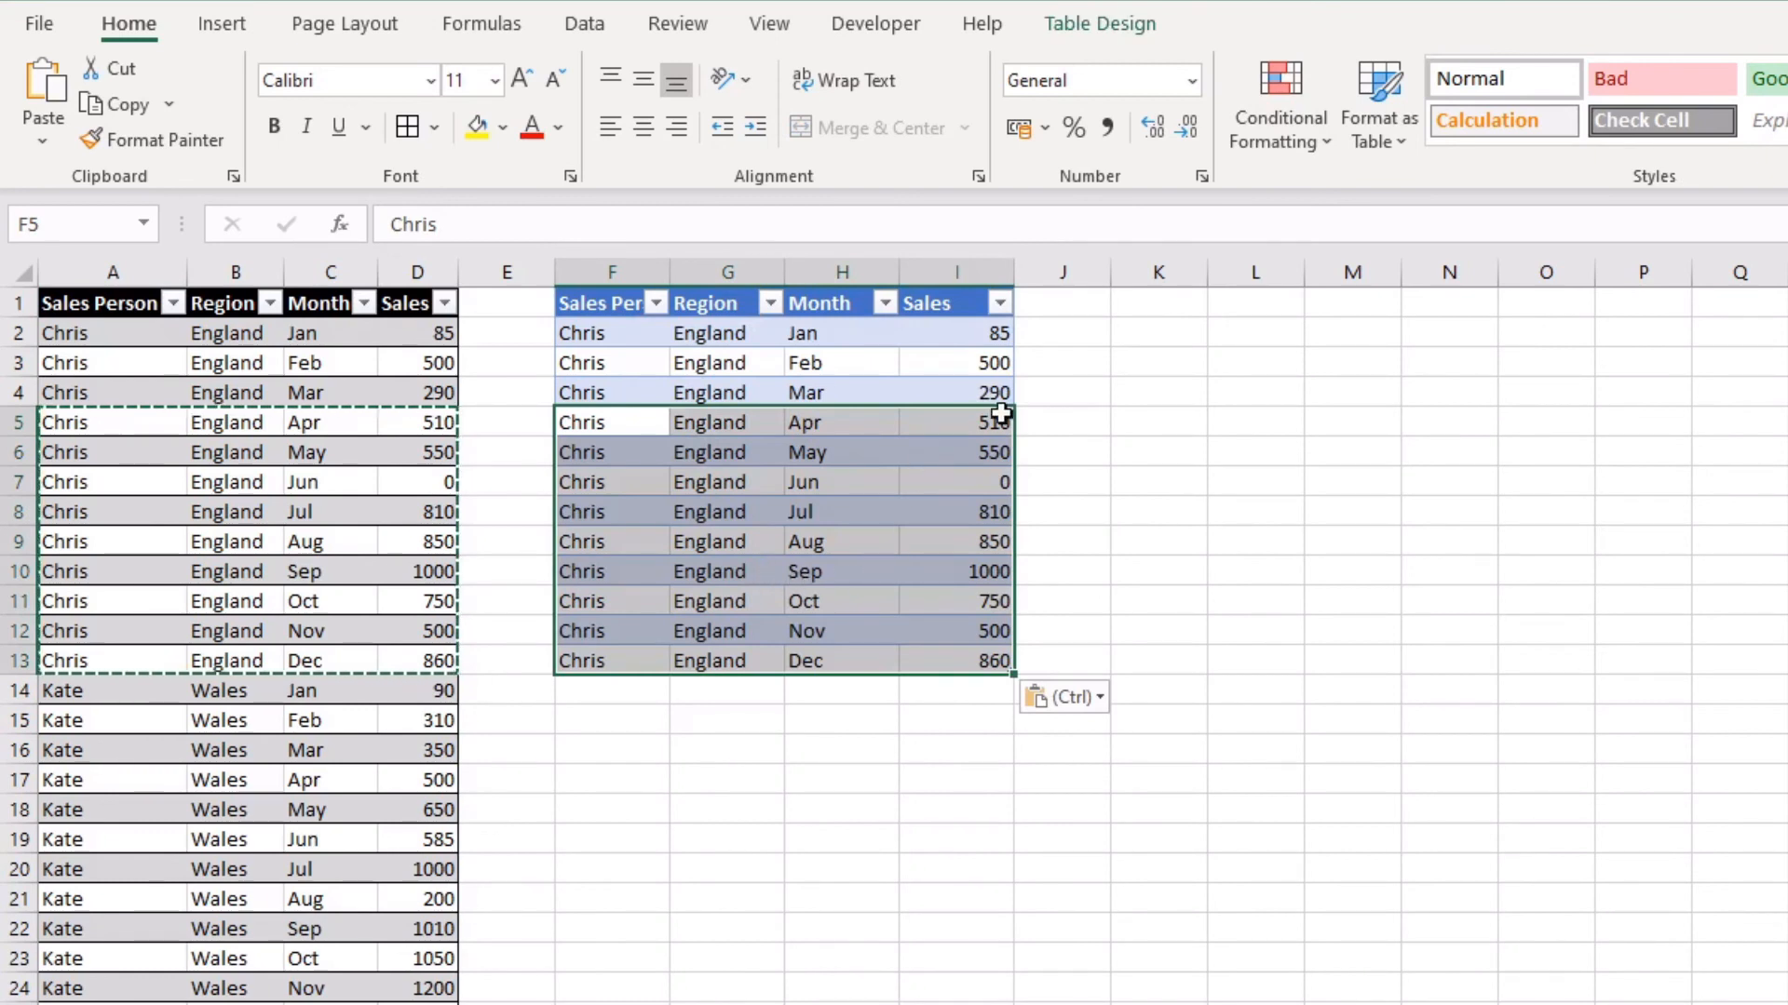
{"action": "left_click", "coordinate": [1052, 415]}
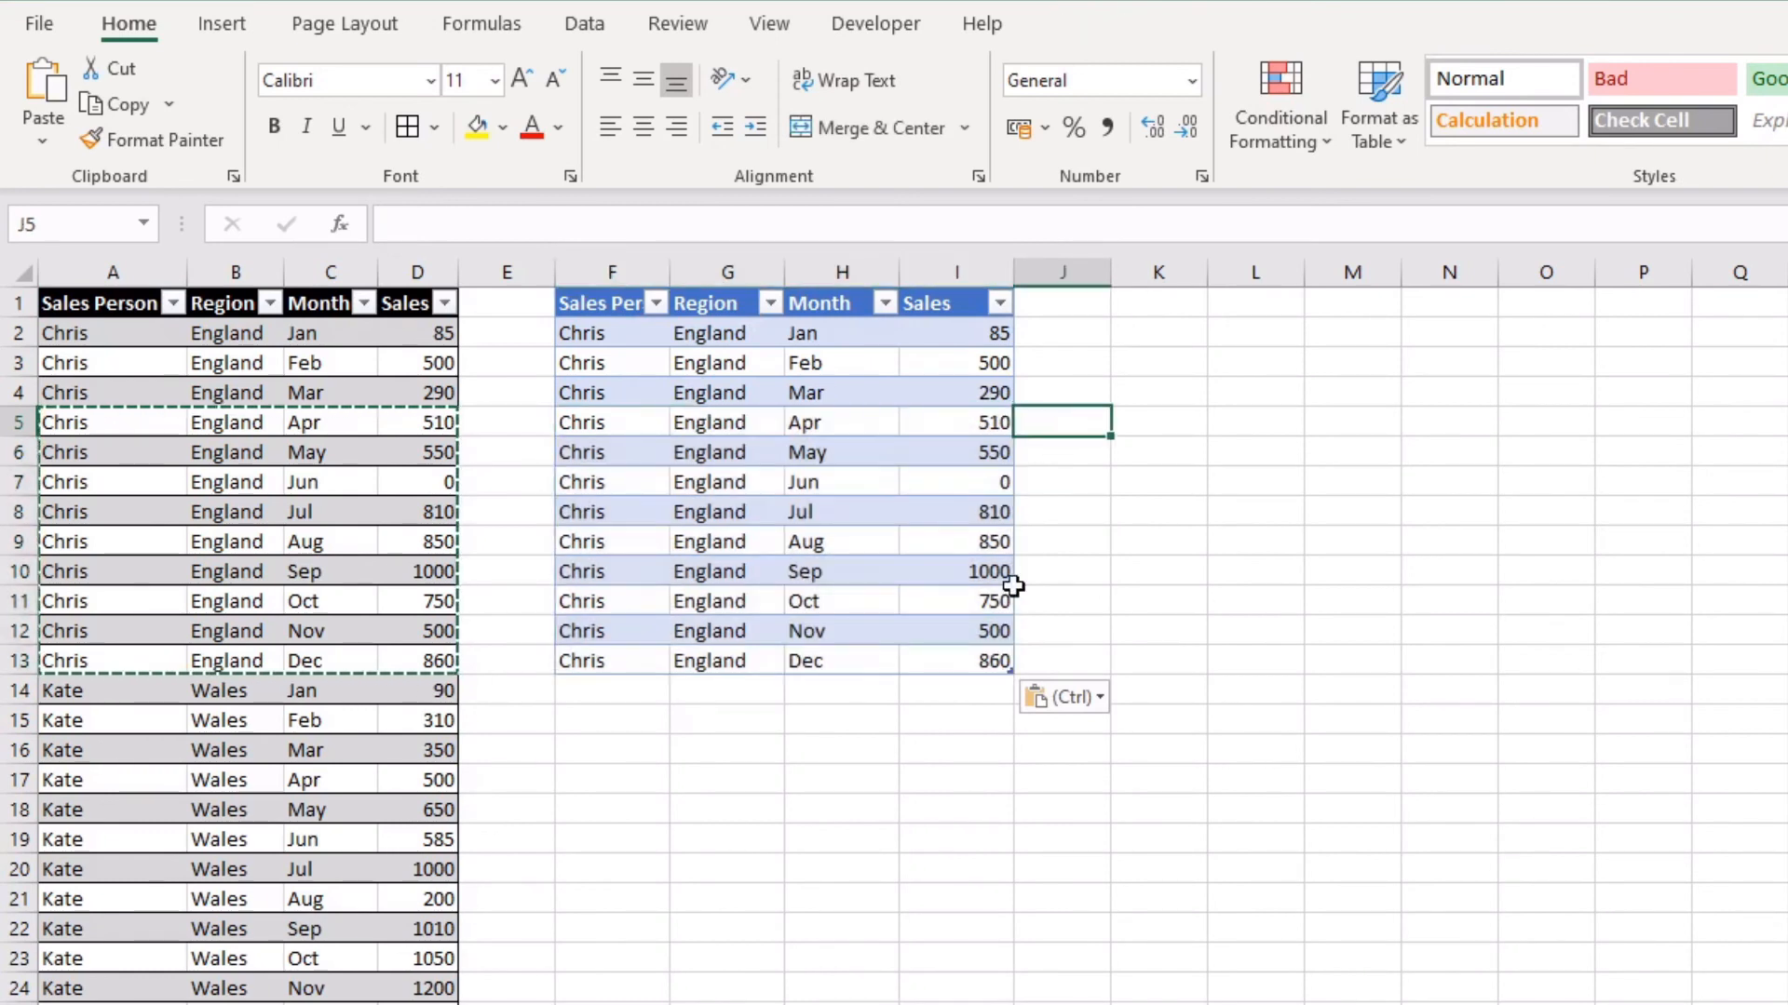
{"action": "left_click", "coordinate": [713, 764]}
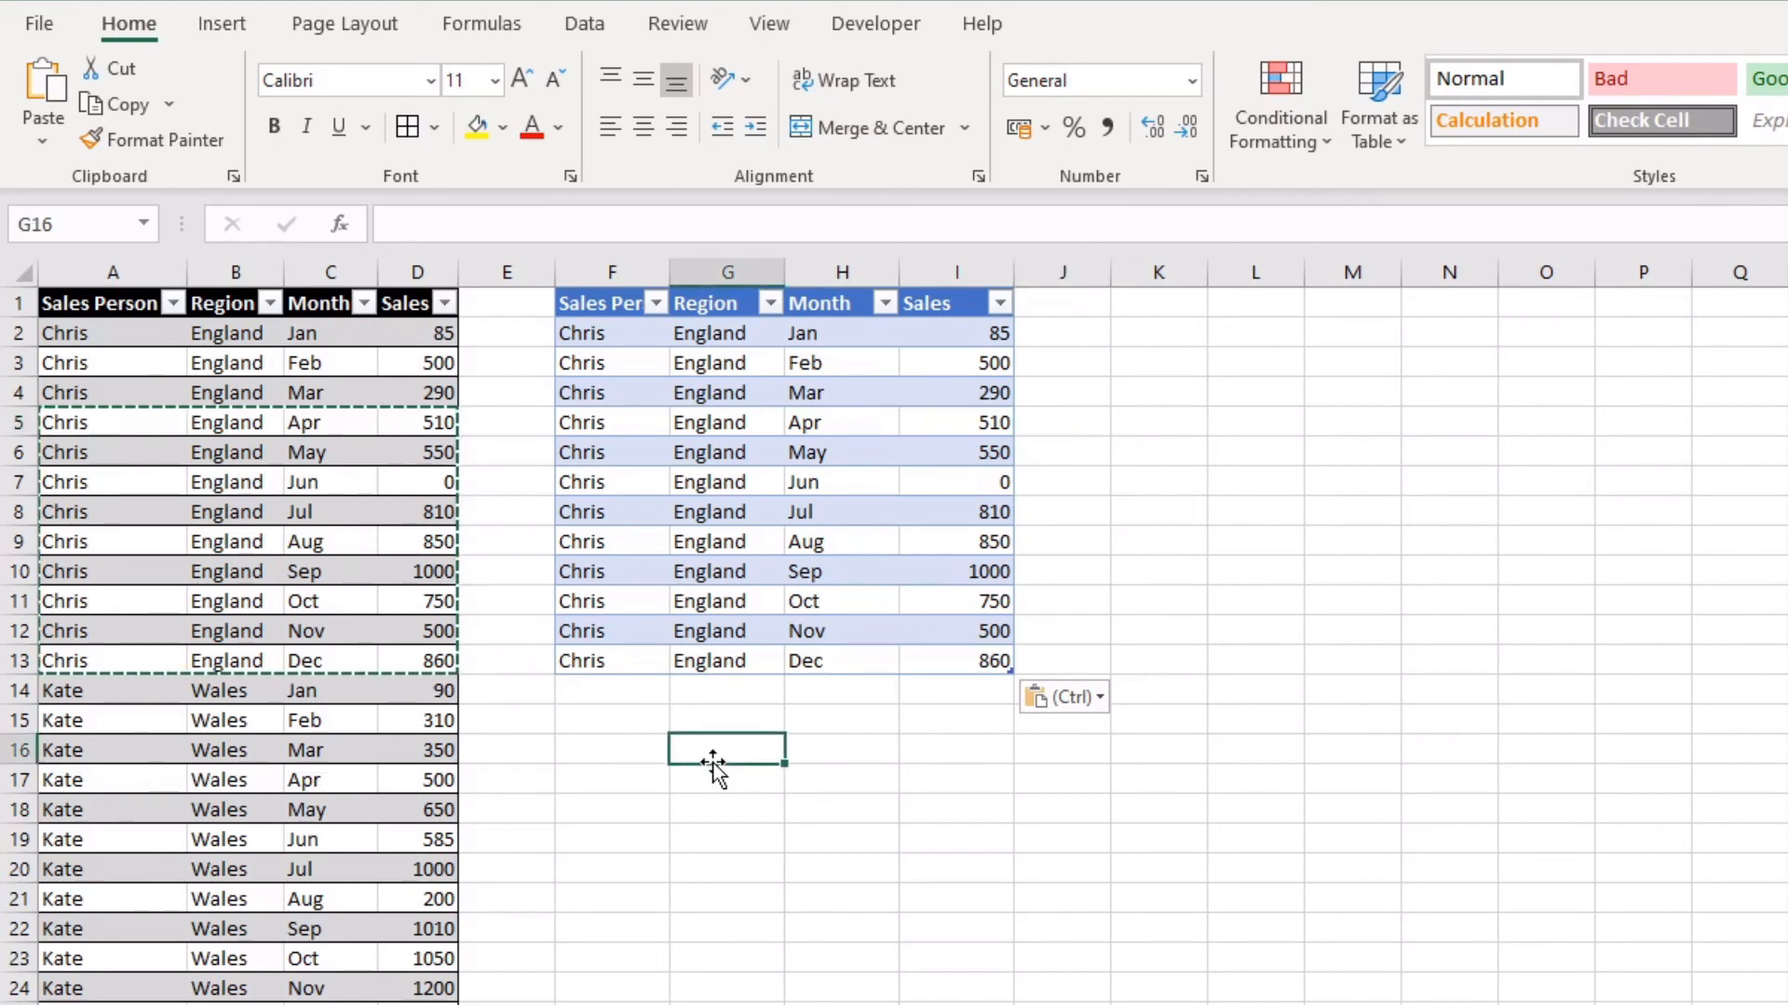